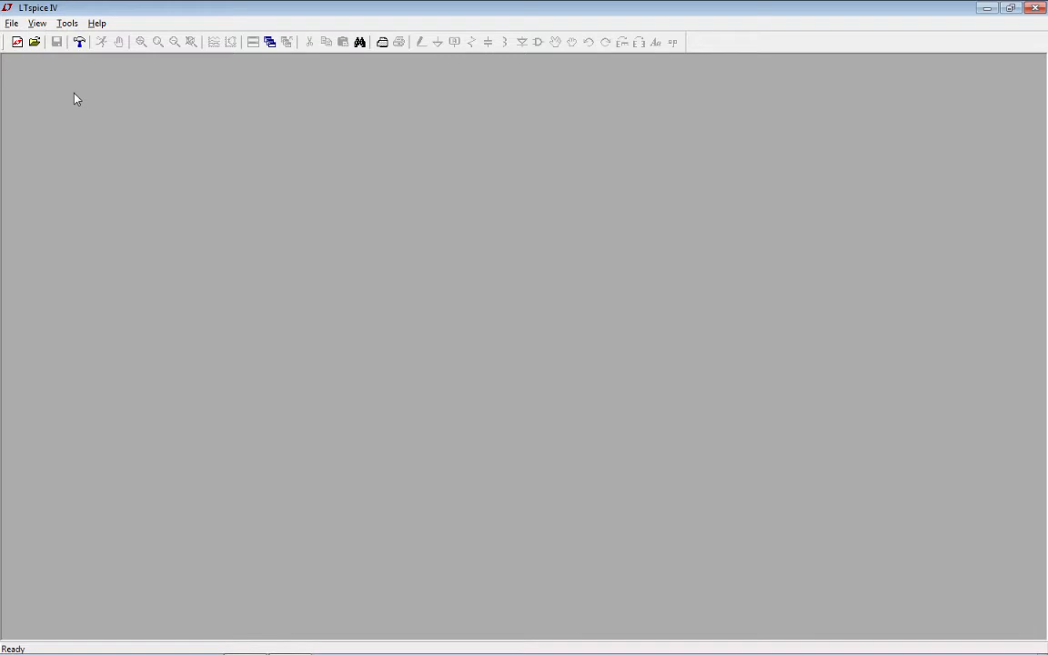
Create a new schematic and place two pmos3 transistors from the cktsym library, one directly above the other.
left_click(12, 25)
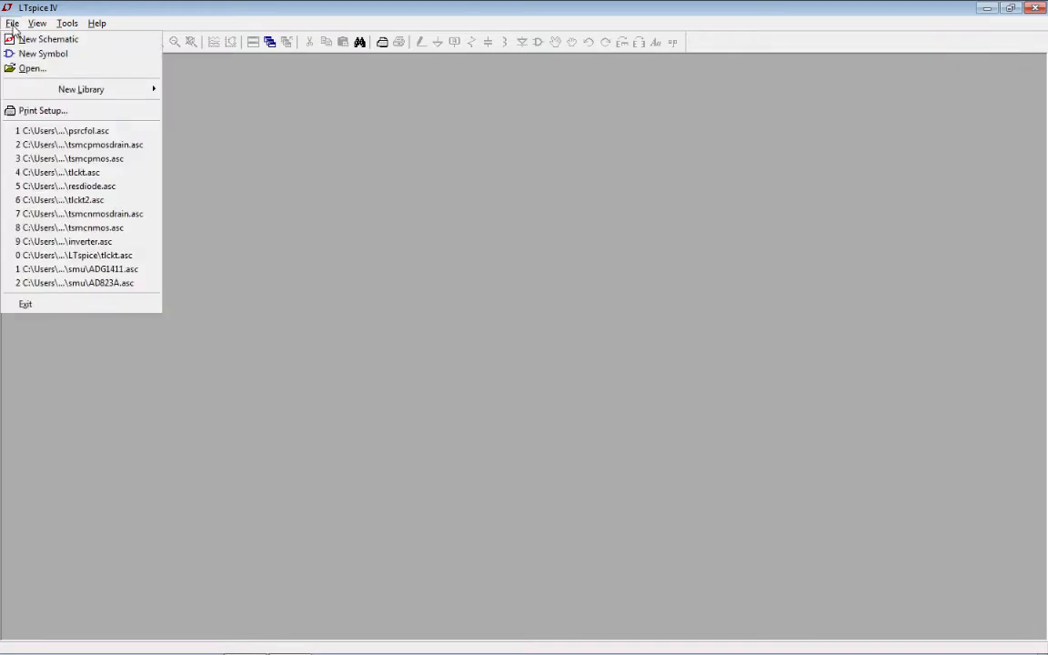
left_click(22, 42)
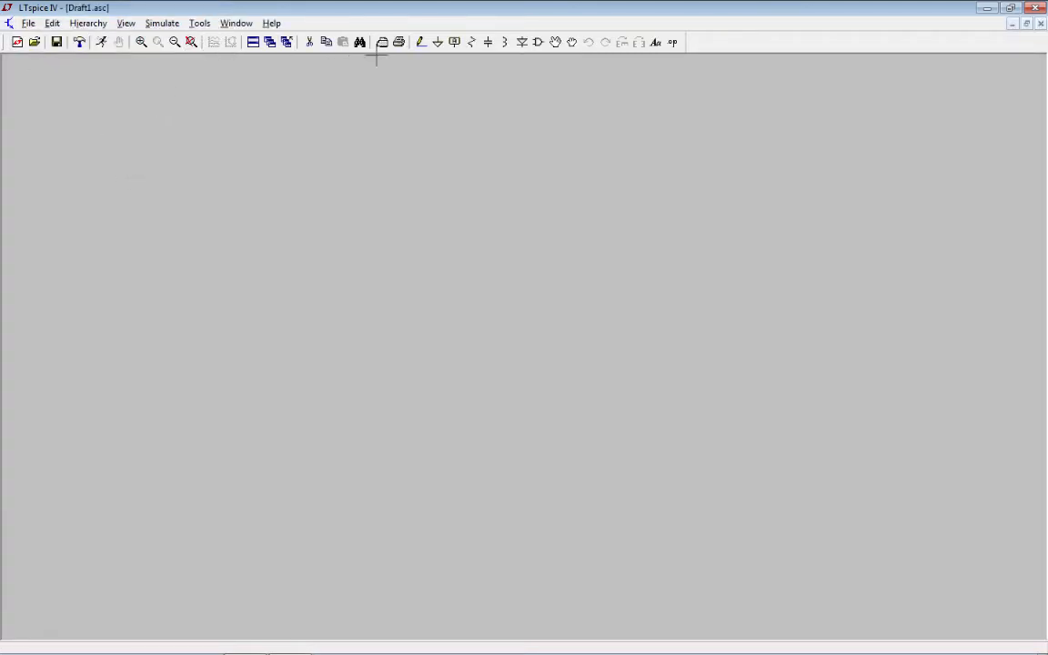
left_click(538, 43)
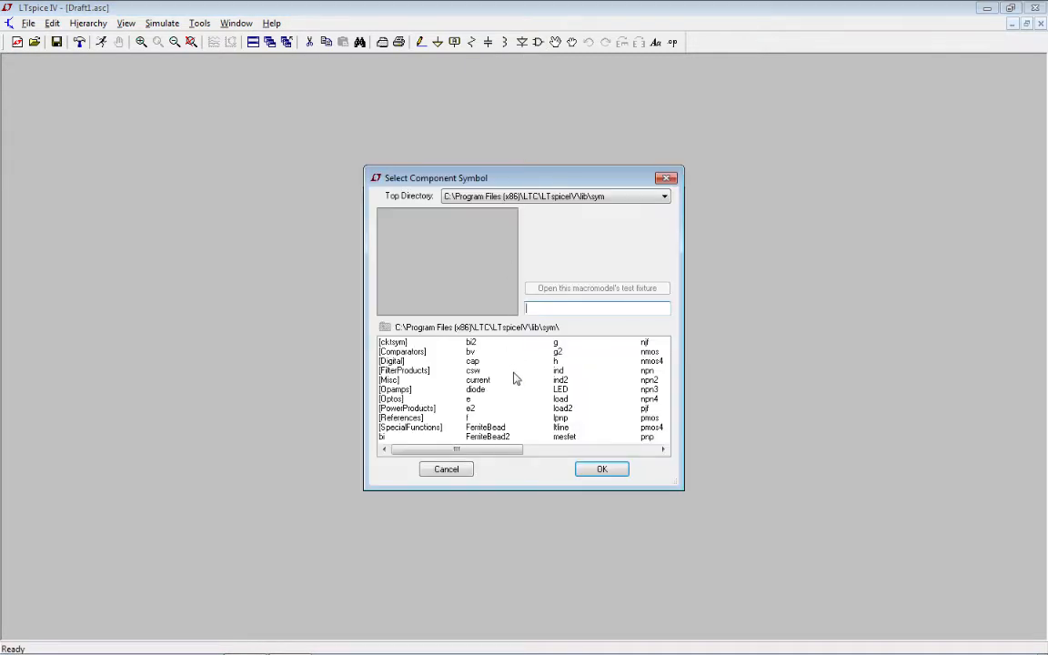
double_click(396, 343)
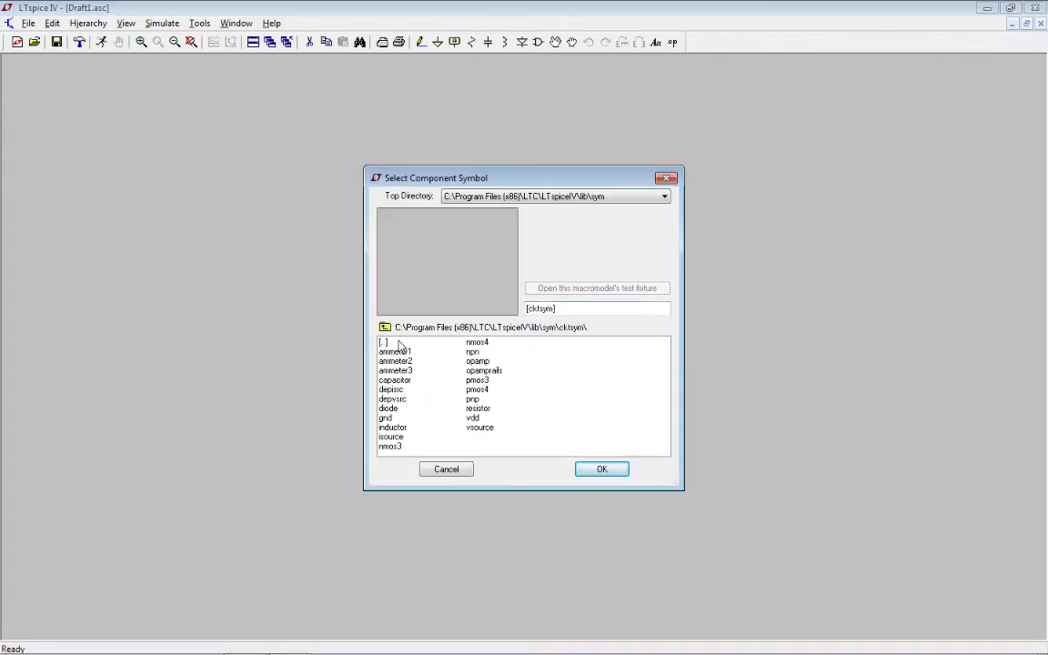
double_click(474, 388)
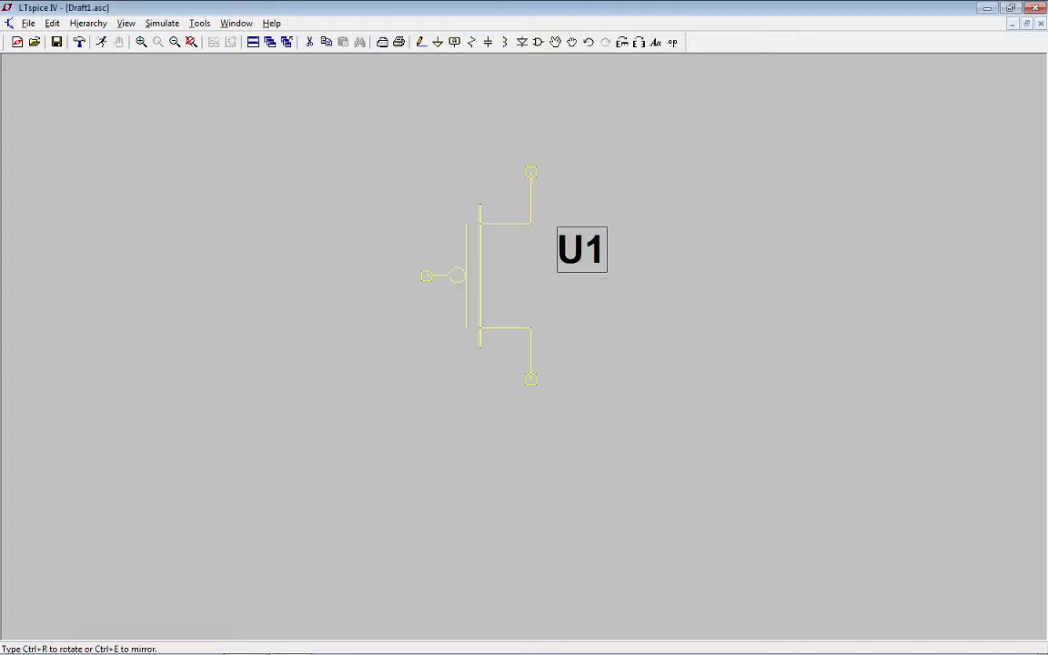
left_click(436, 202)
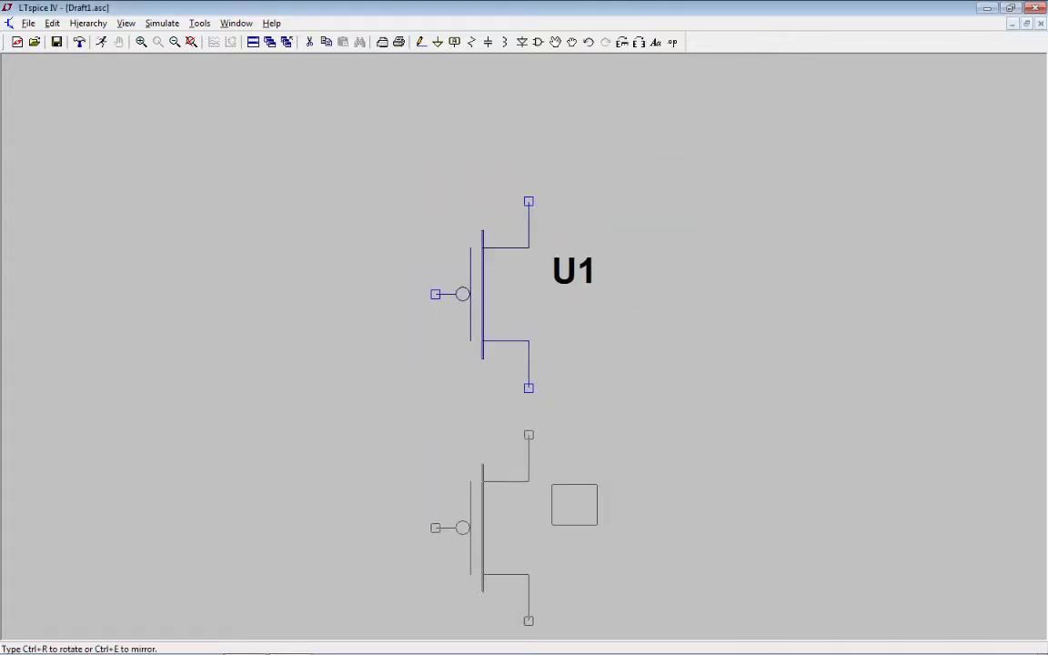
left_click(436, 435)
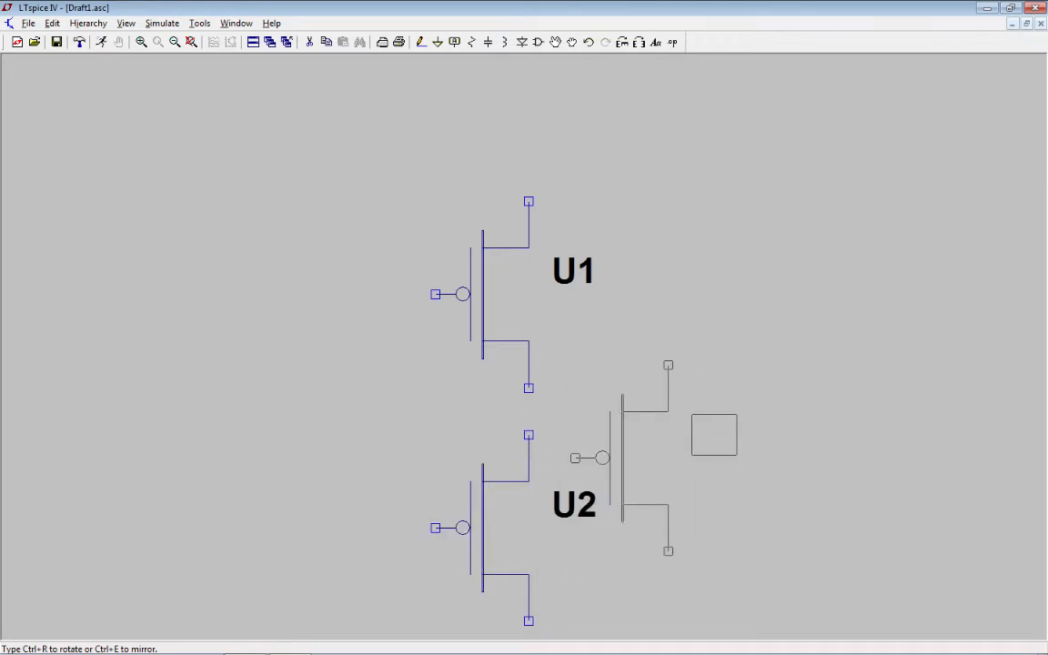
key("Escape")
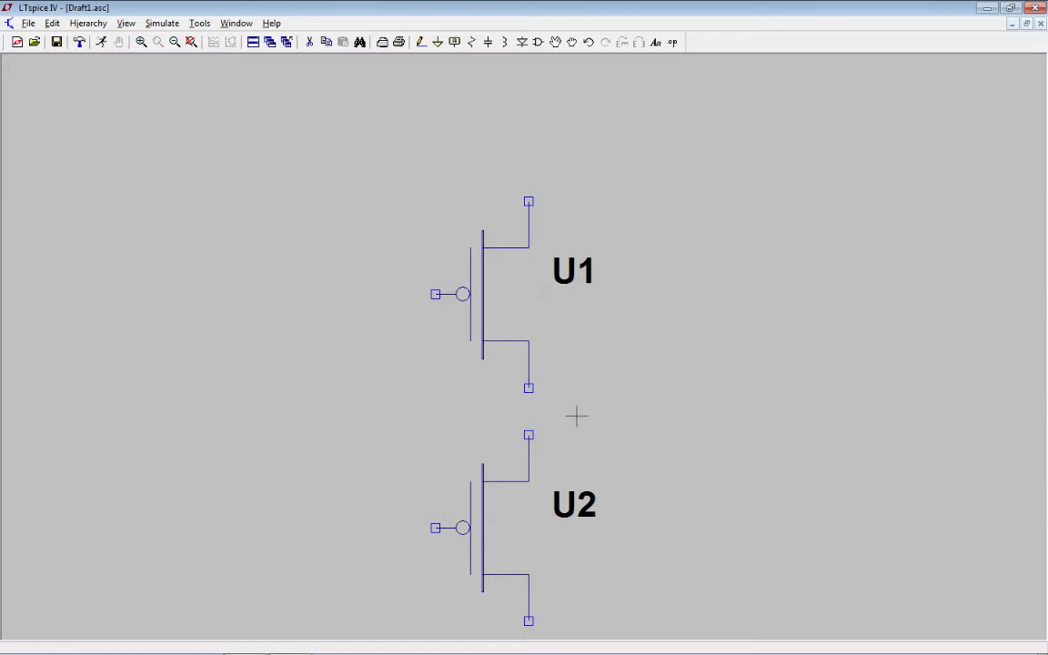
Place a vdd supply symbol just above the top terminal of the upper PMOS transistor.
scroll(577, 403, "down", 2)
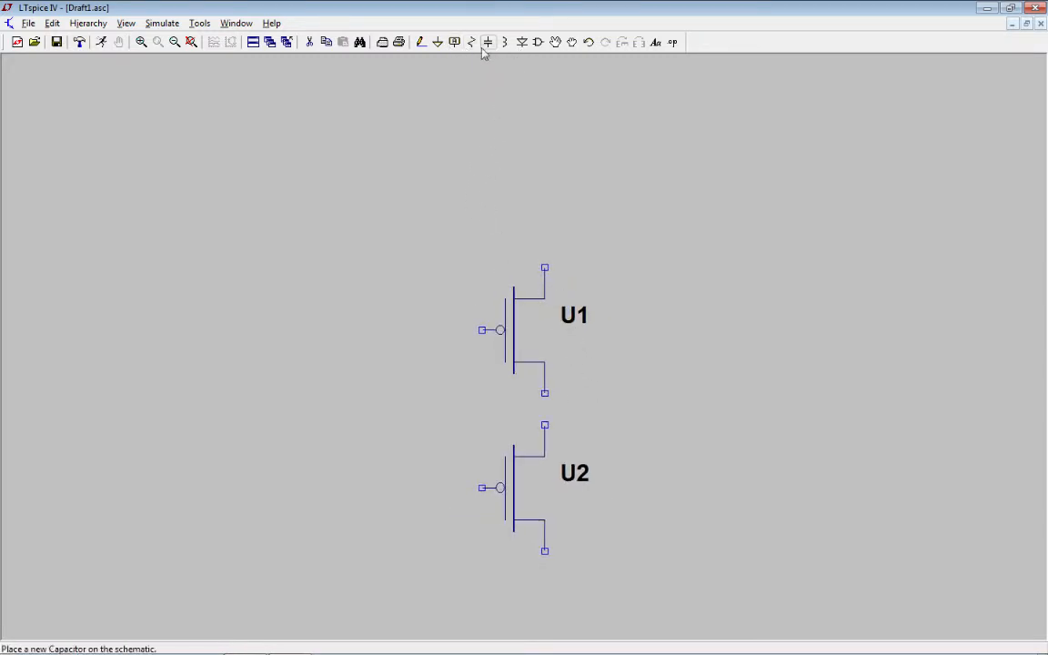
left_click(538, 42)
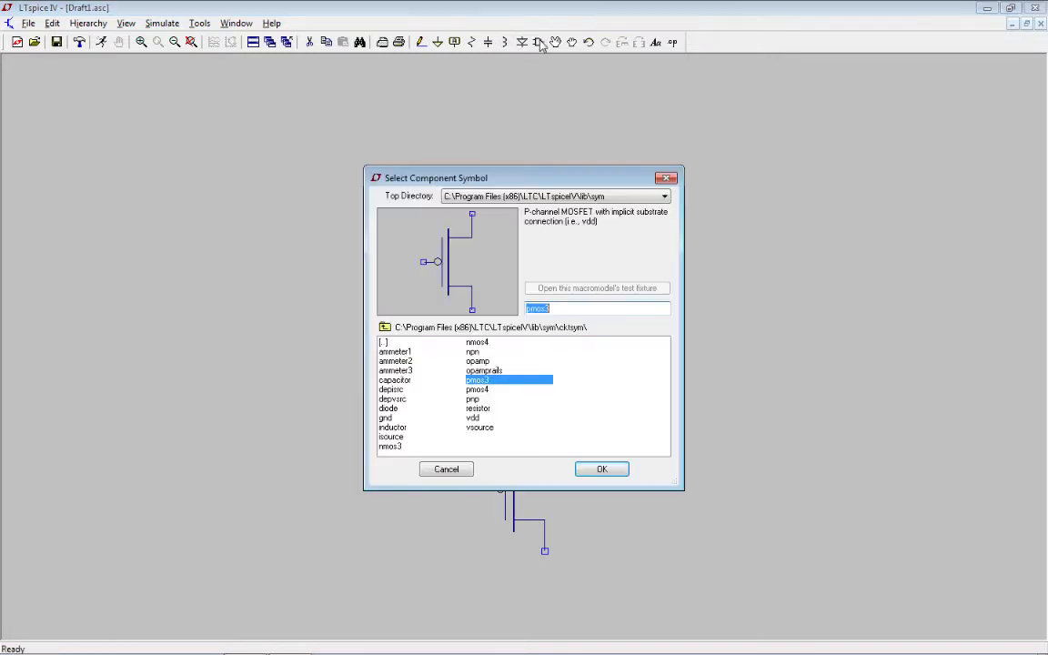
left_click(477, 419)
left_click(587, 467)
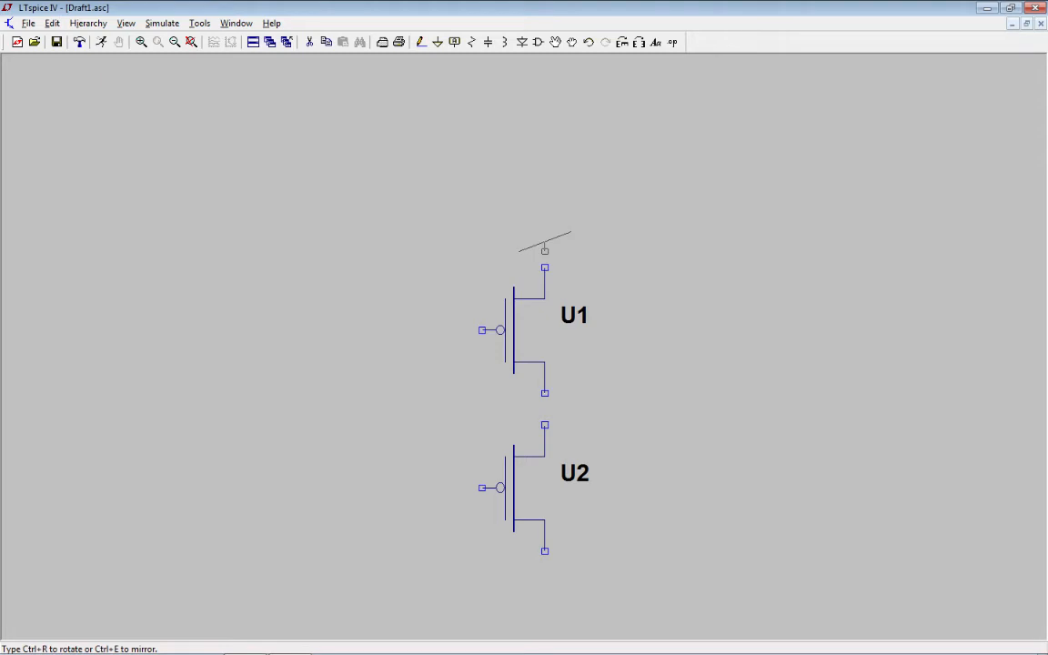
left_click(544, 250)
key("Escape")
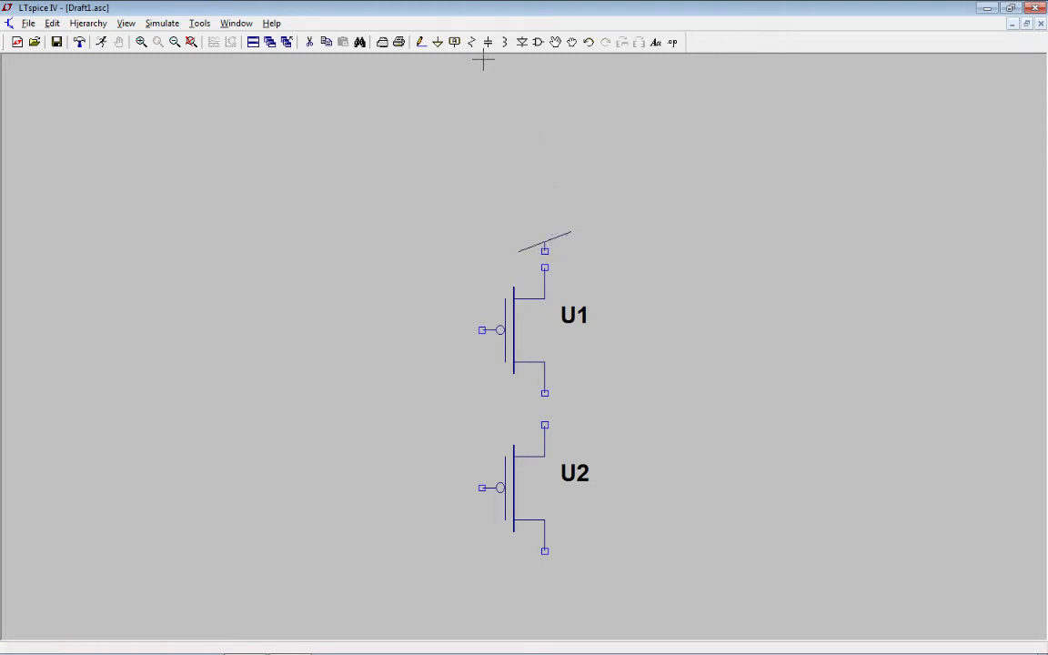
Place a gnd symbol from the cktsym library just below the bottom terminal of the lower PMOS transistor.
left_click(538, 41)
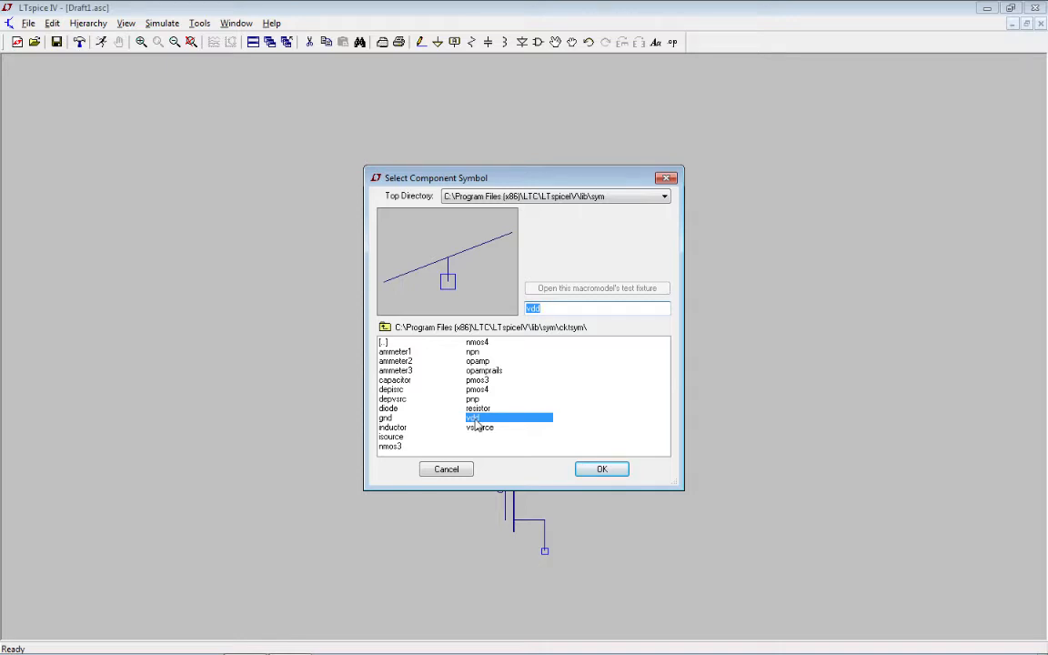
left_click(385, 418)
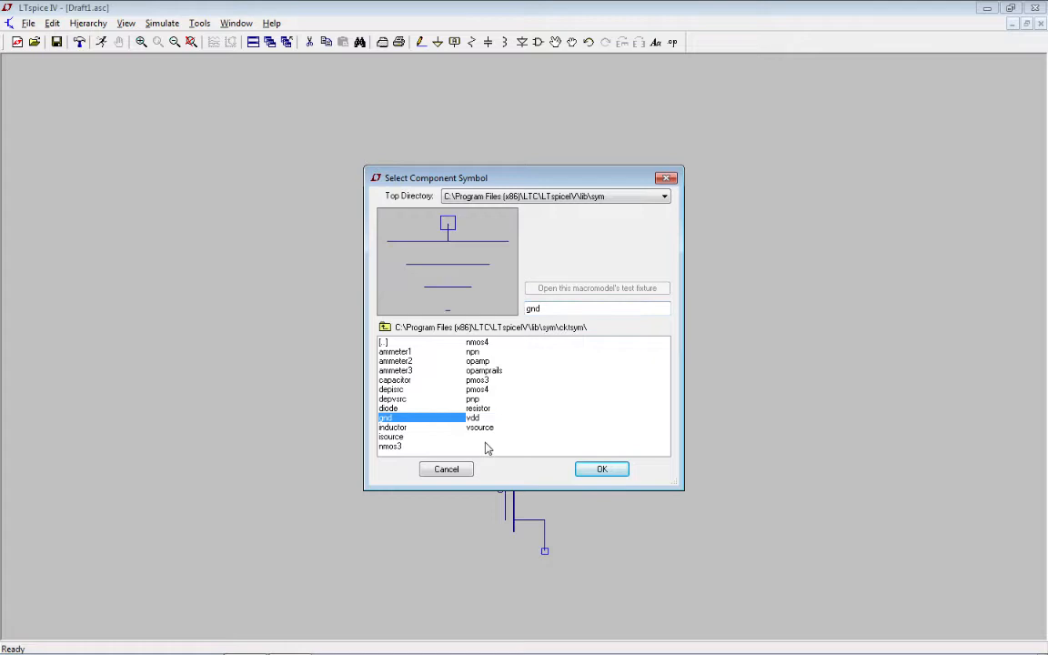
left_click(599, 468)
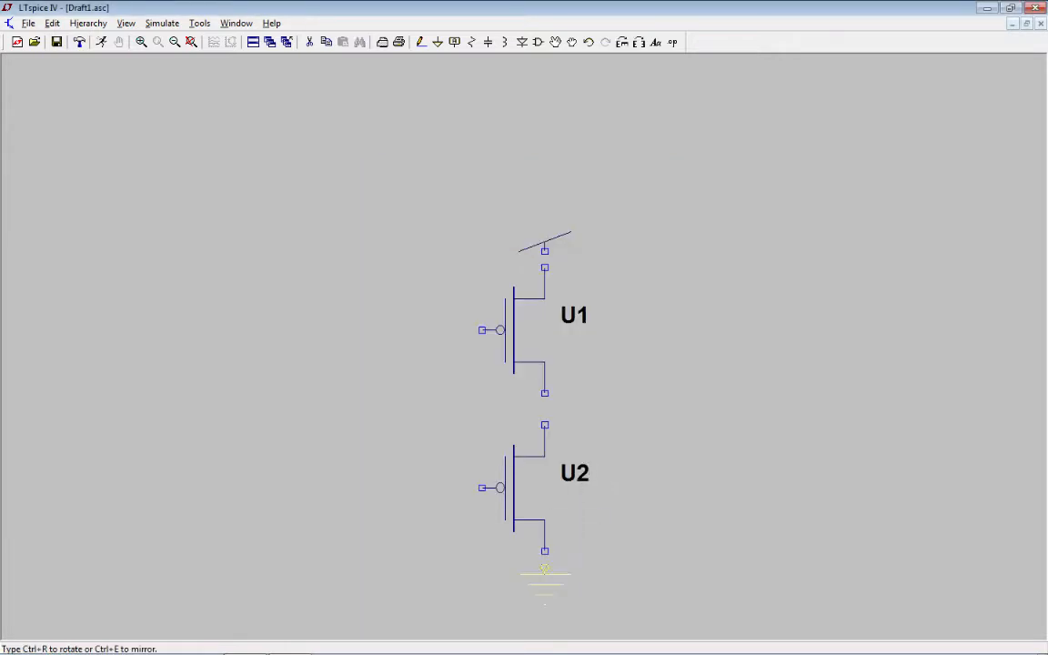
left_click(544, 568)
key("Escape")
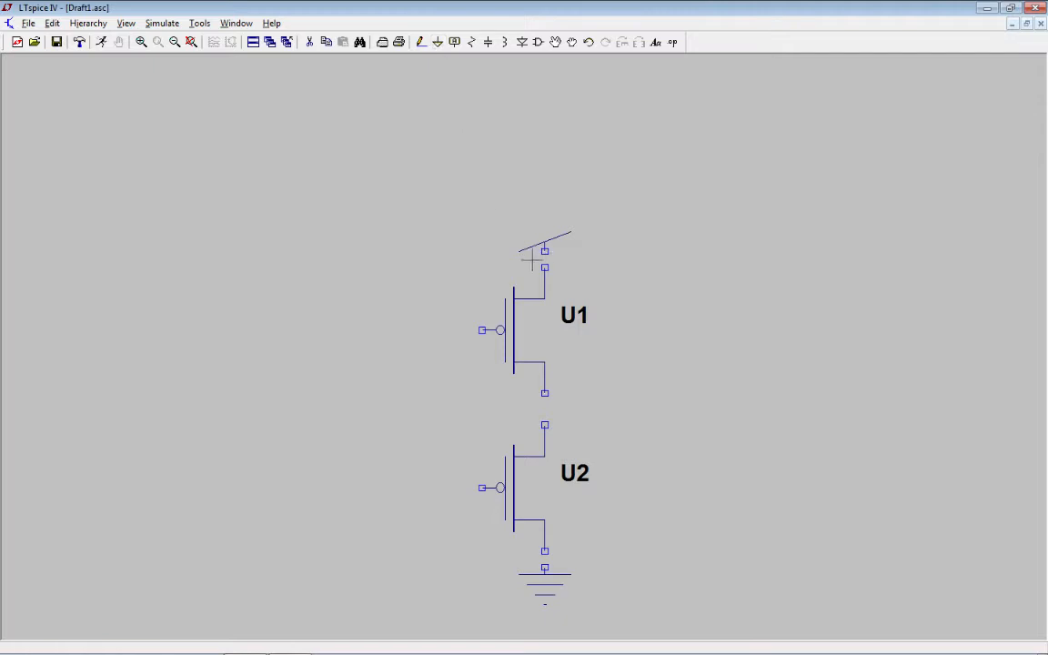
Wire the two transistors in series, the upper one to the vdd symbol and the lower one to ground.
left_click(422, 43)
left_click(545, 393)
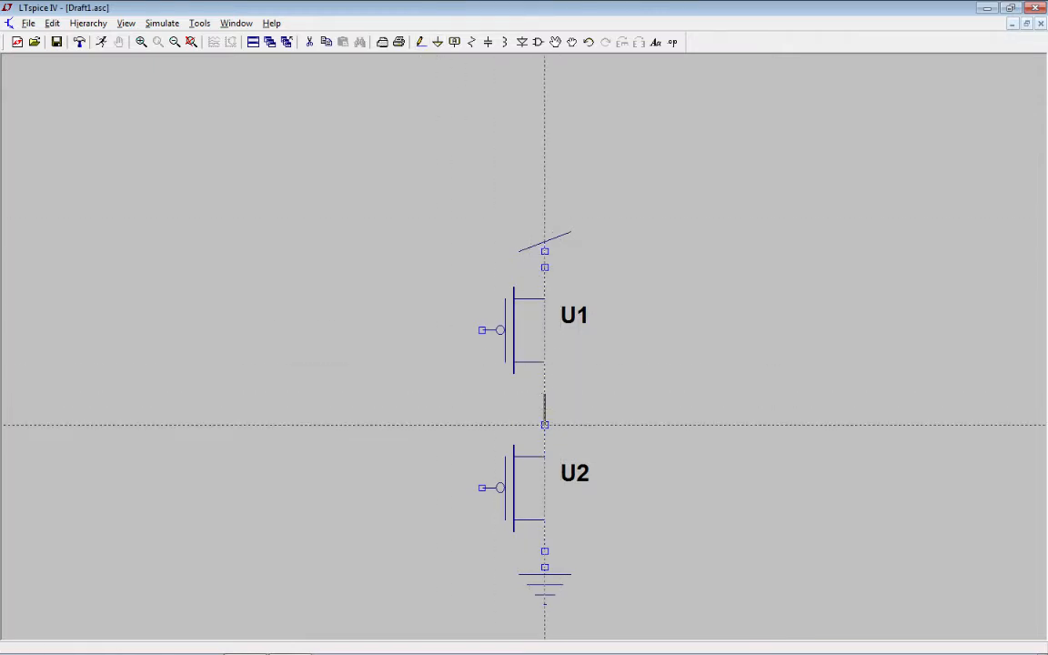
left_click(545, 251)
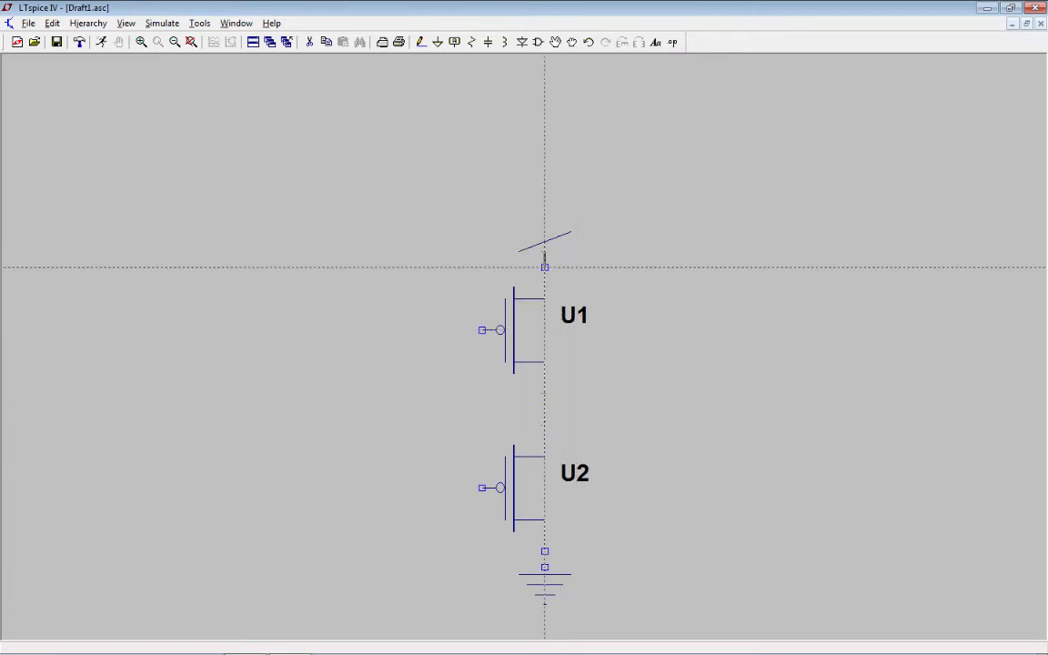
left_click(545, 267)
left_click(545, 567)
left_click(545, 551)
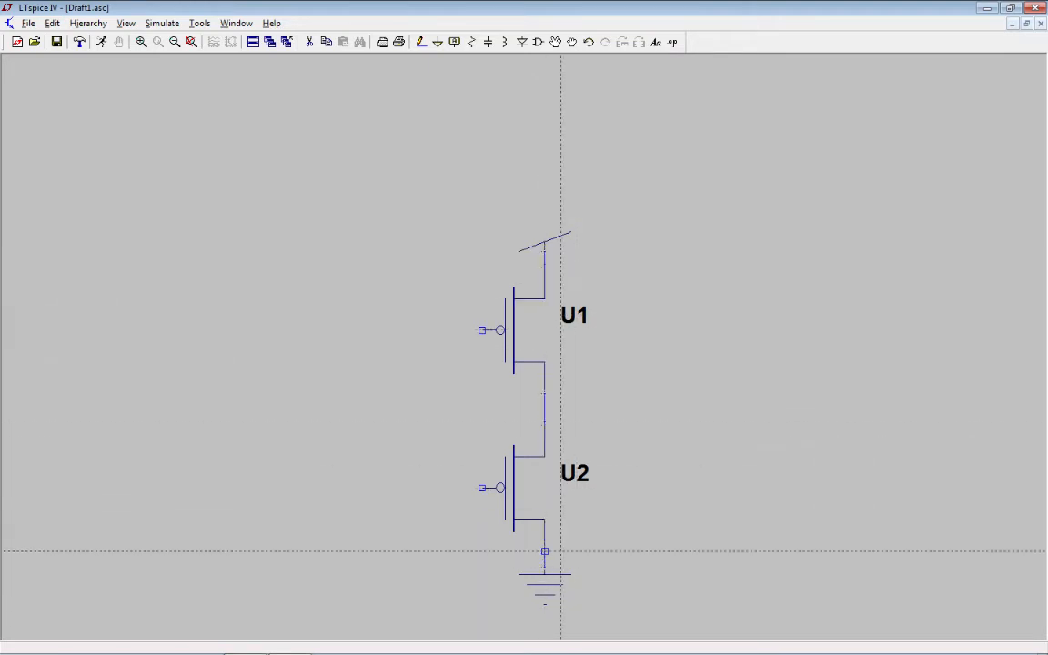
Draw a short horizontal output wire to the right from the midpoint of the wire joining the two transistors.
scroll(561, 503, "up", 1)
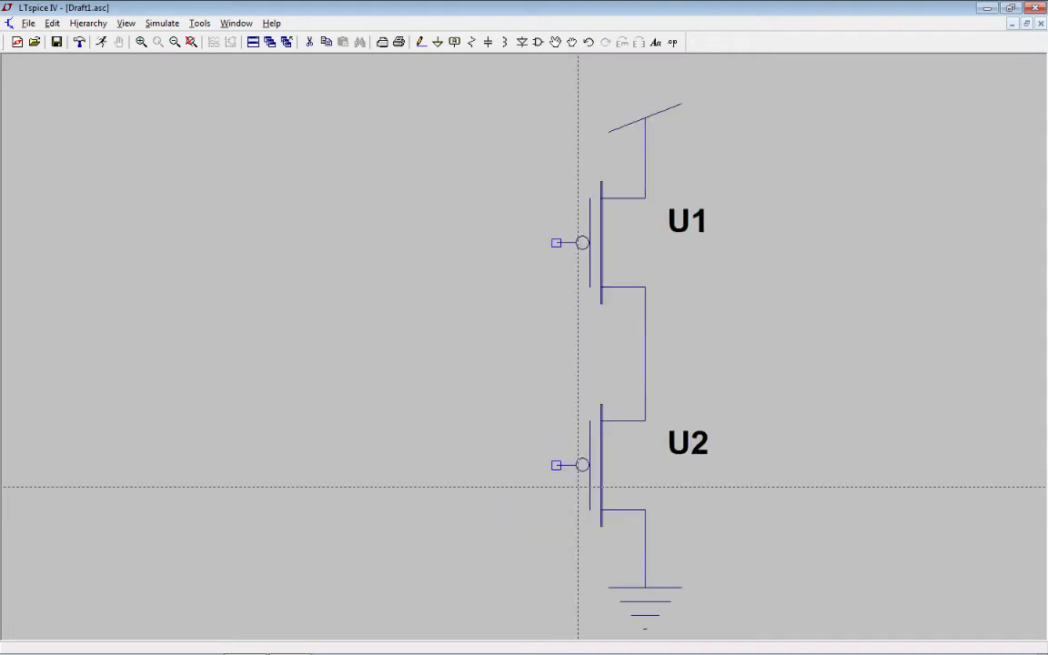
left_click(645, 353)
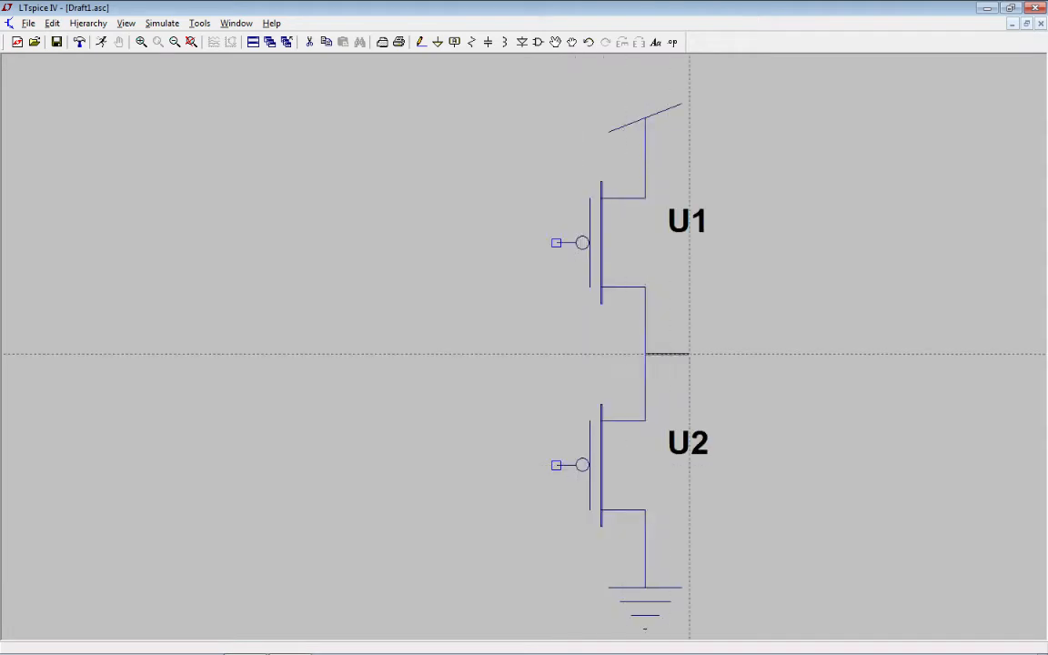
left_click(733, 353)
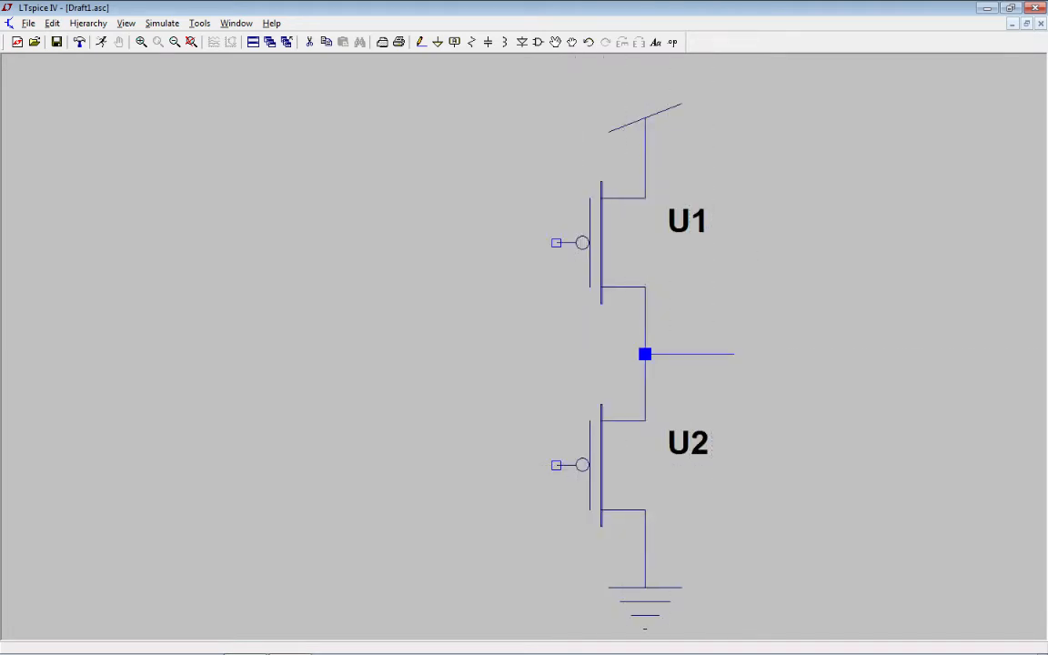
right_click(364, 96)
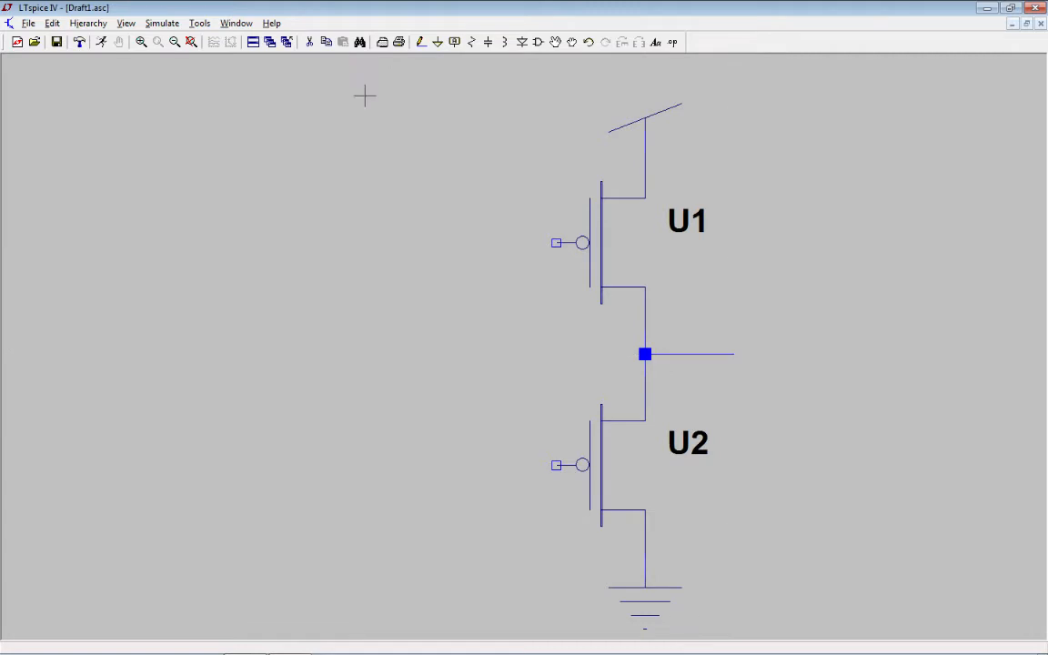
Label the gate of the upper transistor with the net name Vb.
left_click(454, 42)
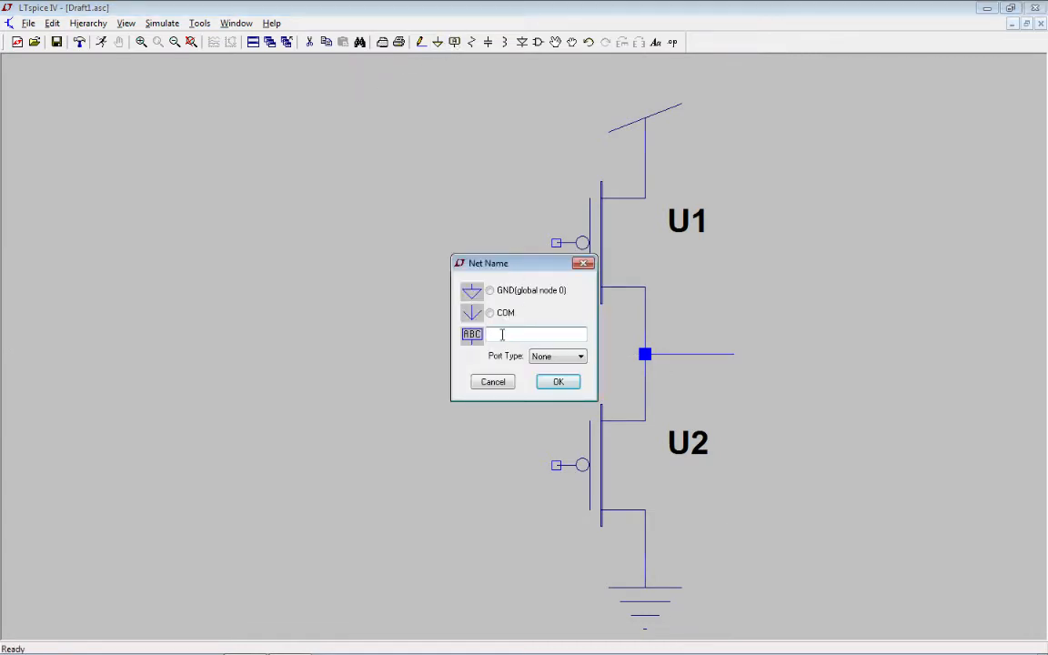
key("Return")
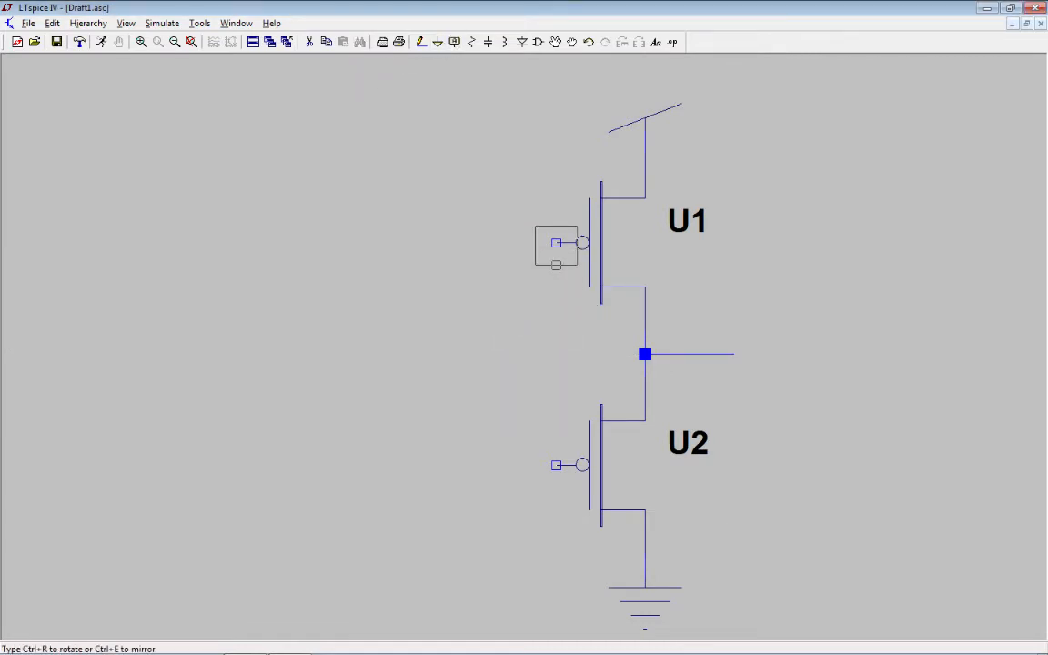
left_click(556, 242)
key("Escape")
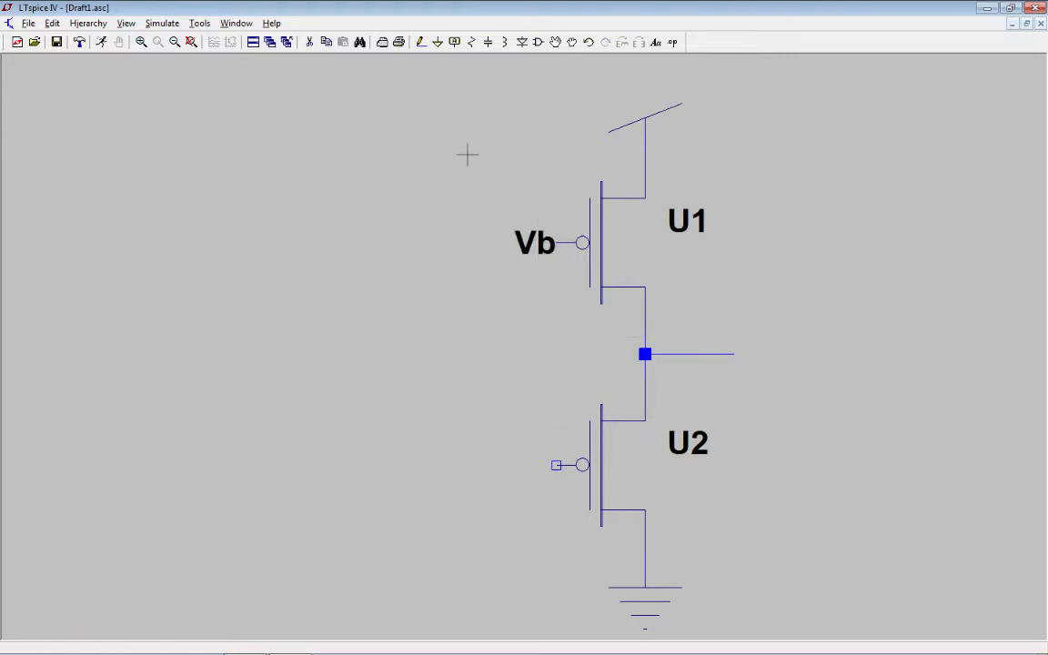
Label the gate of the lower transistor with the net name Vin.
left_click(454, 42)
type("Vin")
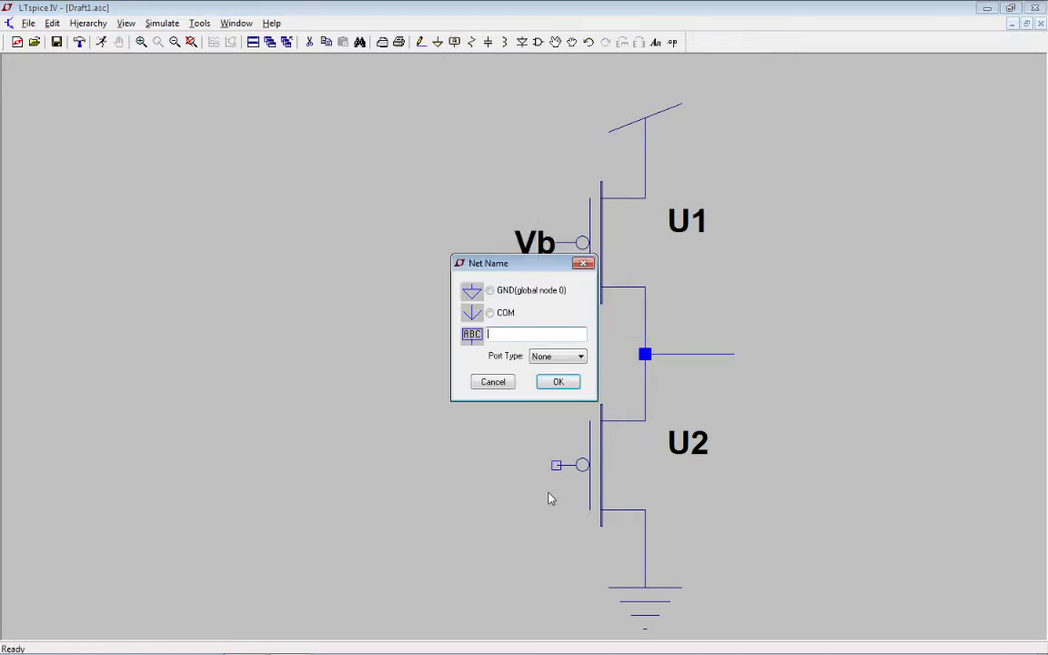
key("Return")
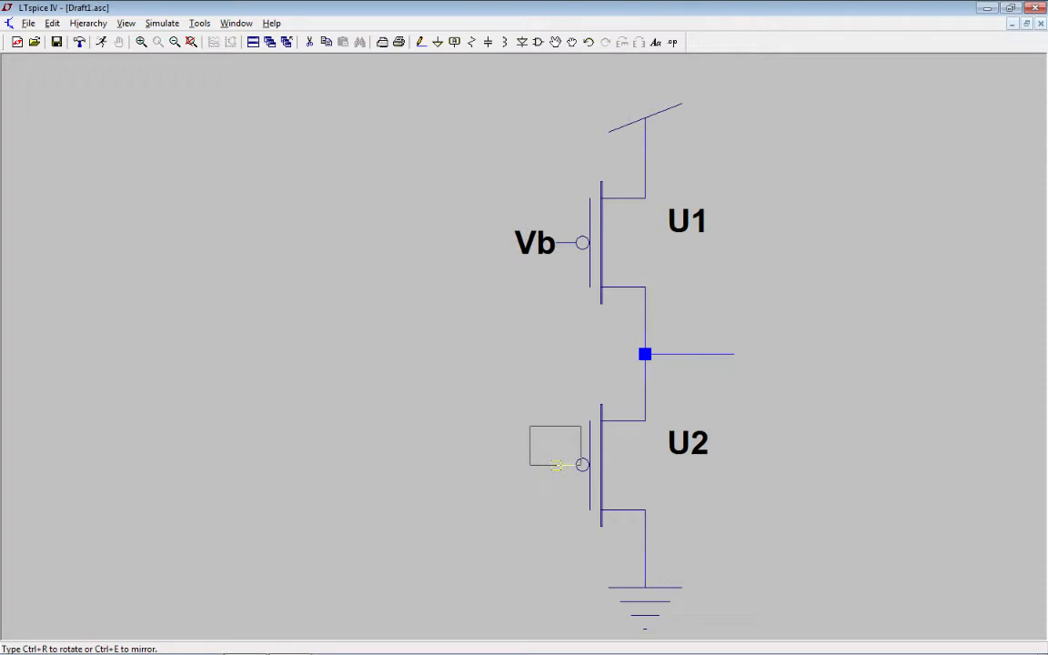
left_click(556, 465)
key("Escape")
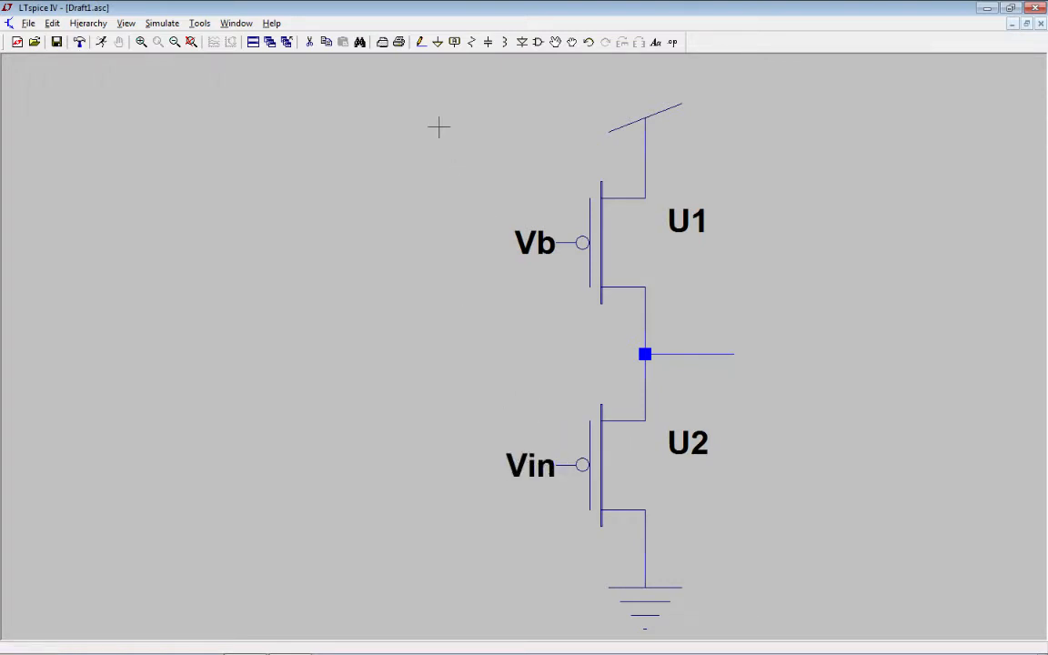
Label the free end of the output wire with the net name Vout.
left_click(454, 42)
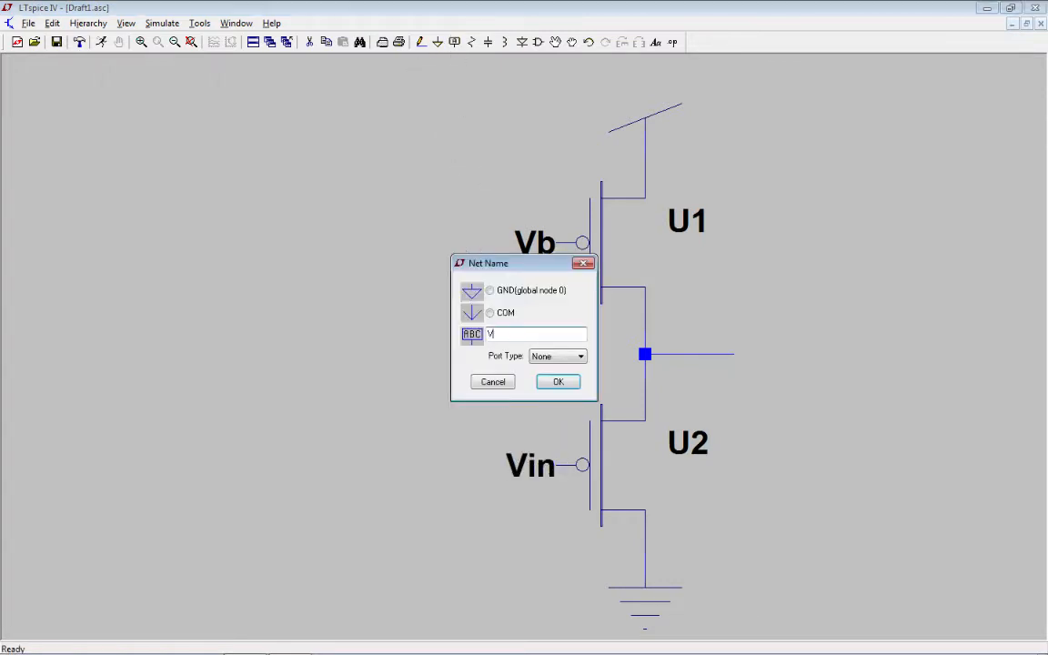
key("Return")
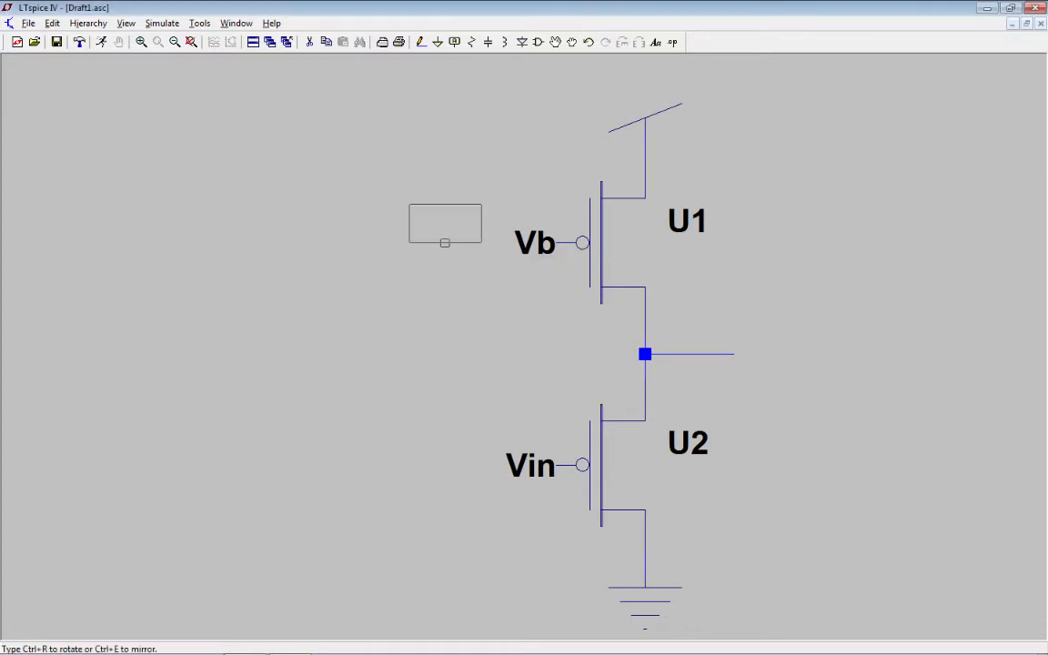
left_click(733, 354)
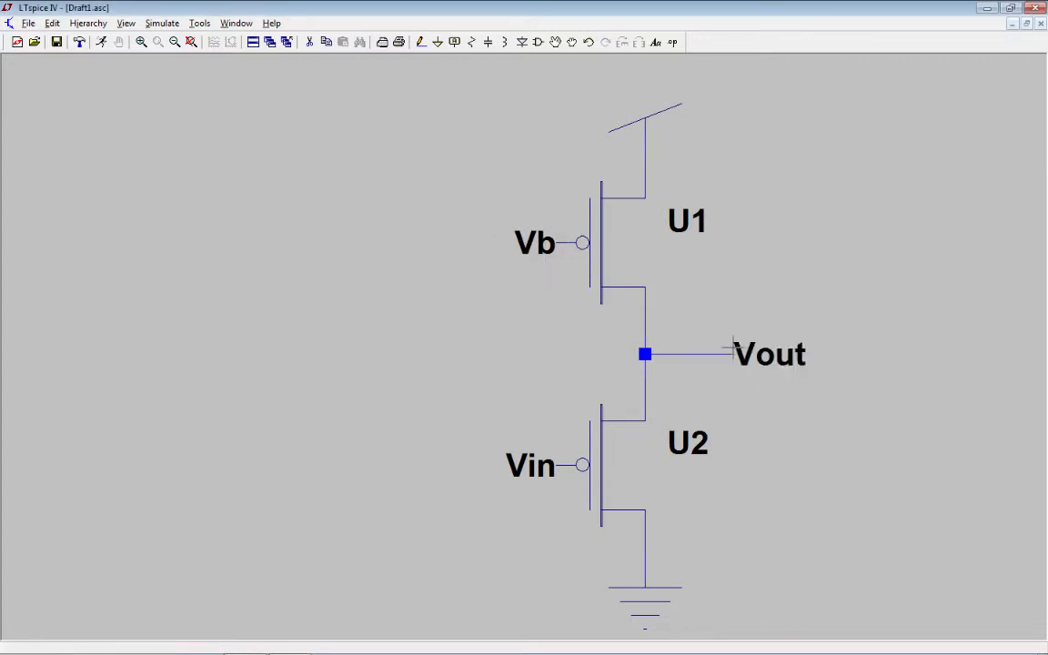
key("Escape")
Place three vsource voltage sources side by side in a row to the left of the transistor circuit.
left_click(540, 49)
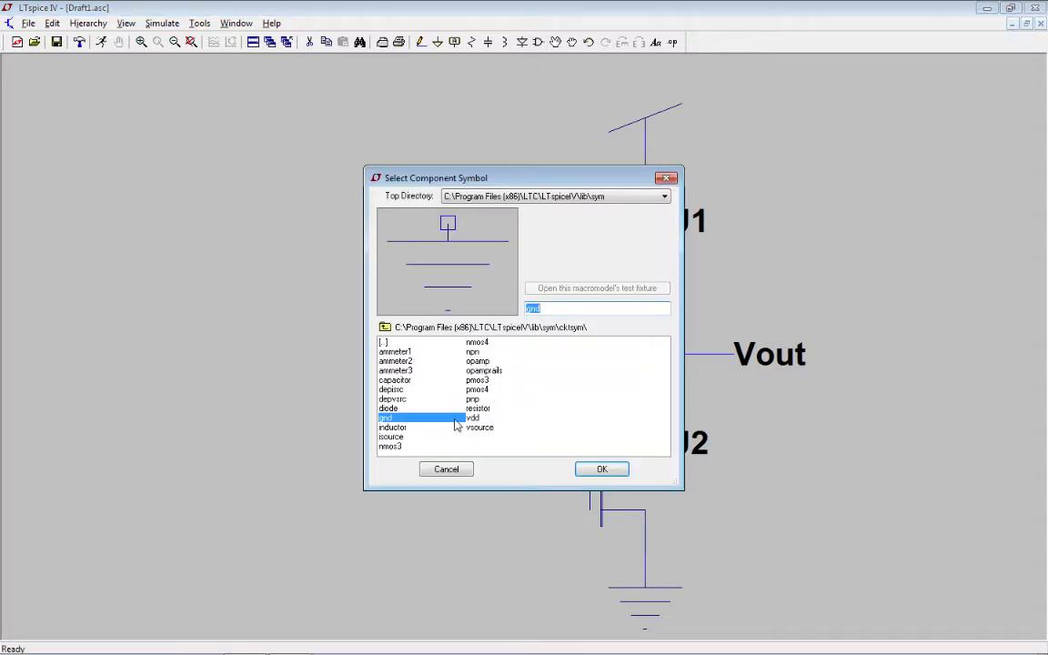
left_click(479, 427)
left_click(602, 469)
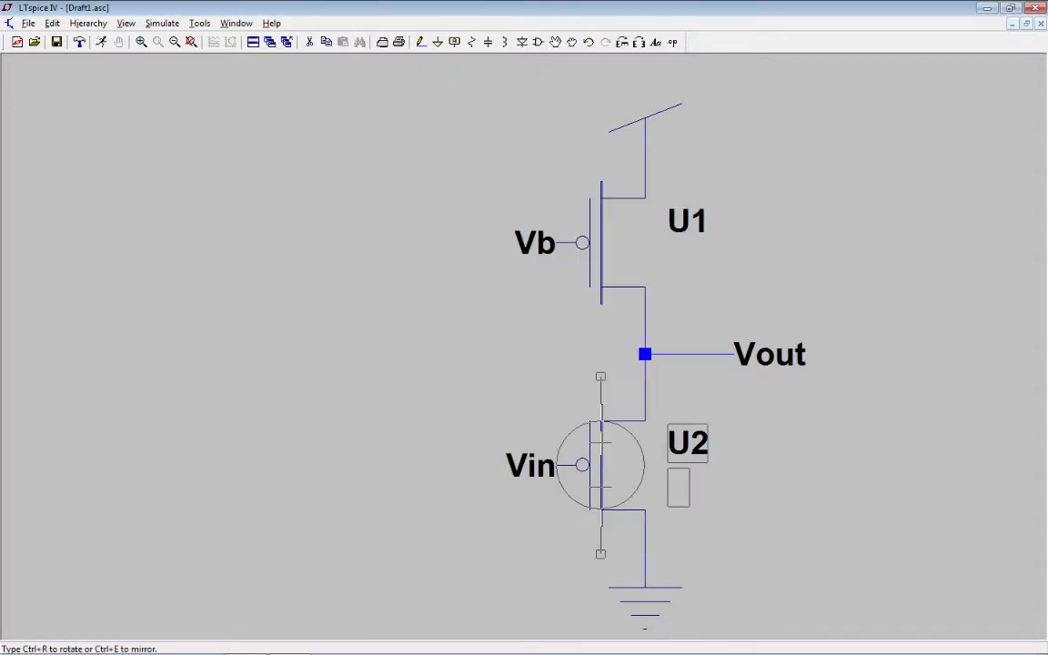
left_click(90, 354)
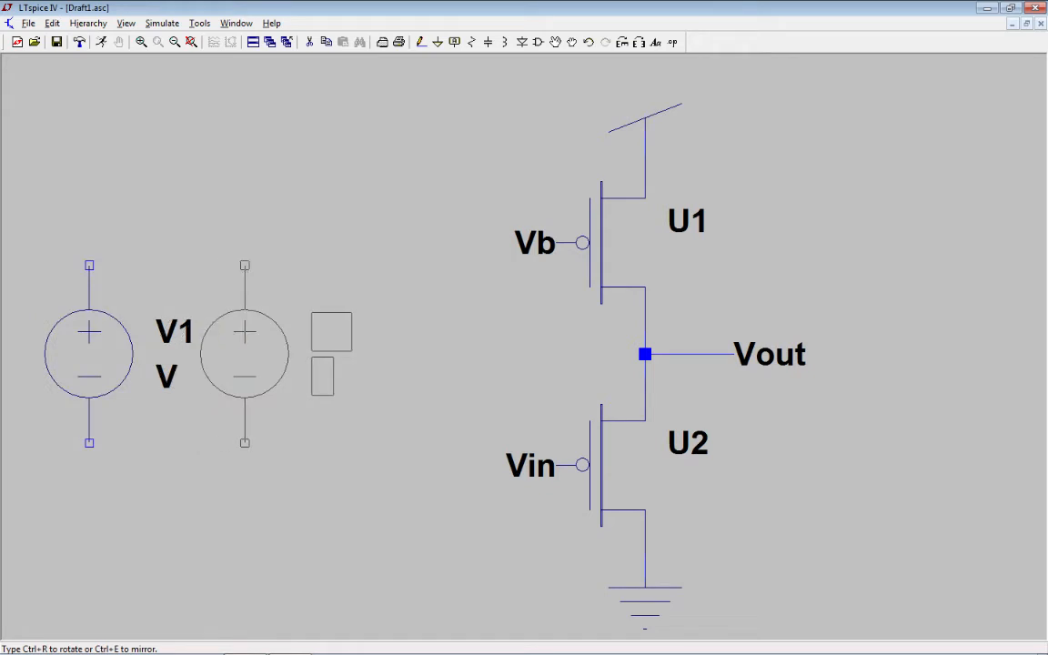
left_click(267, 354)
scroll(273, 354, "down", 3)
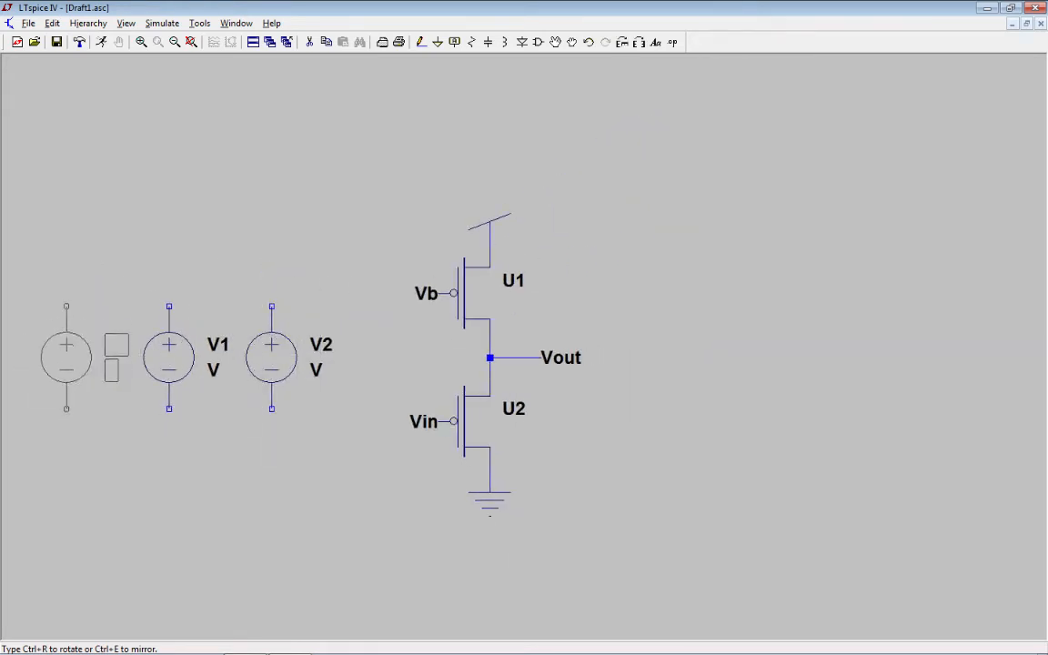
left_click(91, 357)
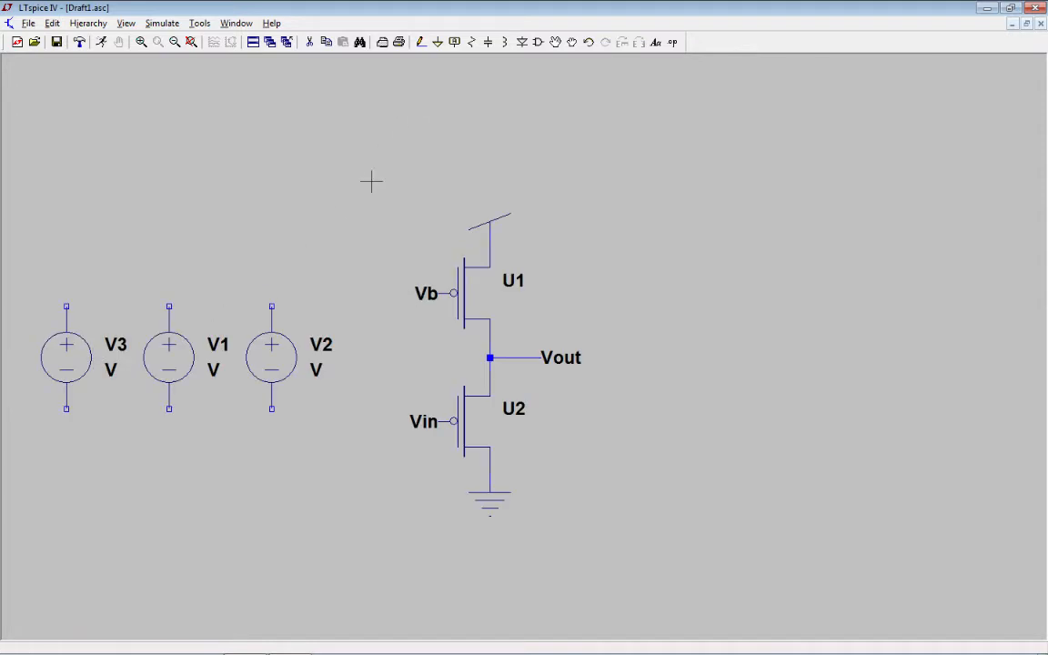
Place a ground symbol just below the negative terminal of each of the three voltage sources.
key("g")
left_click(271, 423)
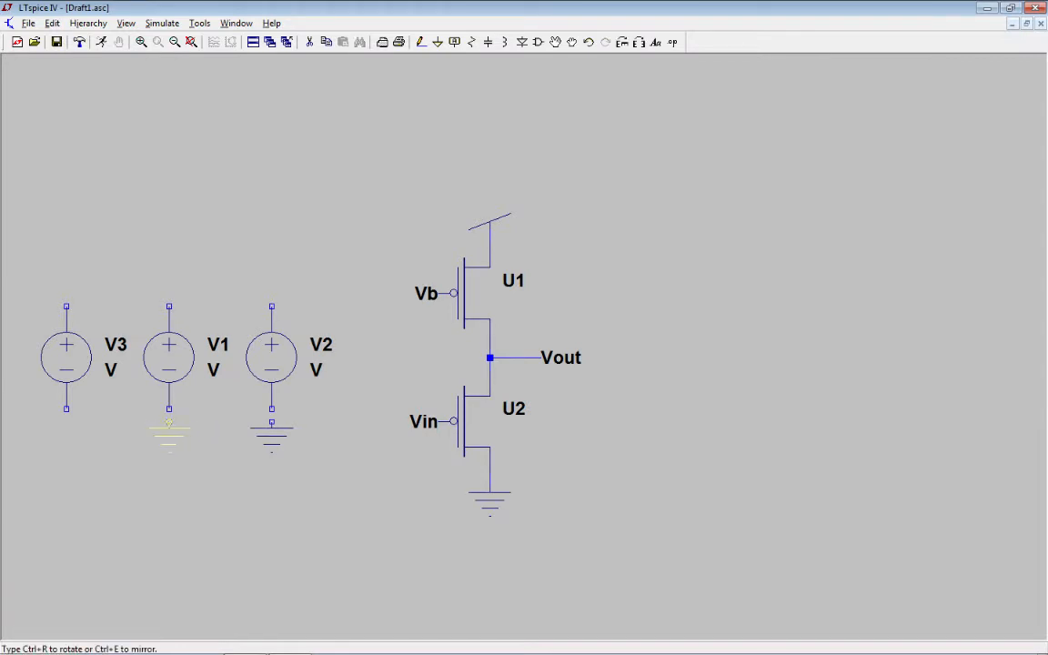
left_click(168, 423)
left_click(65, 423)
key("Escape")
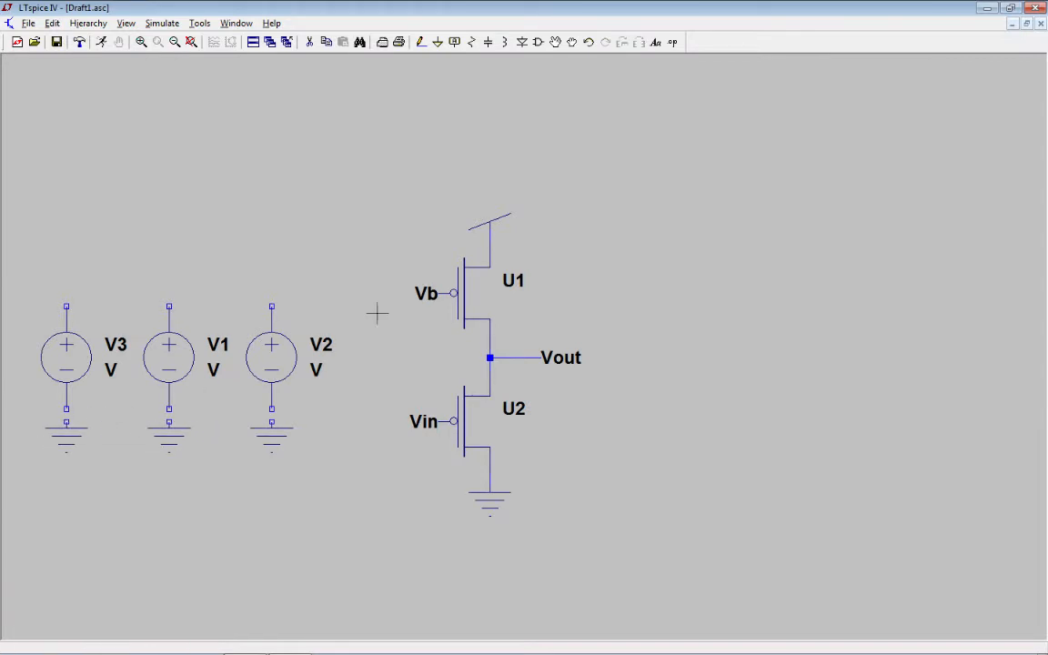
Copy the supply symbol from above the upper transistor to just above the leftmost voltage source.
left_click(325, 41)
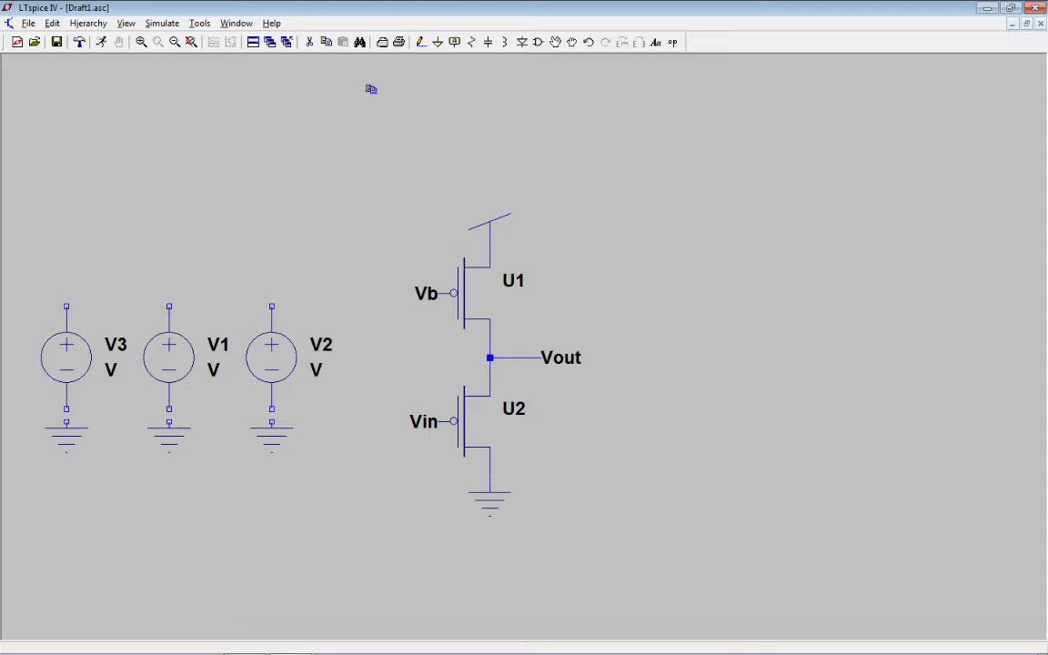
left_click(490, 219)
left_click(66, 282)
Rename the leftmost voltage source Vdd and set its value to 5.
right_click(116, 349)
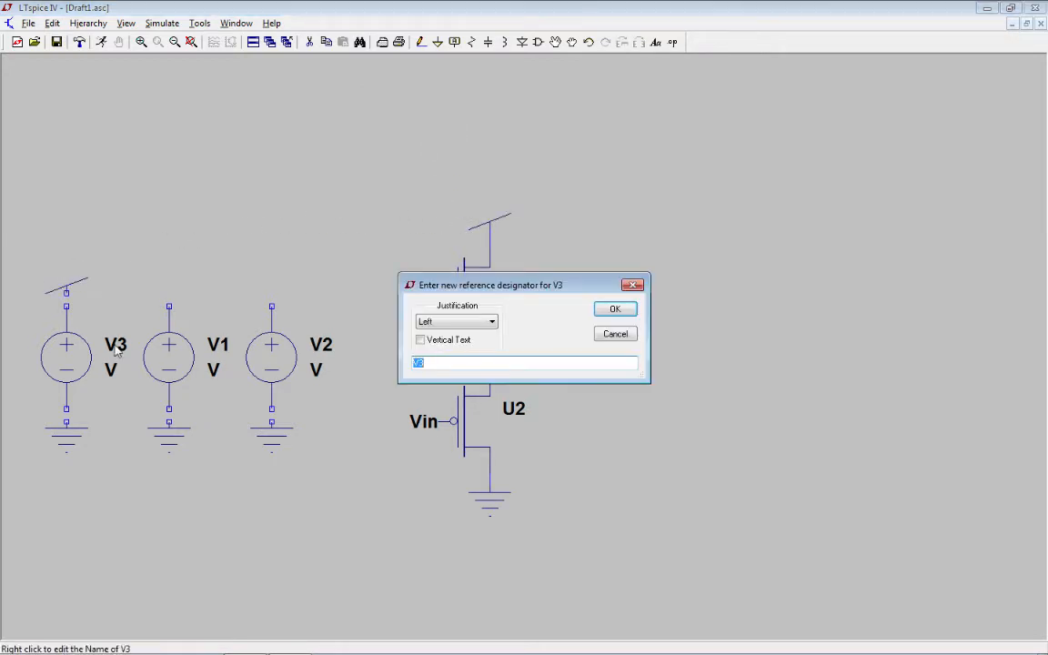
type("Vdd")
key("Return")
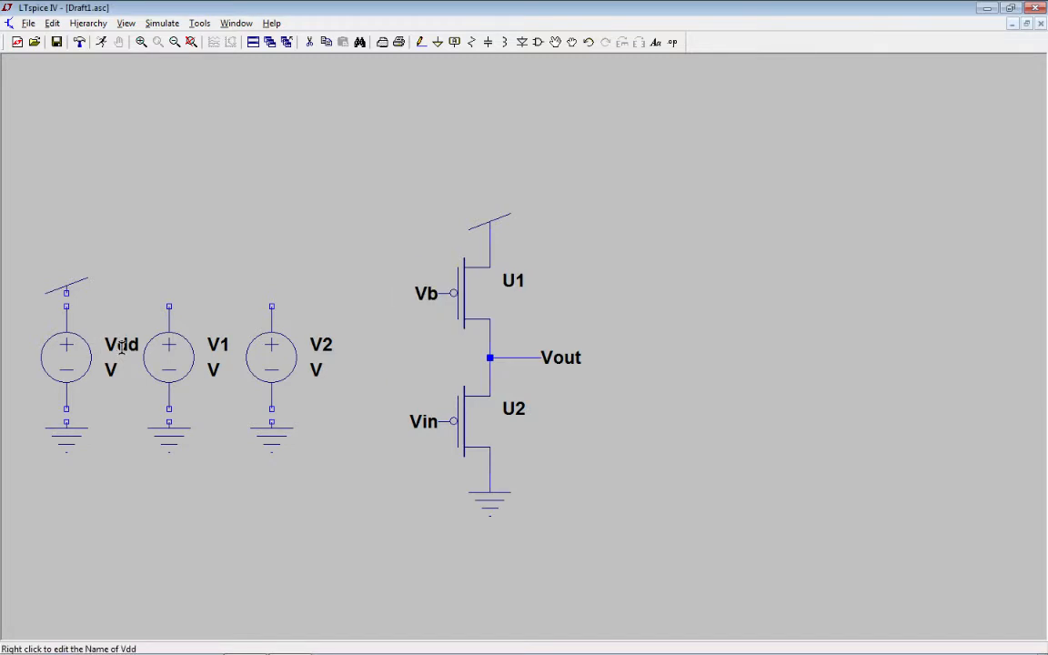
right_click(113, 369)
type("5")
key("Return")
right_click(221, 345)
type("Vin")
key("Return")
Rename the middle voltage source Vb and the rightmost voltage source Vin.
right_click(221, 345)
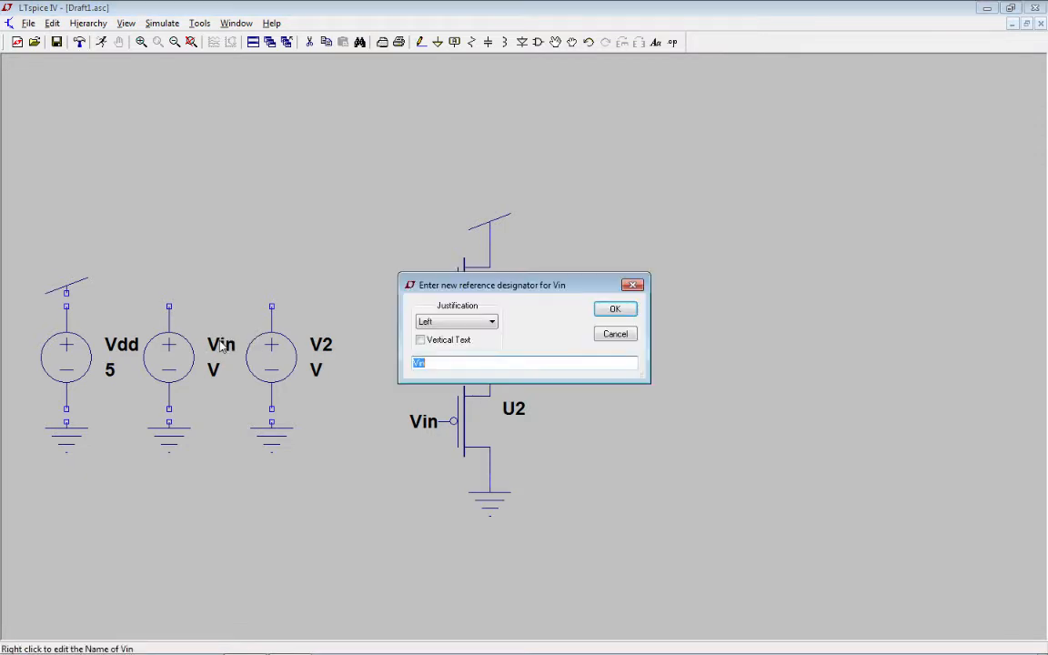
type("Vb")
key("Return")
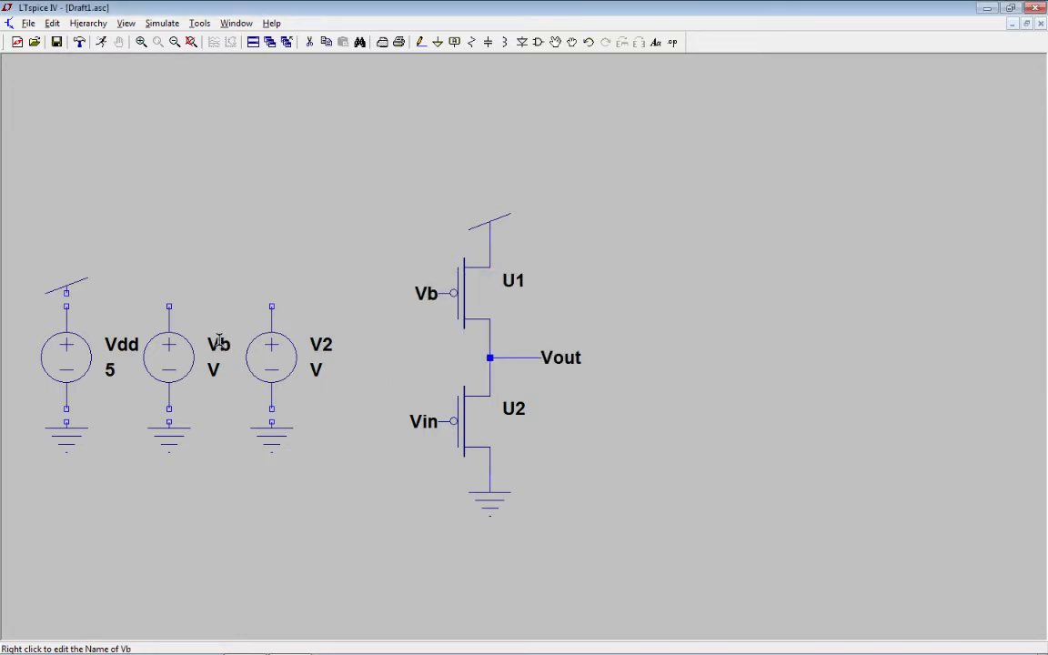
right_click(325, 345)
type("V")
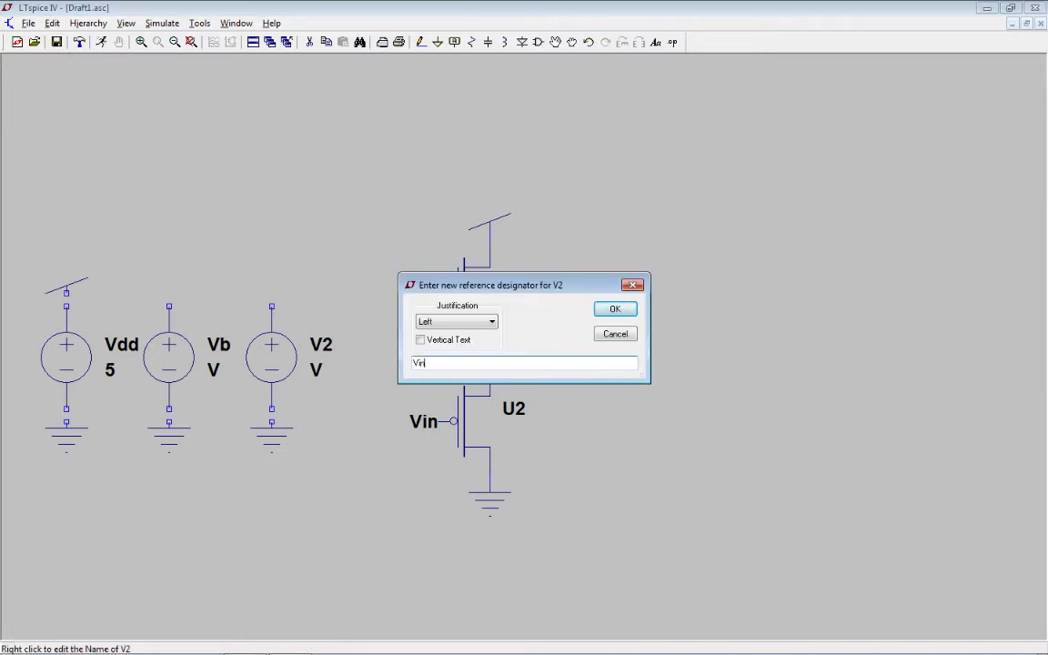
type("in")
key("Return")
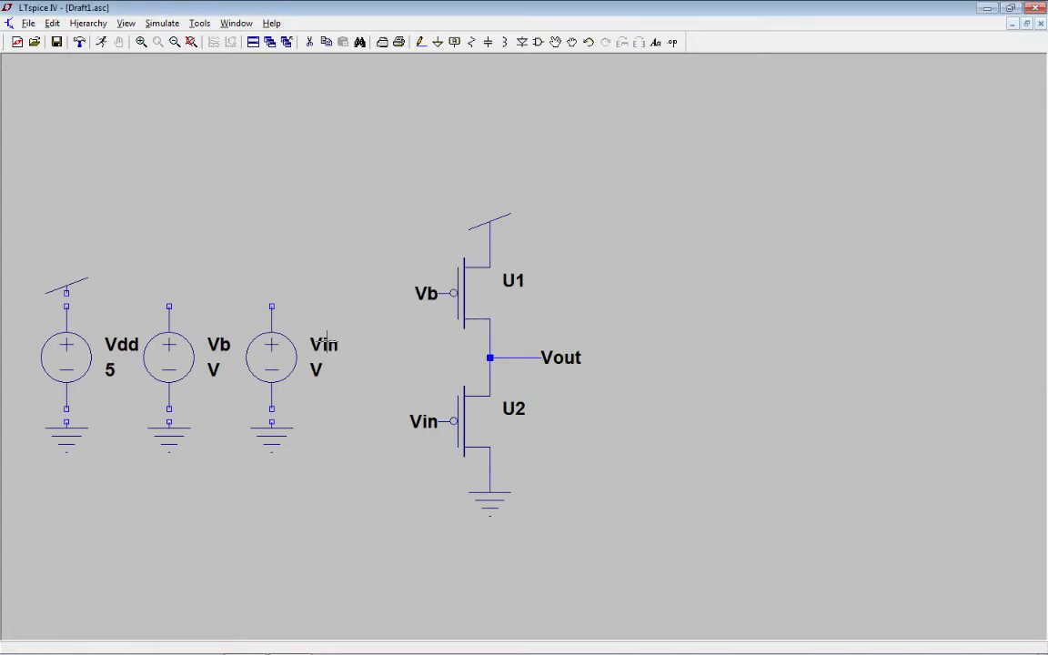
Set the value of source Vb to 4.3 and the value of source Vin to 1.
right_click(212, 367)
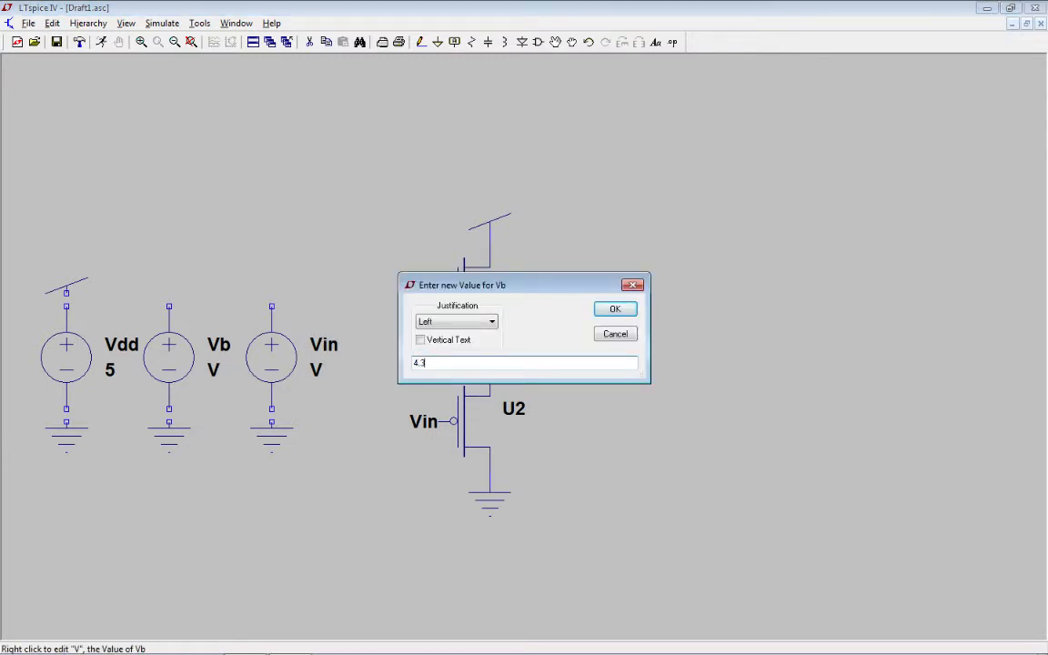
type("4.3")
key("Return")
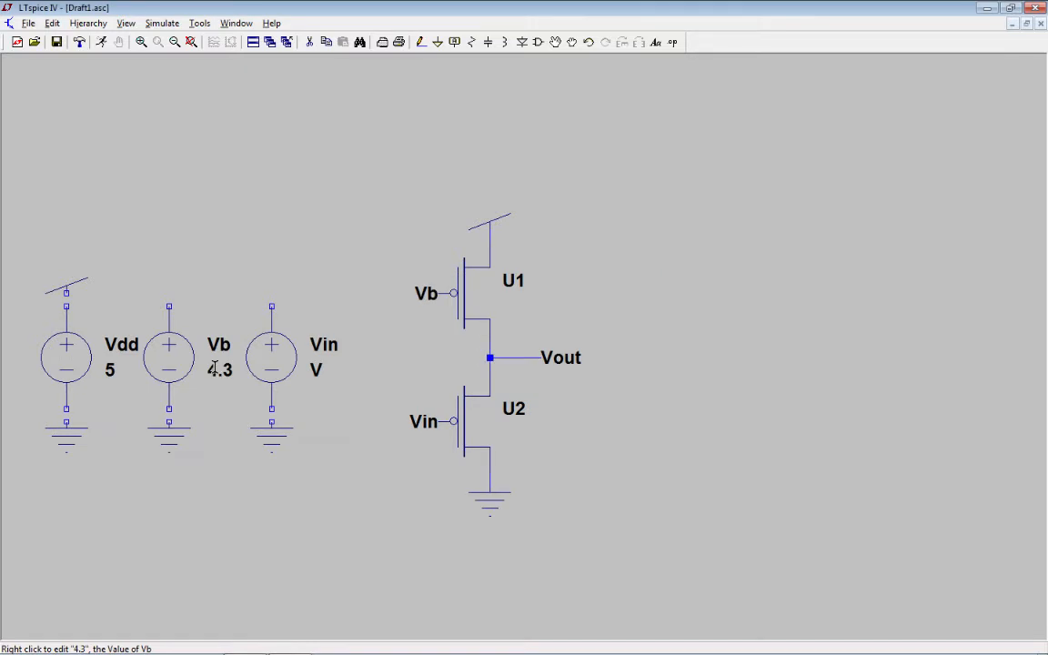
right_click(316, 369)
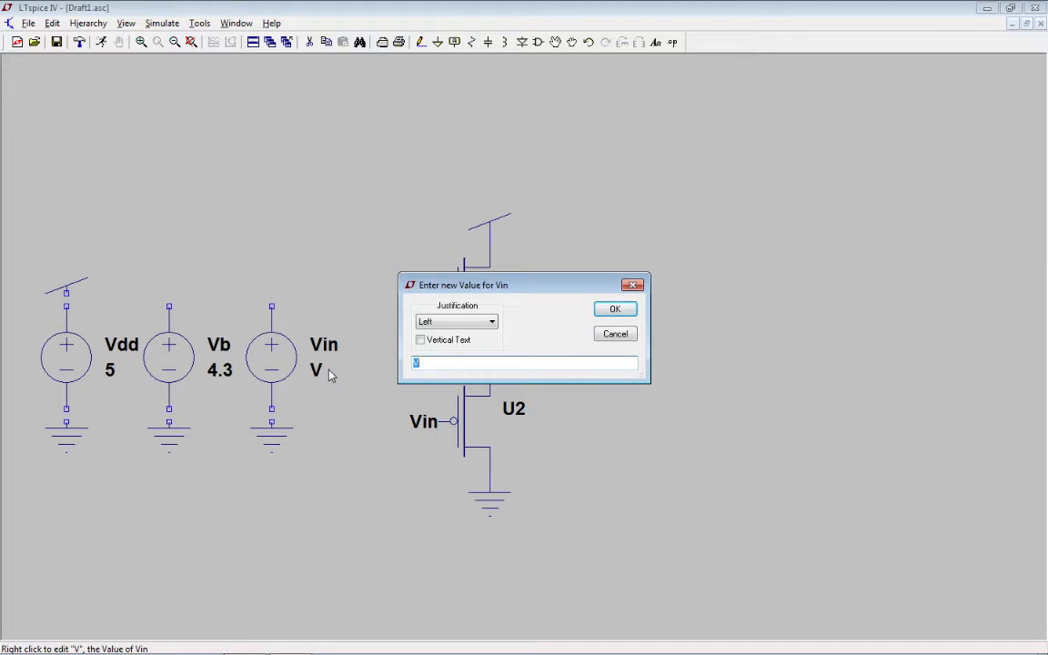
type("1")
key("Return")
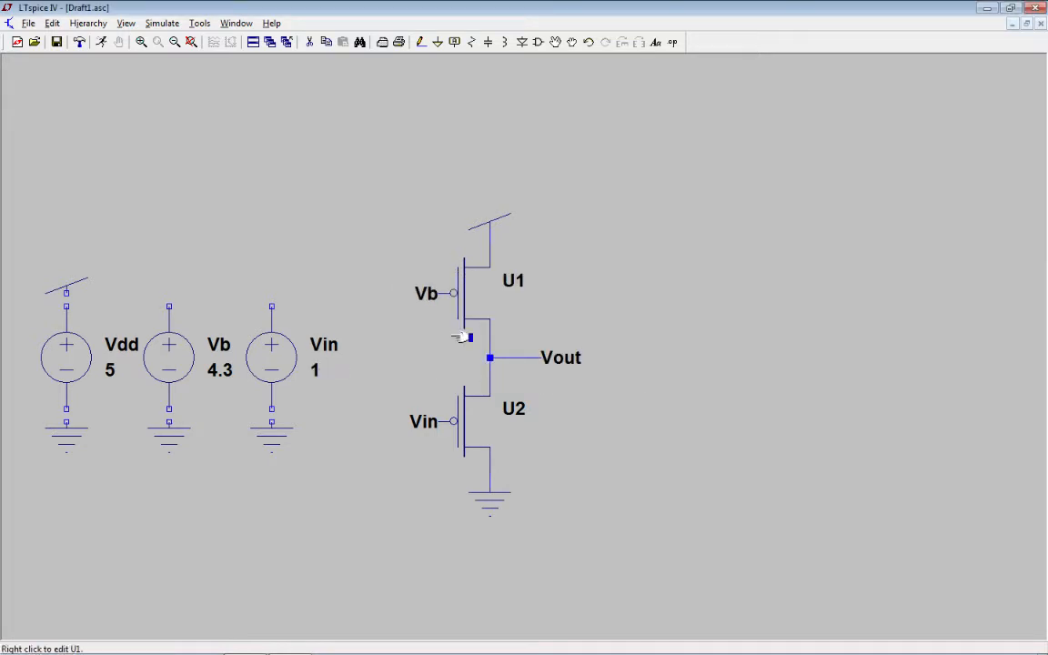
Copy the Vb and Vin net labels from the transistor gates, rotated vertically, onto the positive terminals of the matching sources.
left_click(326, 42)
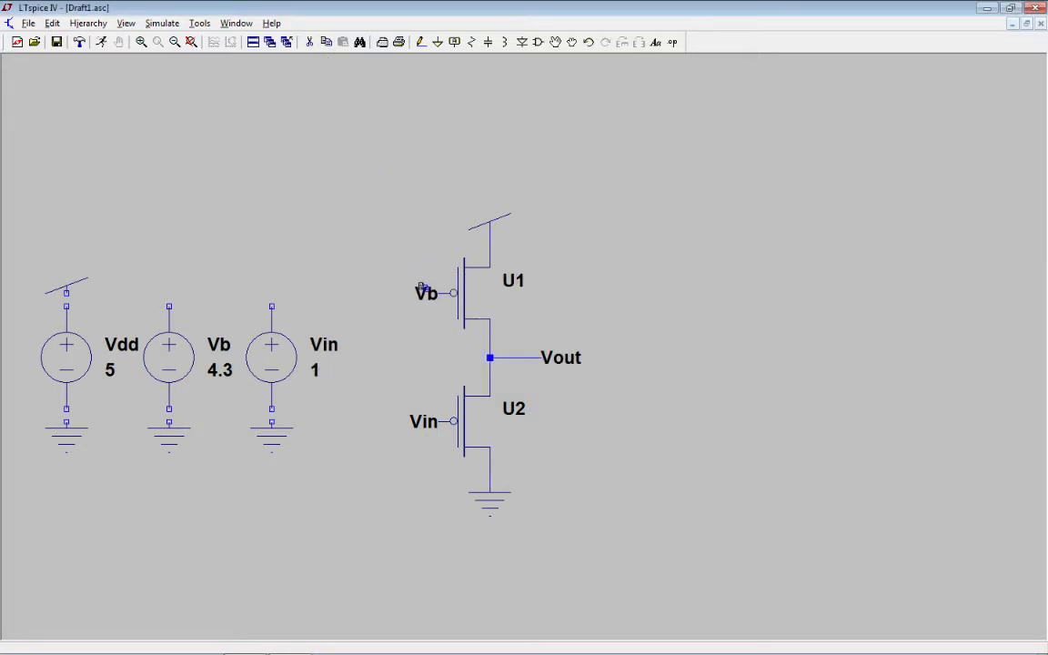
left_click(424, 291)
key("ctrl+r")
left_click(168, 306)
left_click(423, 421)
key("ctrl+r")
left_click(271, 306)
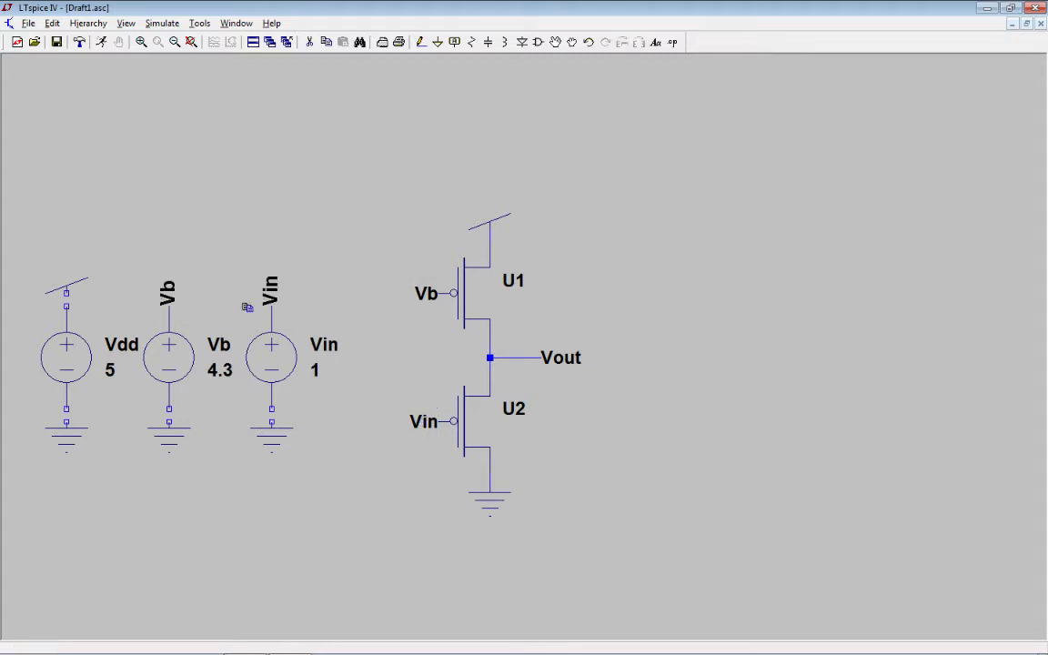
Wire the three sources to their ground symbols and the Vdd source to its supply symbol.
left_click(421, 42)
left_click(66, 408)
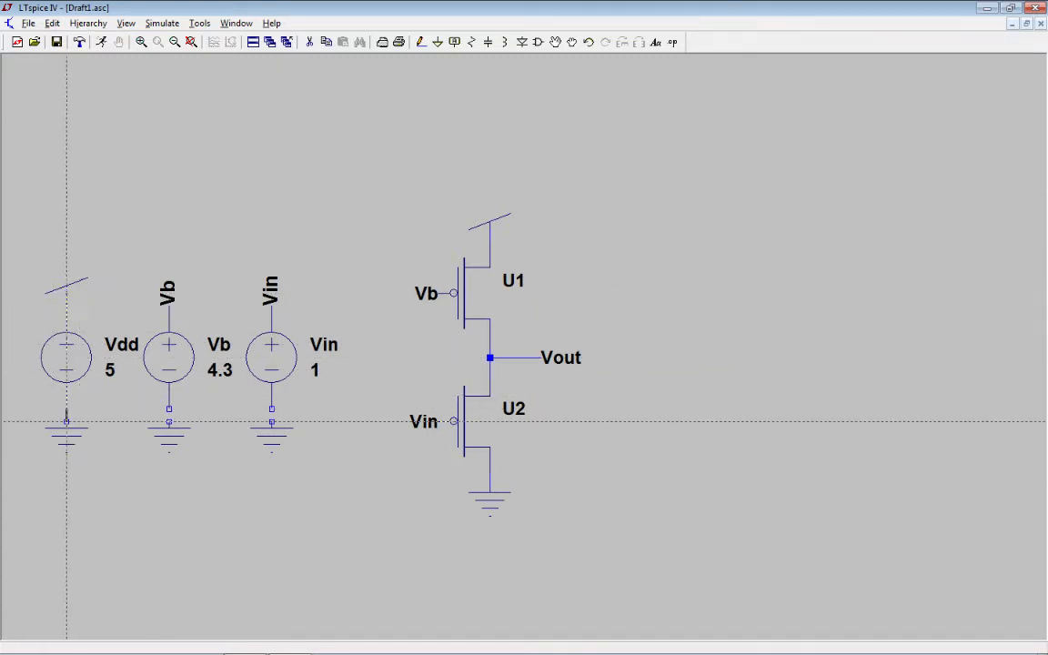
left_click(170, 408)
left_click(169, 421)
left_click(271, 409)
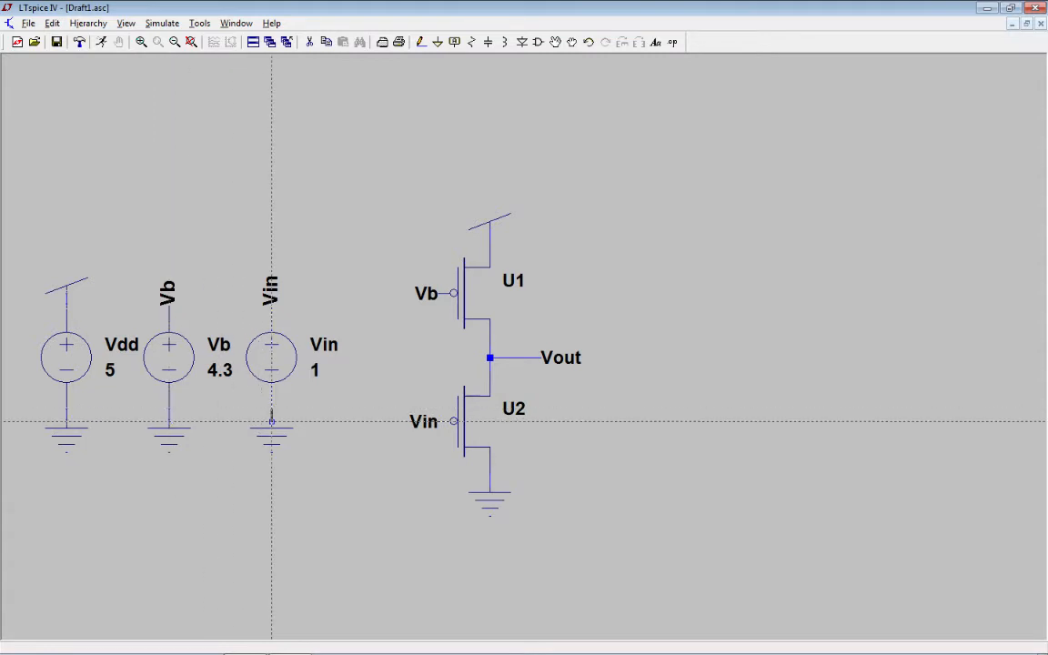
left_click(271, 421)
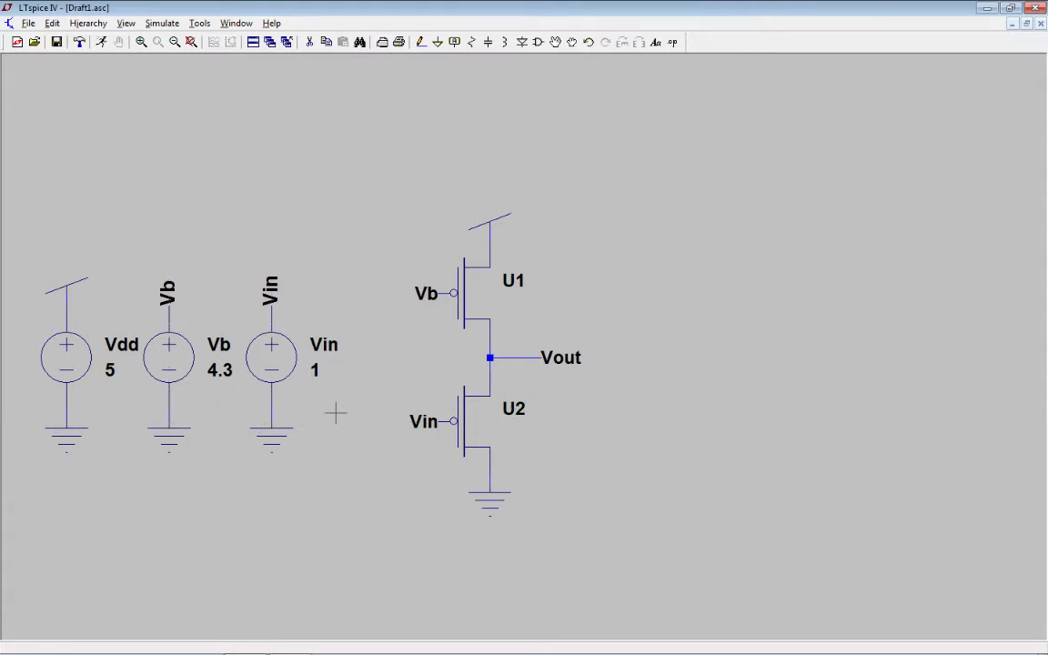
Add the SPICE directive ".include engr2420.sub" below the voltage sources.
scroll(335, 414, "up", 2)
scroll(438, 368, "down", 1)
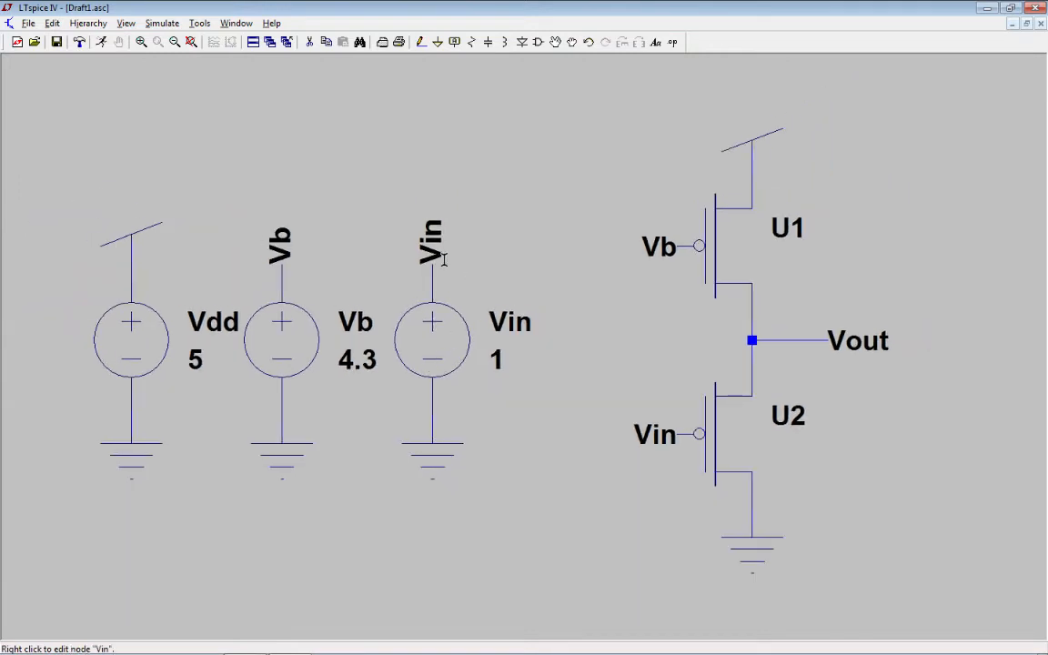
left_click(672, 43)
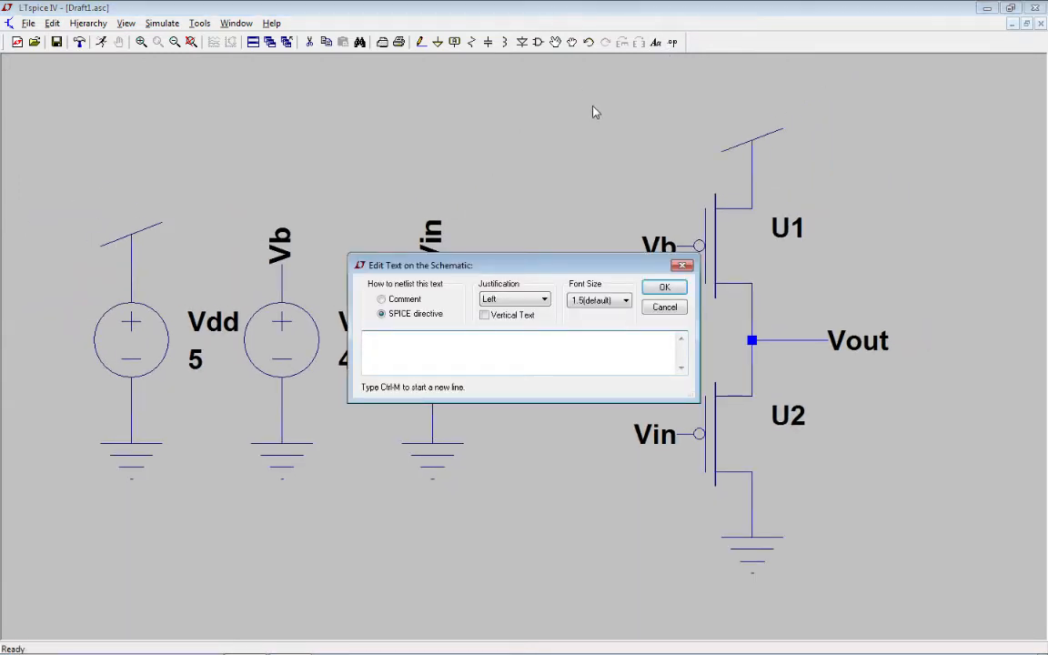
type(".include engr2420.sub")
key("Return")
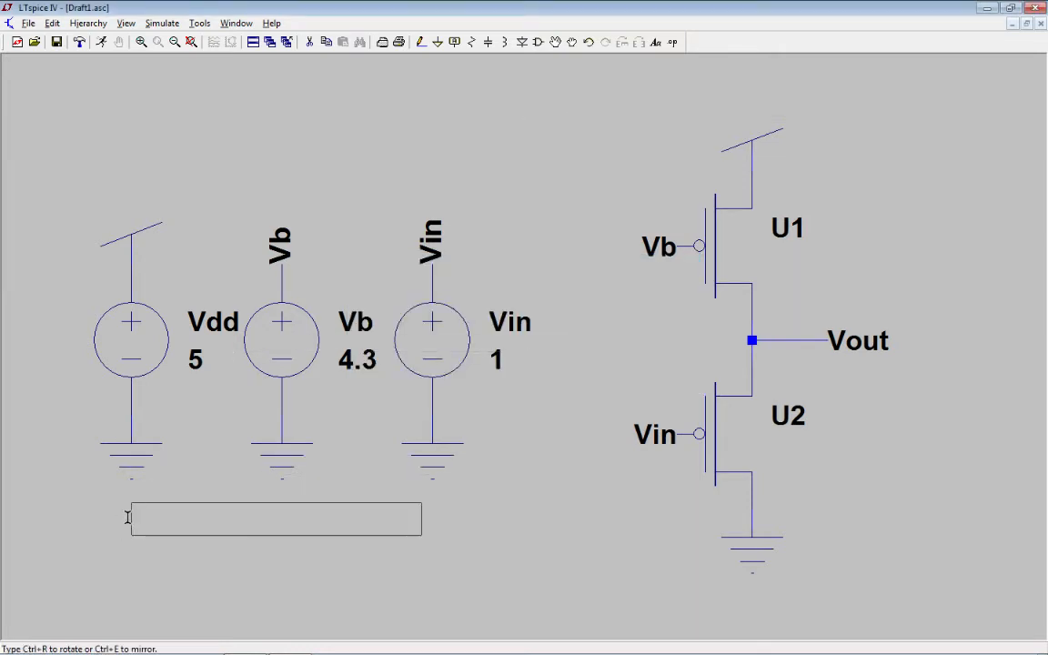
left_click(128, 517)
right_click(544, 392)
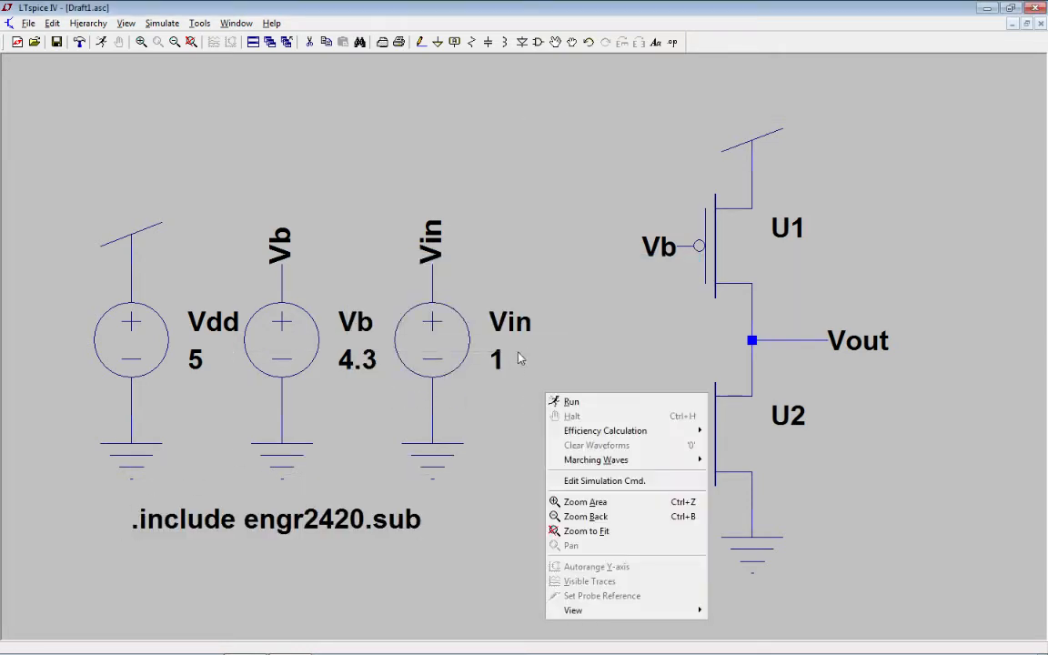
left_click(518, 352)
Start saving a copy of the schematic and browse to the engr2420 folder inside My Documents > LTspice.
left_click(29, 22)
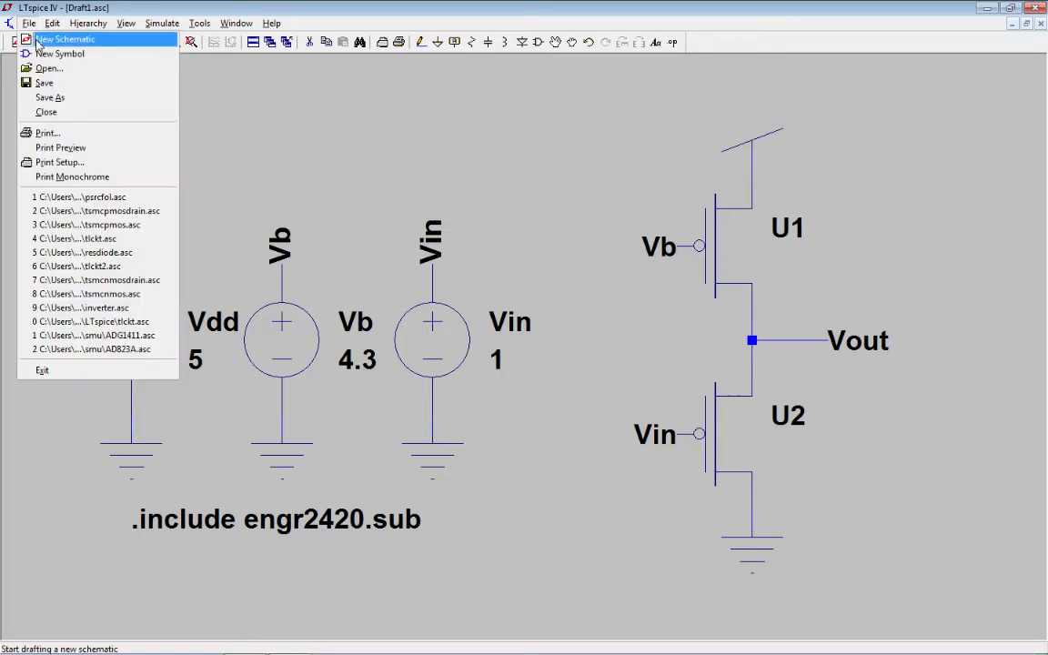
left_click(60, 95)
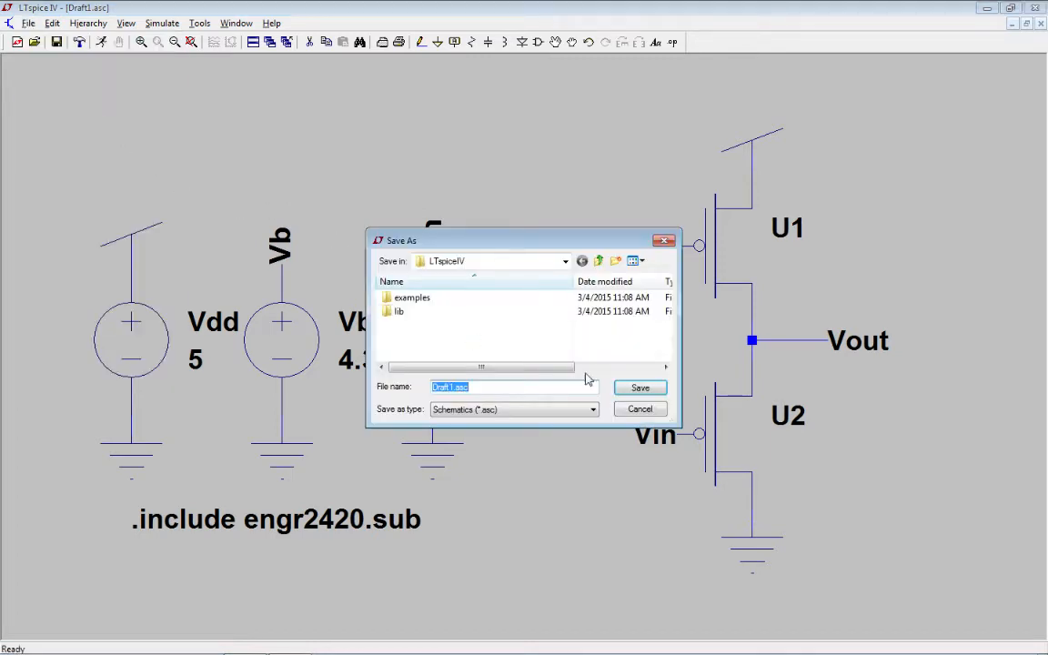
left_click(564, 261)
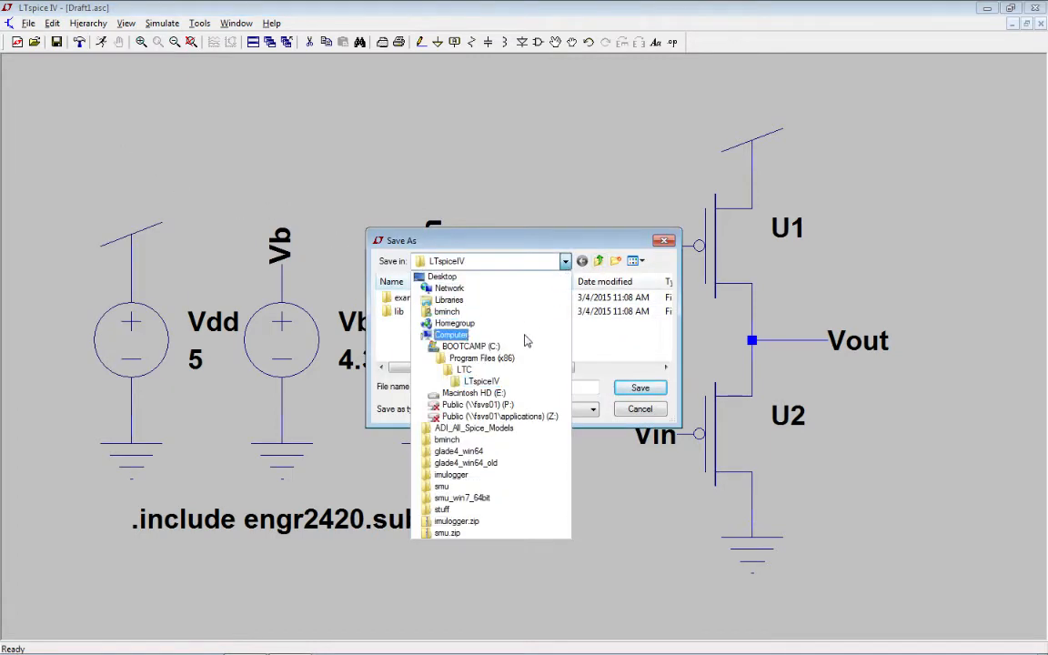
left_click(500, 312)
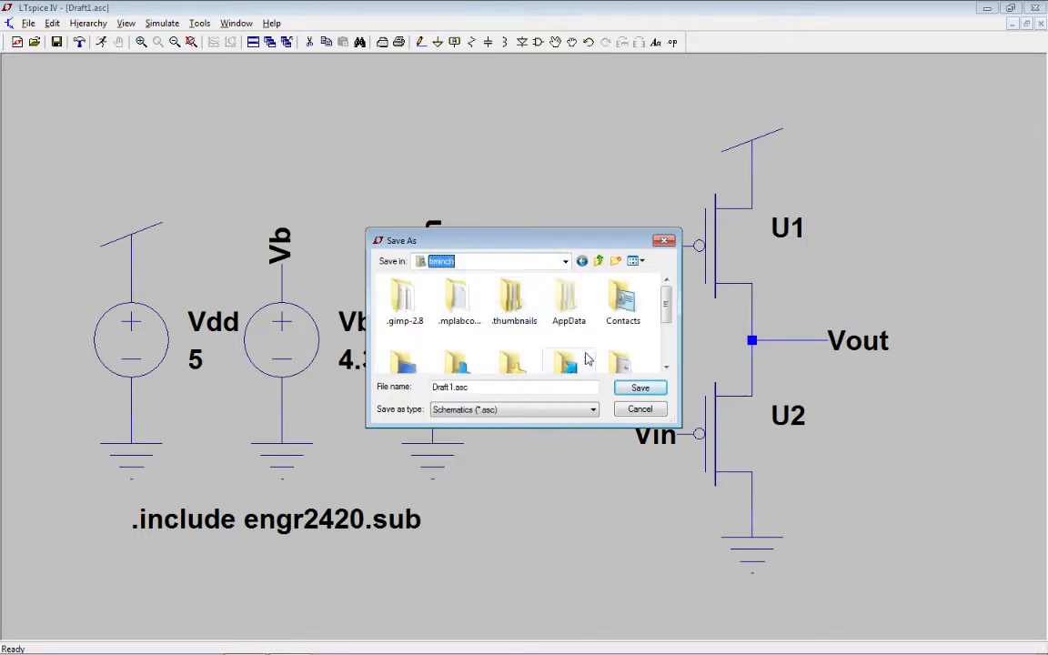
left_click(666, 338)
left_click_drag(666, 341, 663, 357)
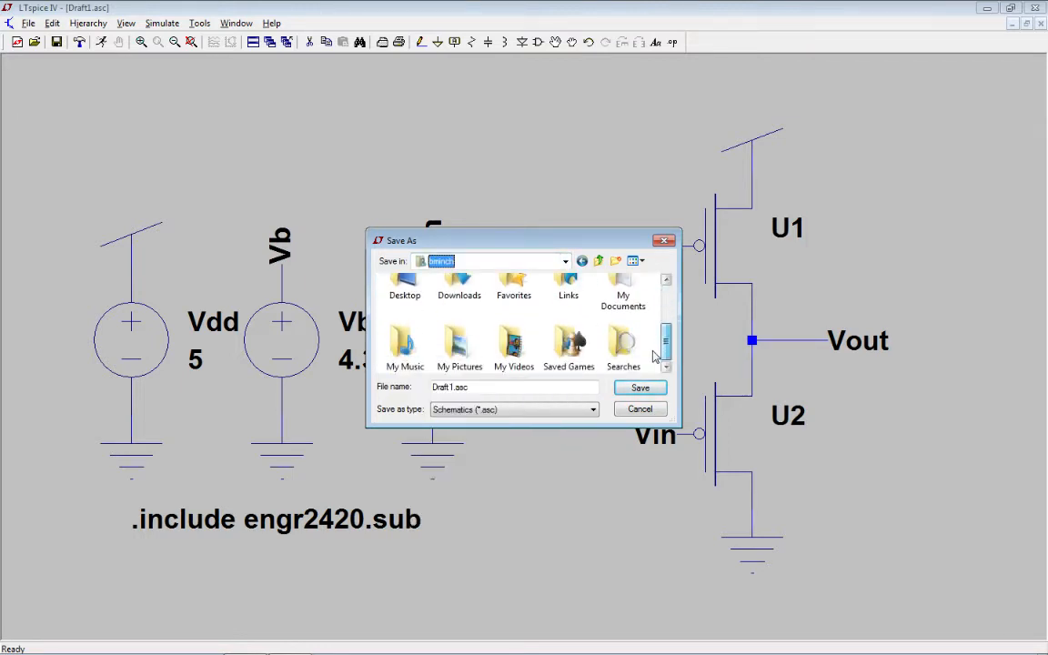
double_click(622, 292)
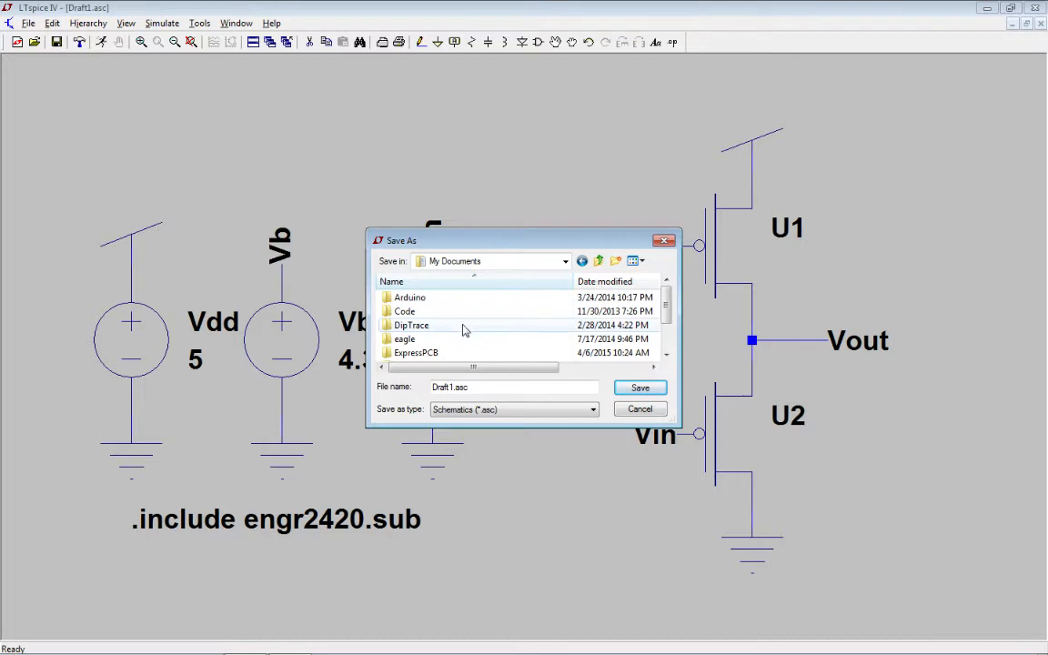
scroll(468, 328, "down", 1)
double_click(414, 325)
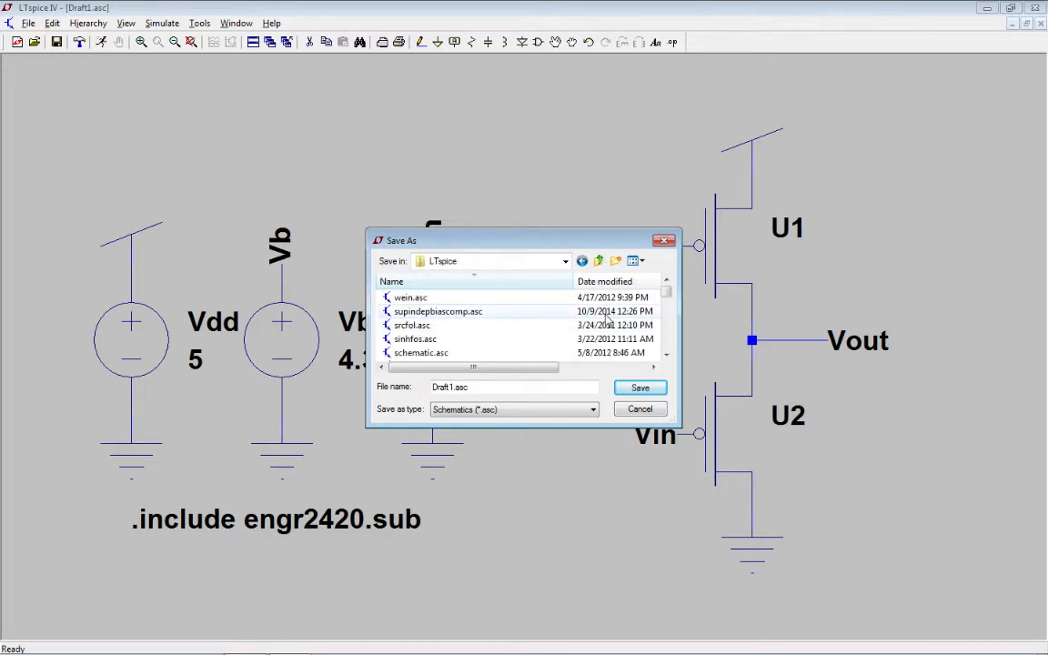
left_click_drag(666, 292, 640, 345)
left_click(420, 352)
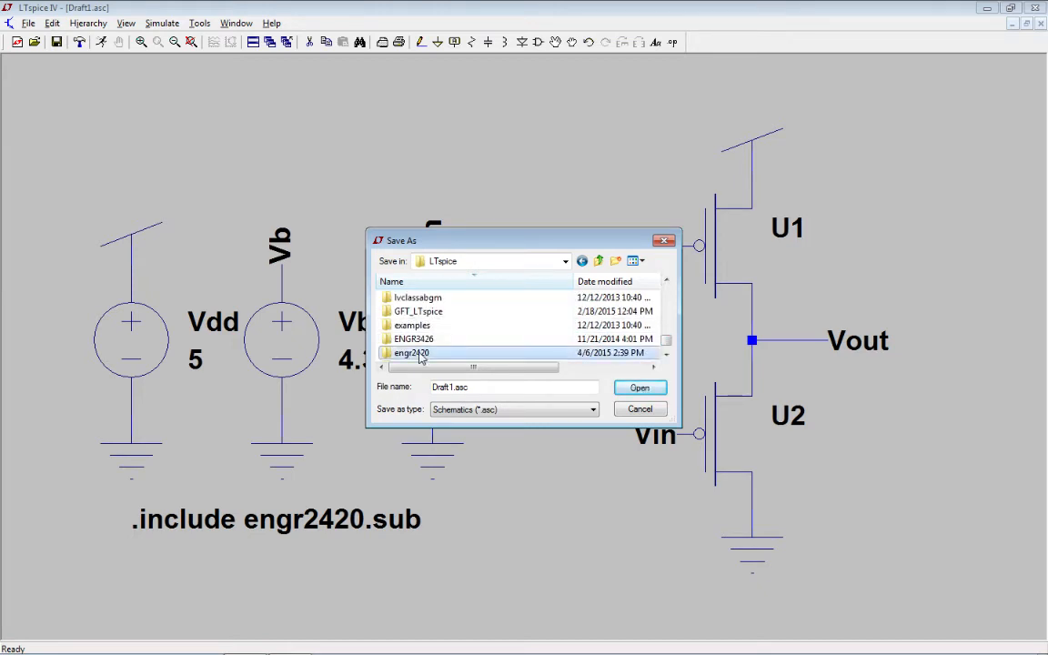
double_click(419, 352)
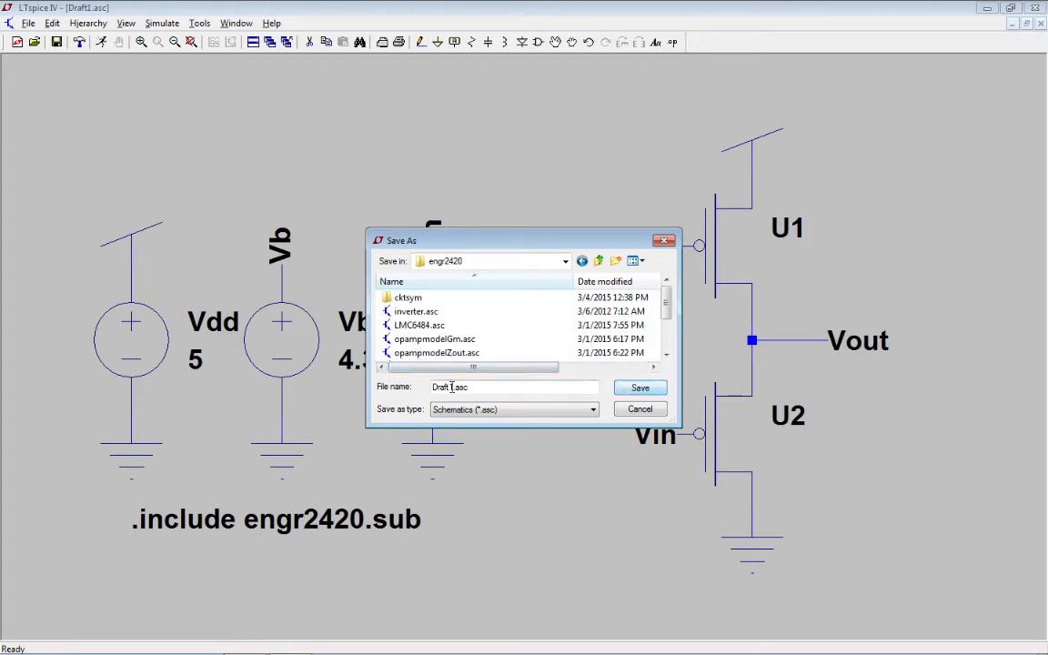
Name the schematic psrcfol.asc and save it, replacing the existing file of that name.
left_click_drag(448, 387, 328, 346)
key("BackSpace")
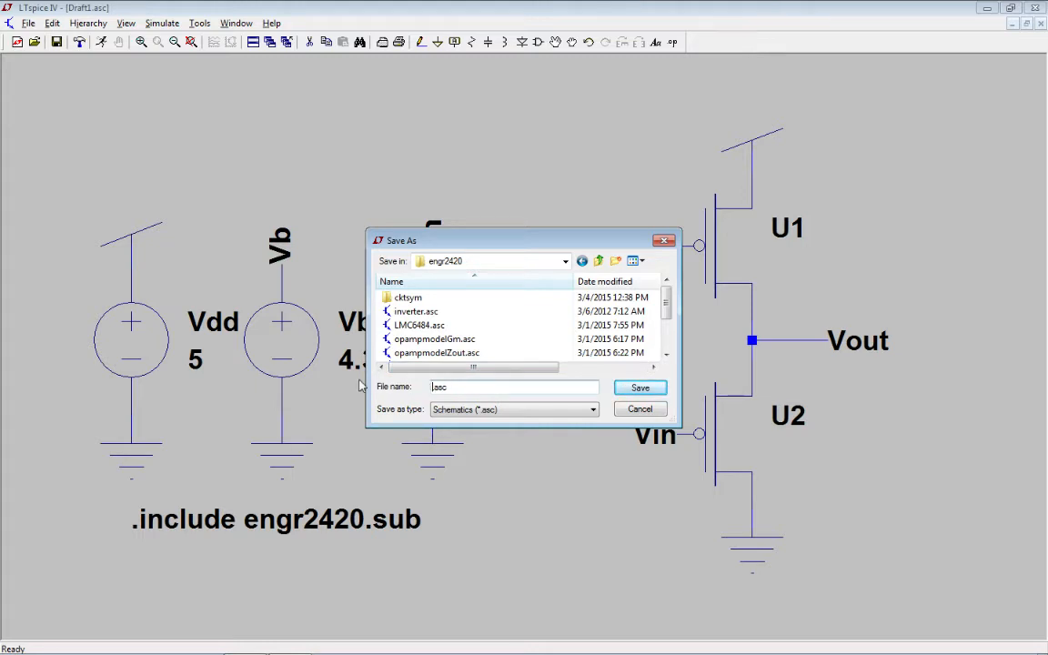
type("psrcfol")
key("Return")
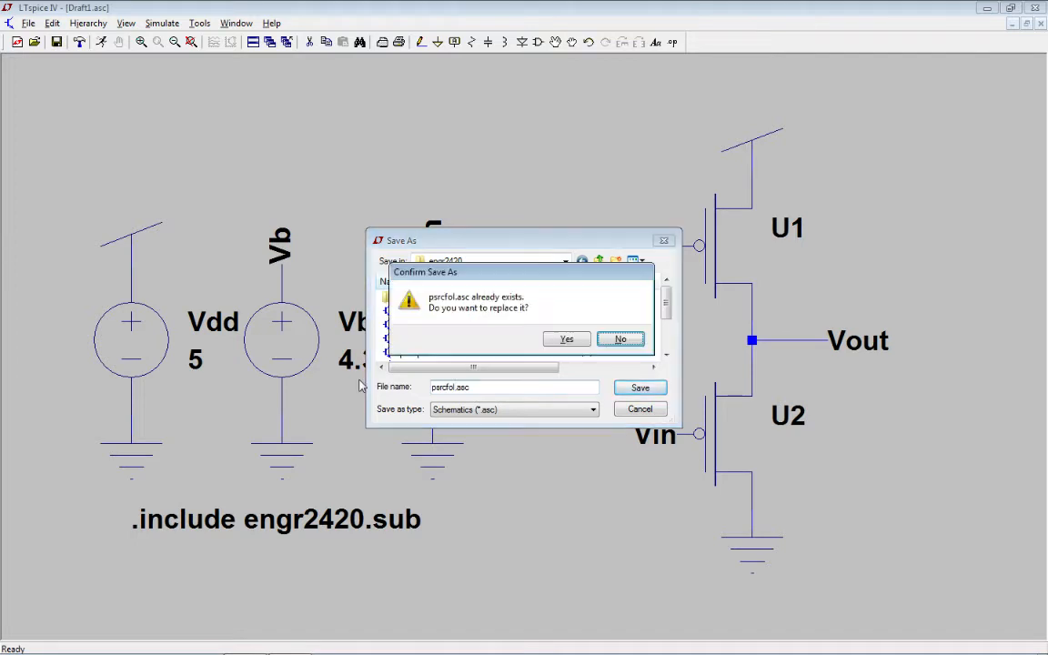
left_click(556, 338)
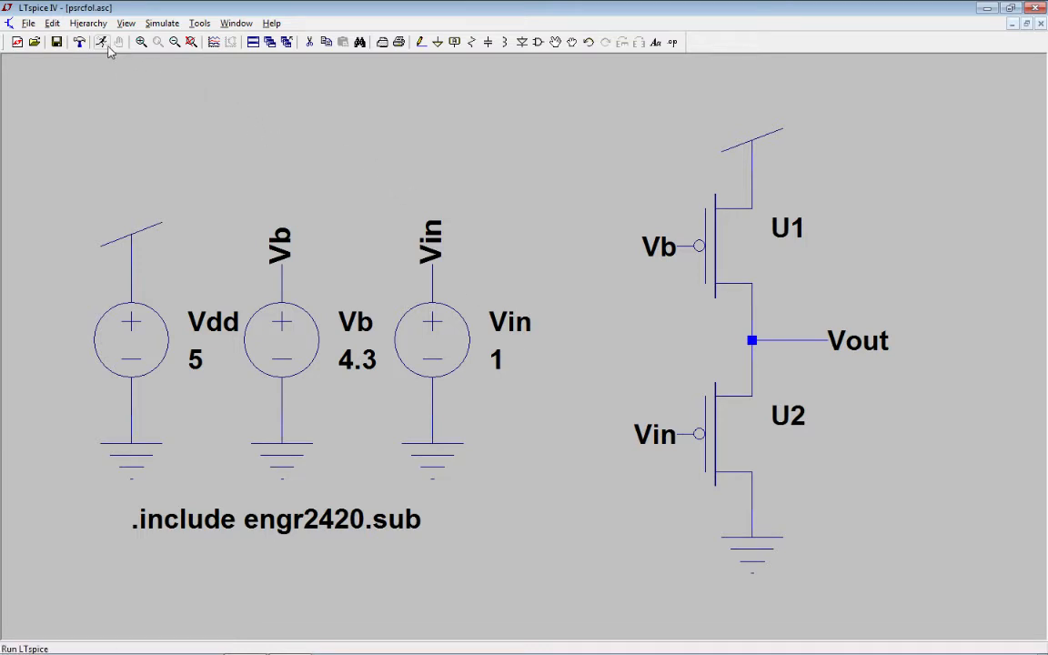
Set the absolute current tolerance in the waveform compression settings to 1e-012.
left_click(207, 25)
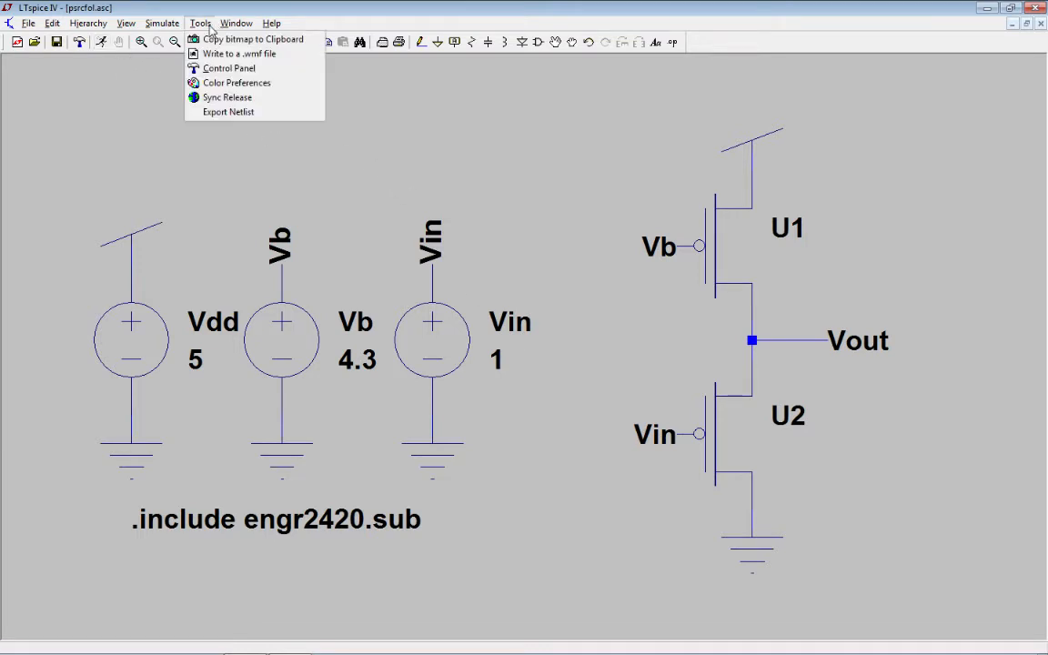
left_click(169, 114)
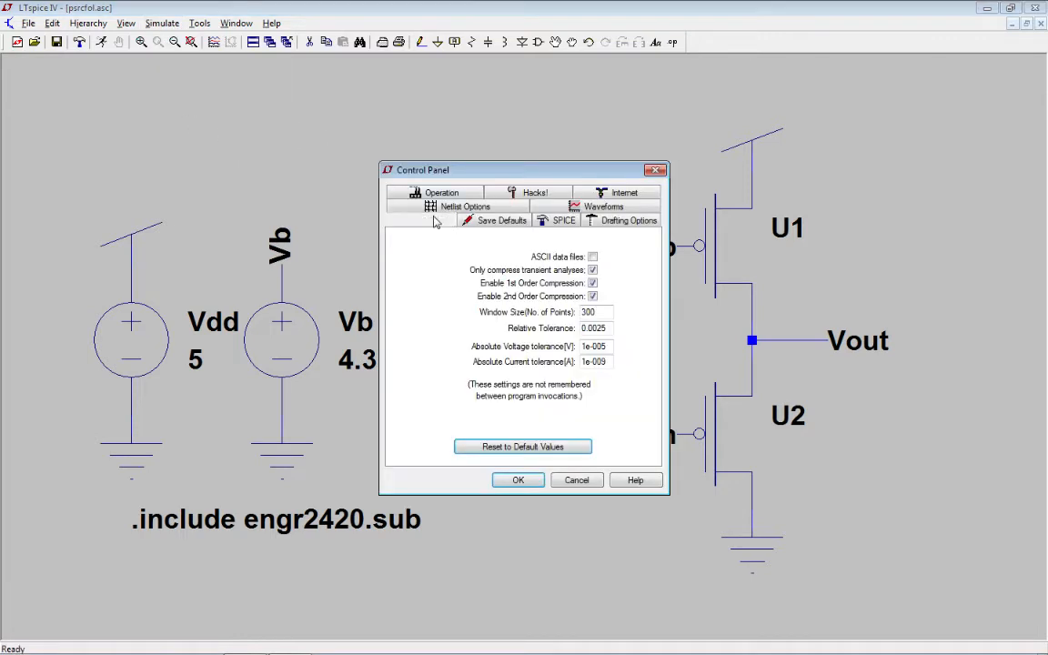
left_click(608, 364)
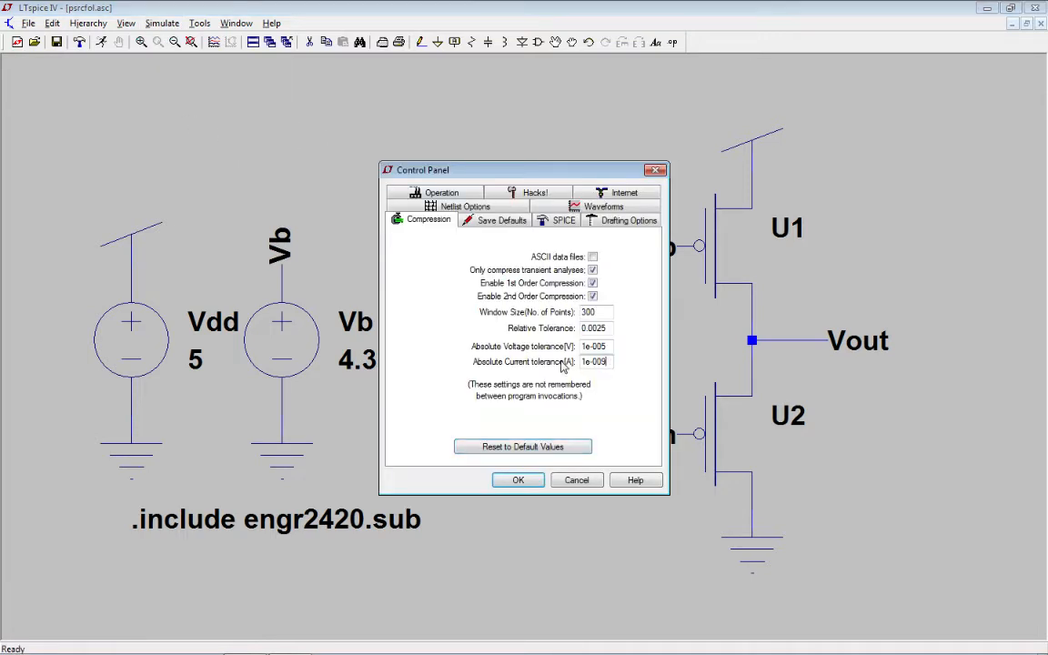
type("12")
key("Return")
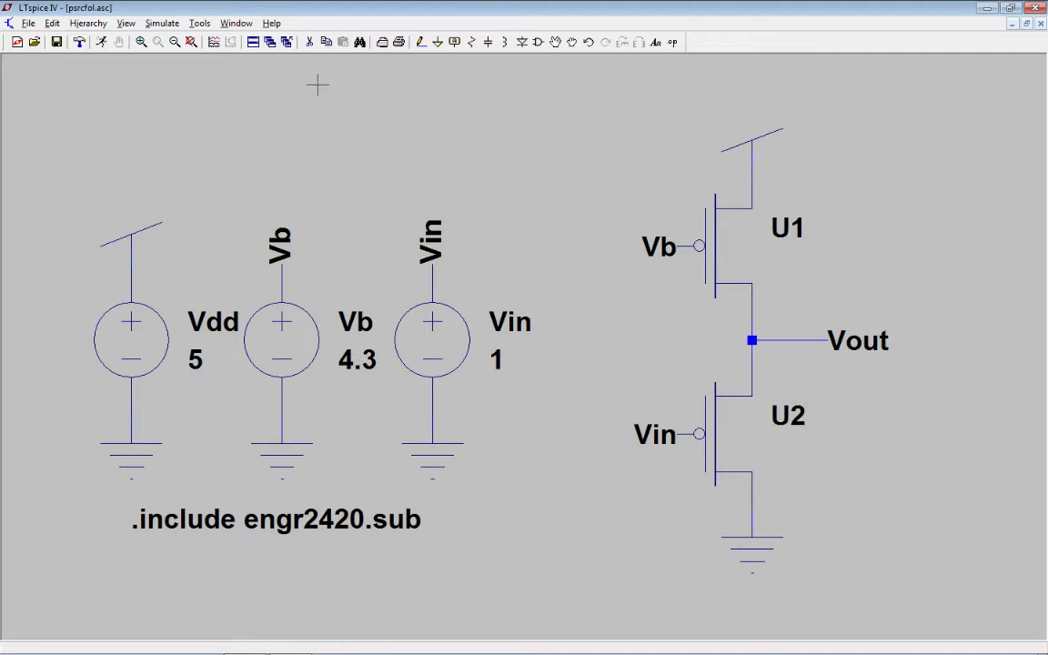
Set up and run a linear DC sweep of source Vin from 0 to 5 in increments of 0.01.
left_click(102, 43)
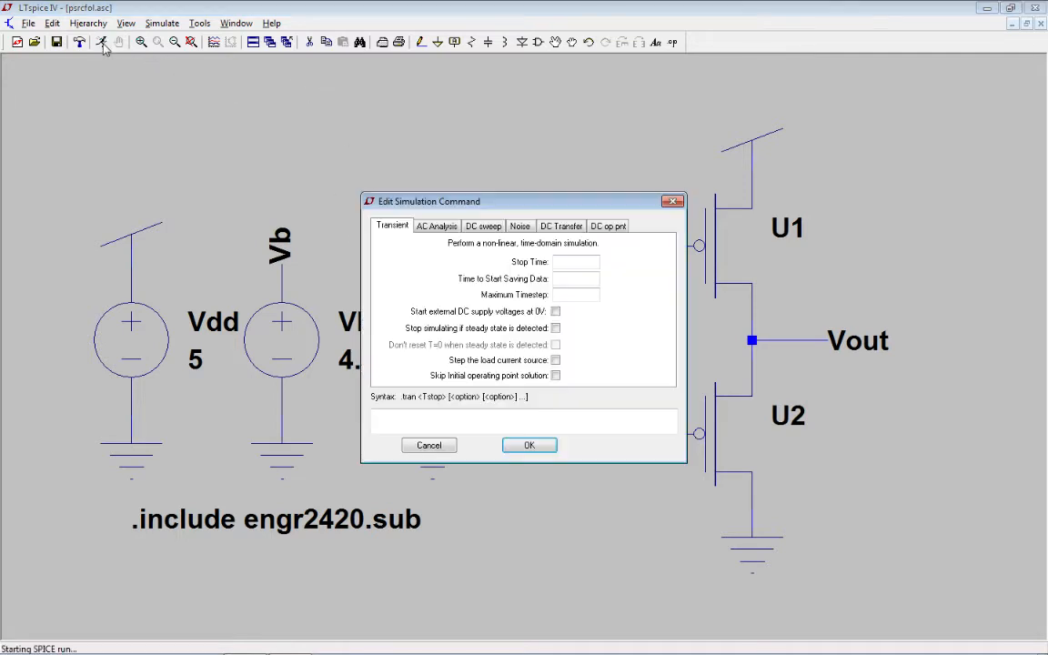
left_click(477, 229)
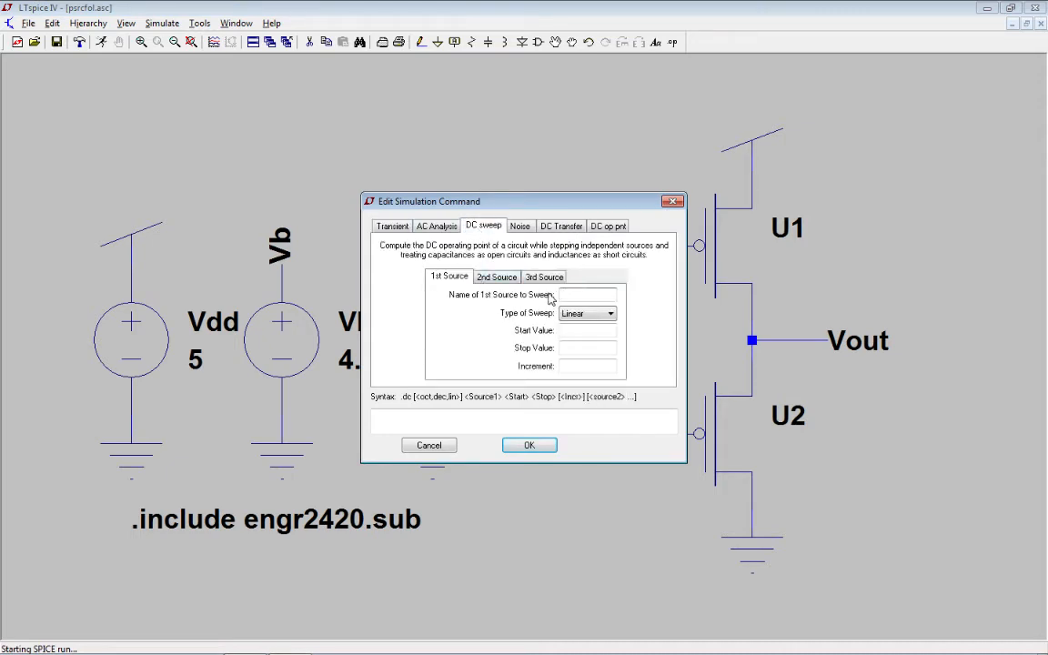
type("Vin")
key("Tab")
key("Tab")
type("0")
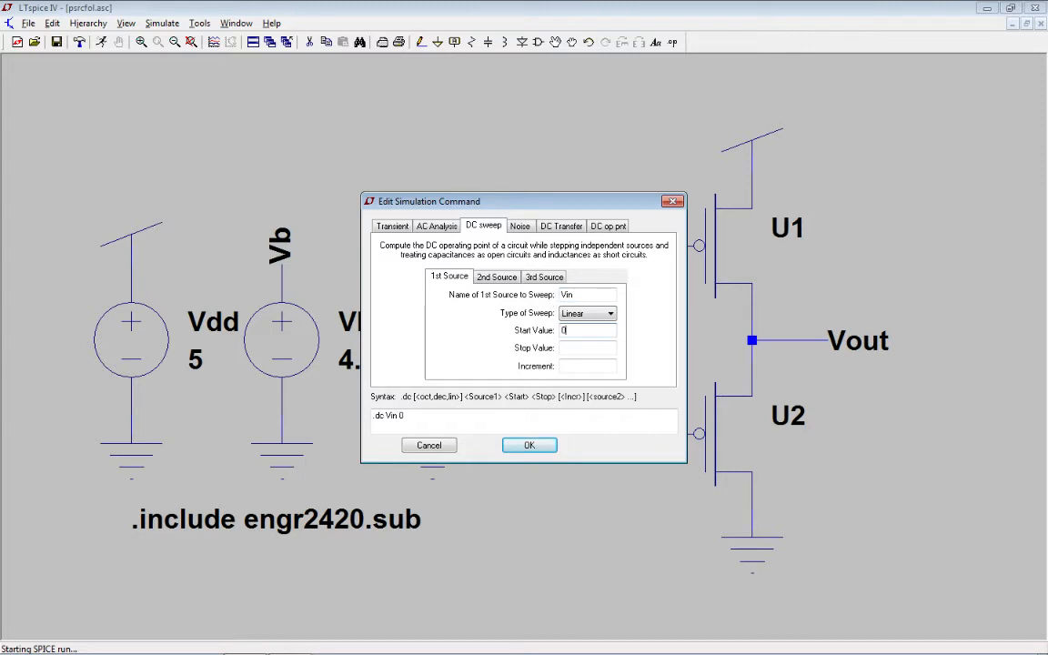
key("Tab")
type("5 ")
type("0.01")
left_click(532, 445)
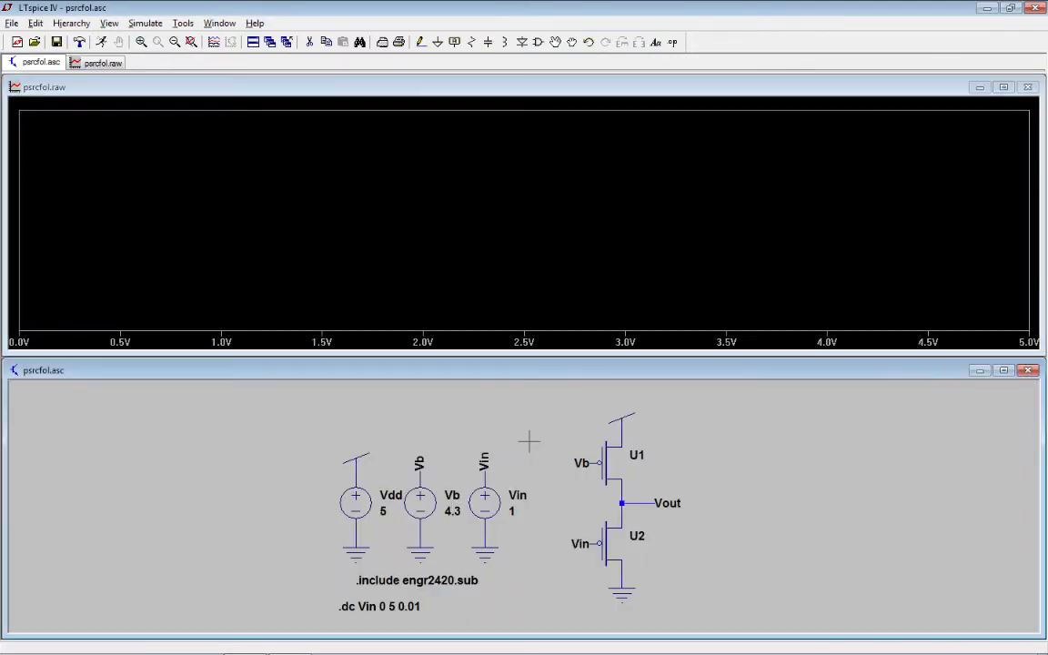
Arrange the schematic and waveform windows side by side and plot the Vout and Vin voltages.
left_click(219, 23)
left_click(238, 53)
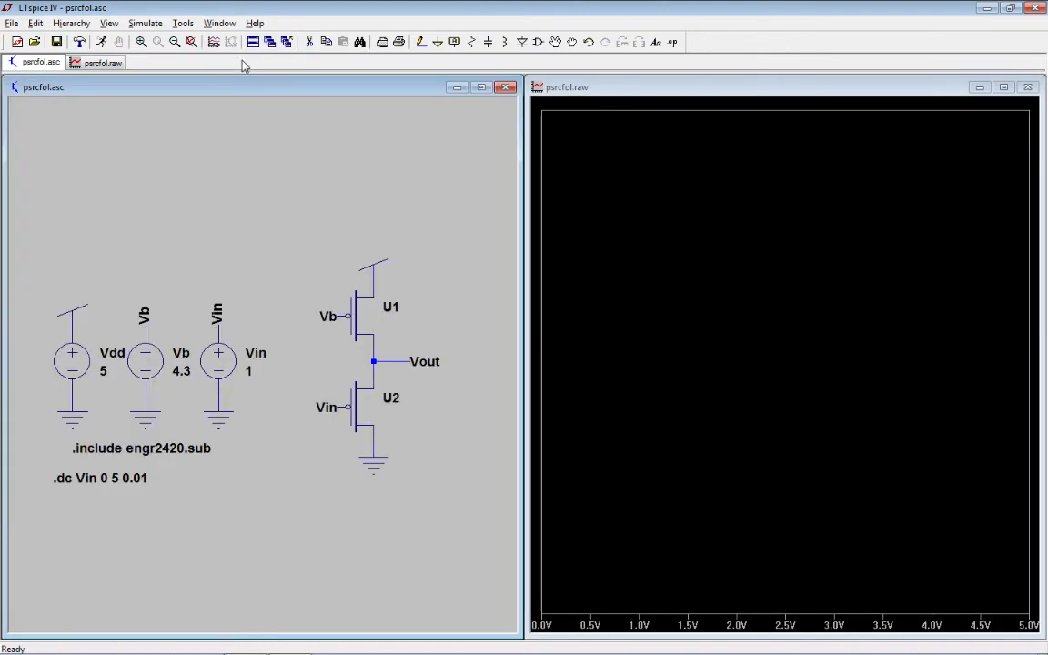
key("space")
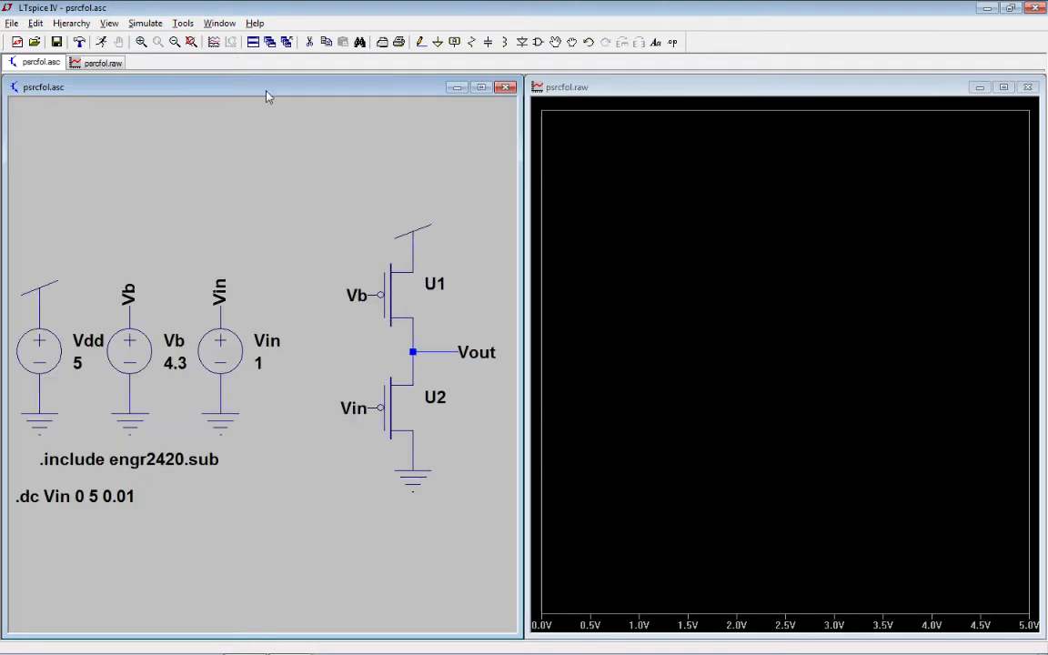
left_click(434, 352)
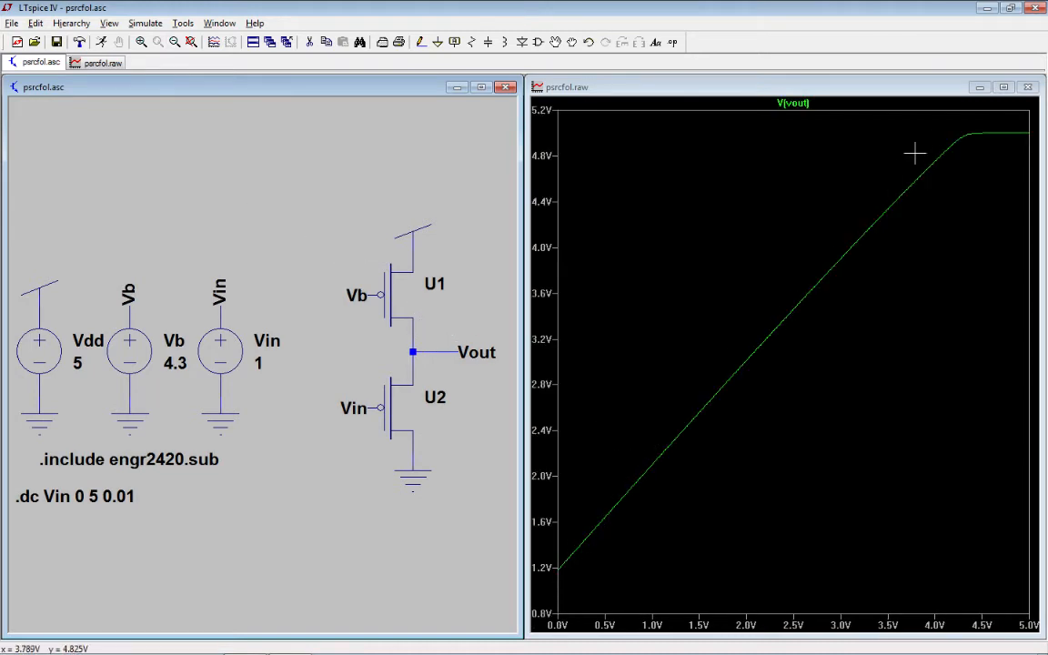
left_click(368, 406)
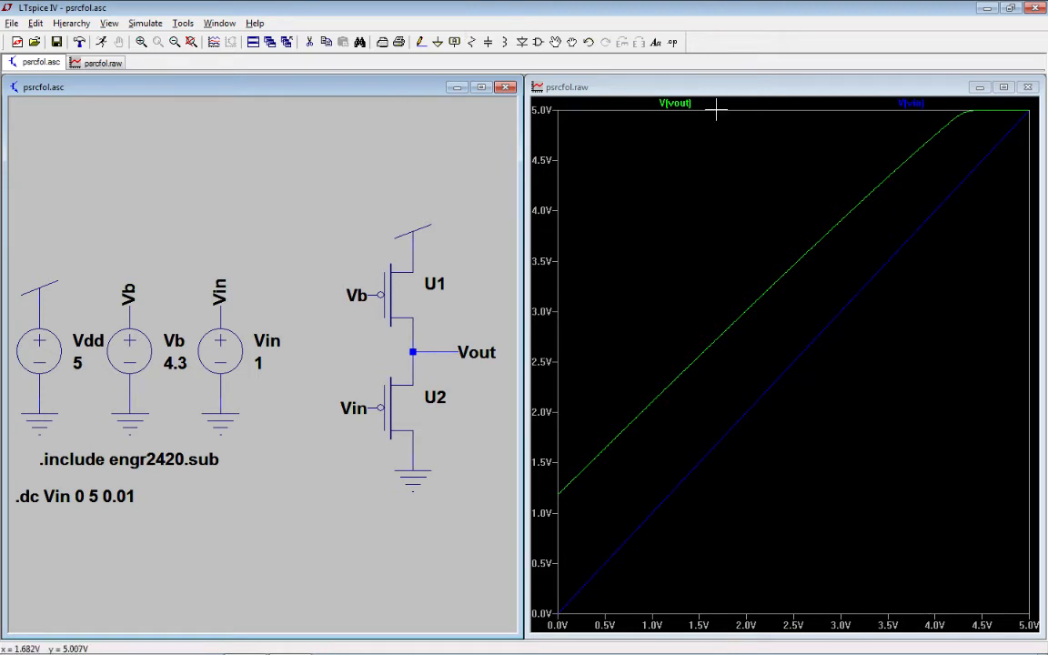
Close the waveform window, maximize the schematic and start a new blank schematic.
left_click(1032, 88)
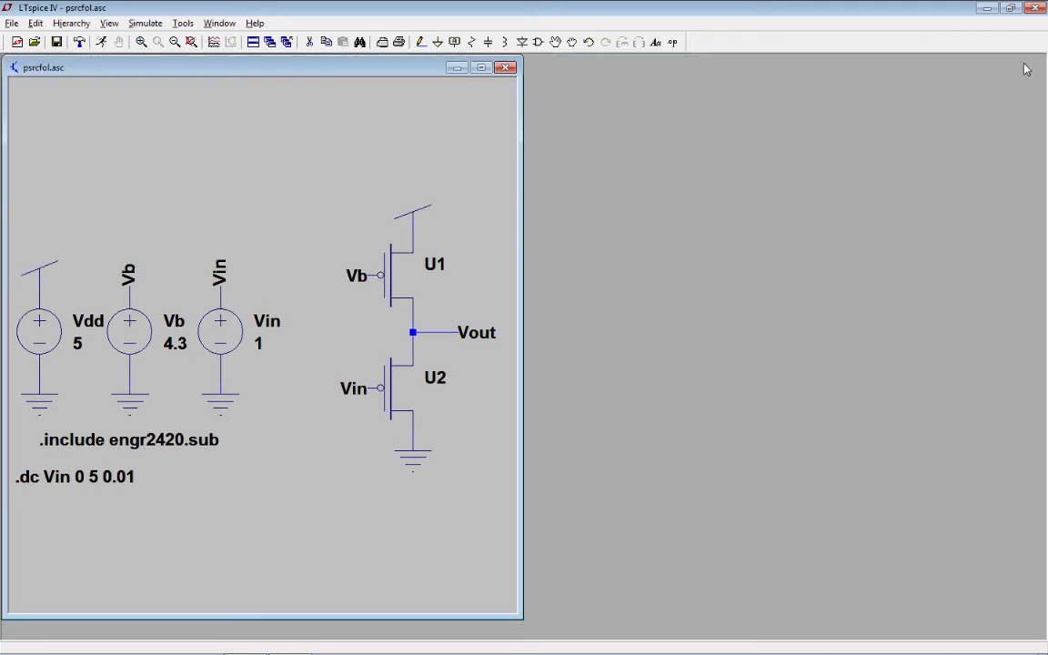
left_click(481, 70)
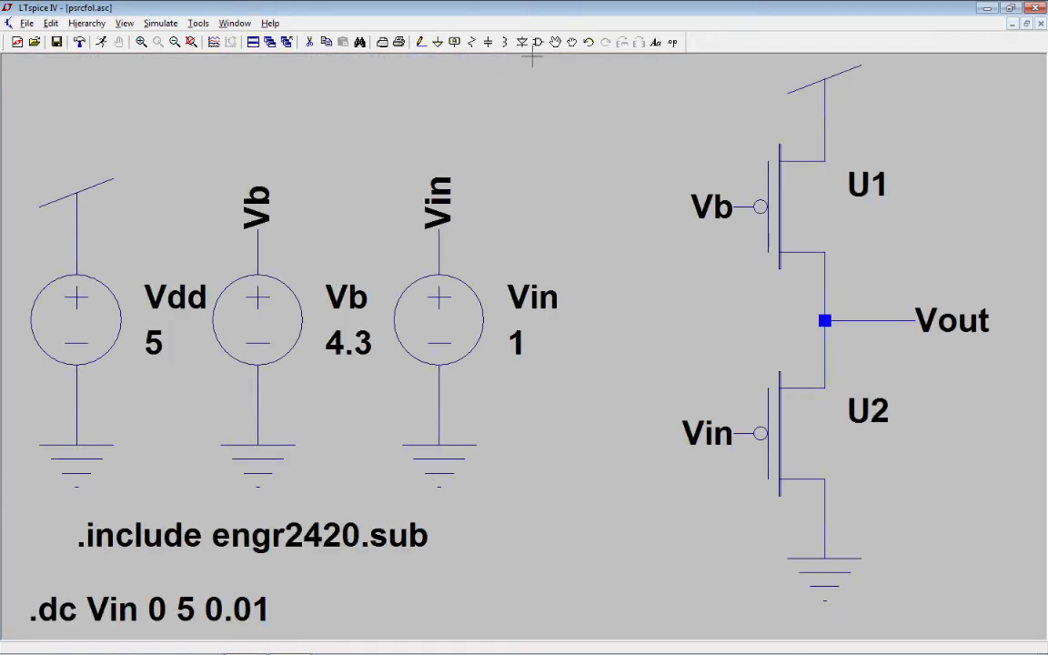
left_click(27, 23)
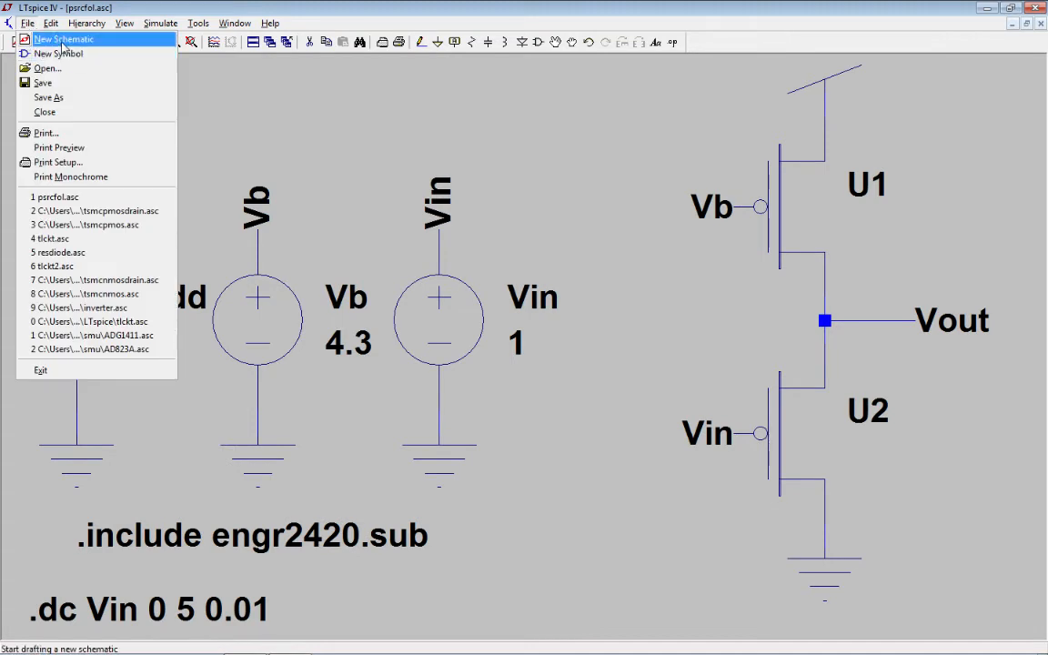
left_click(62, 43)
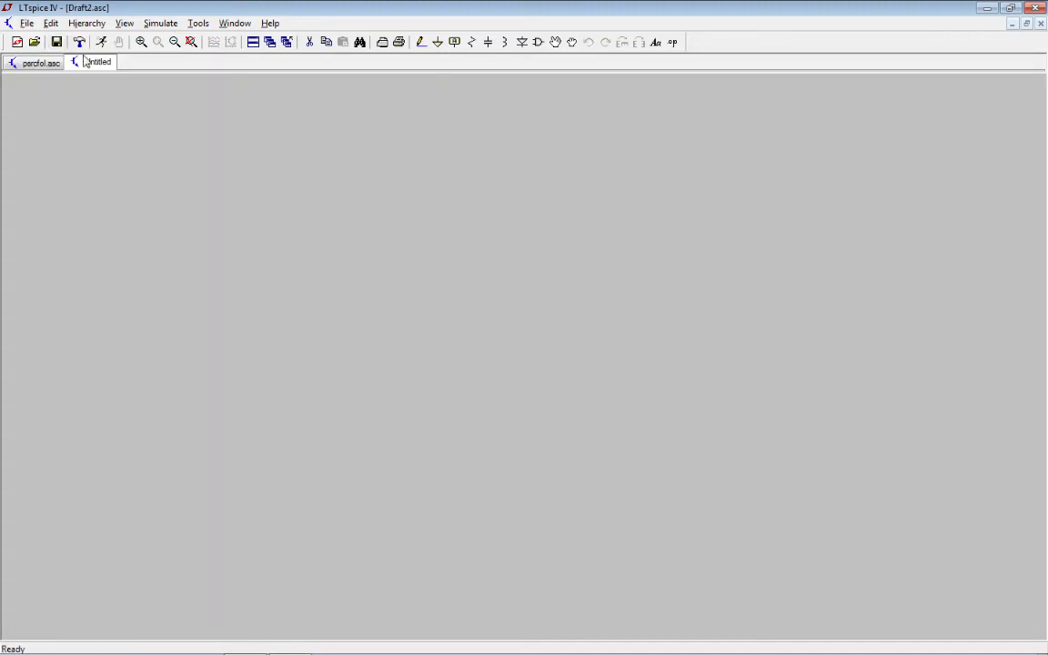
Place two pmos4 transistors from the cktsym library, one above the other, in the new schematic.
left_click(536, 42)
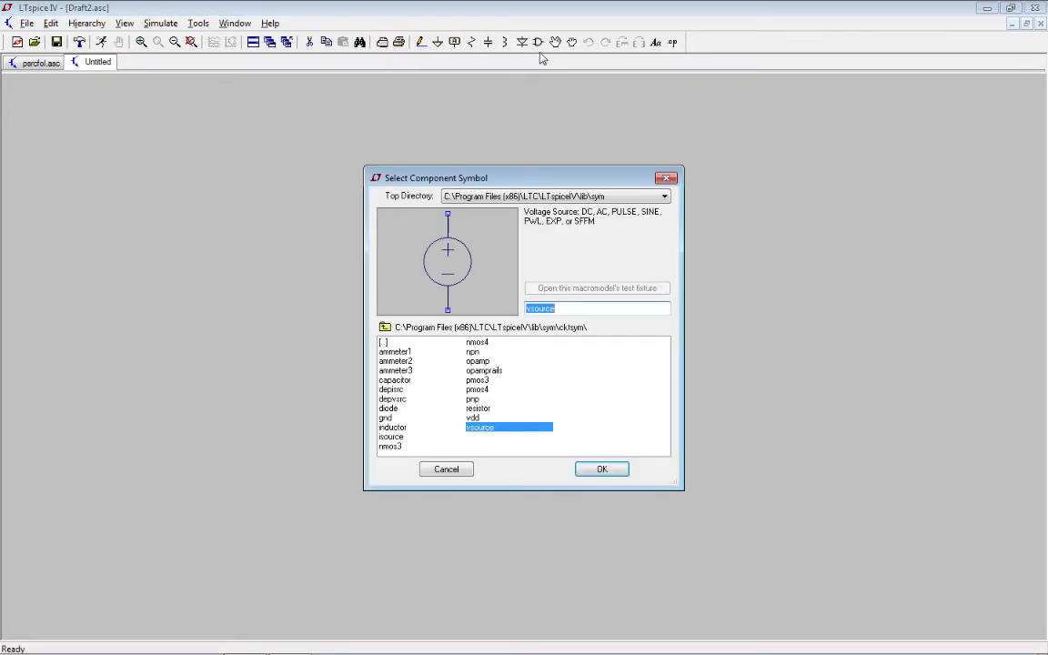
left_click(480, 390)
left_click(602, 469)
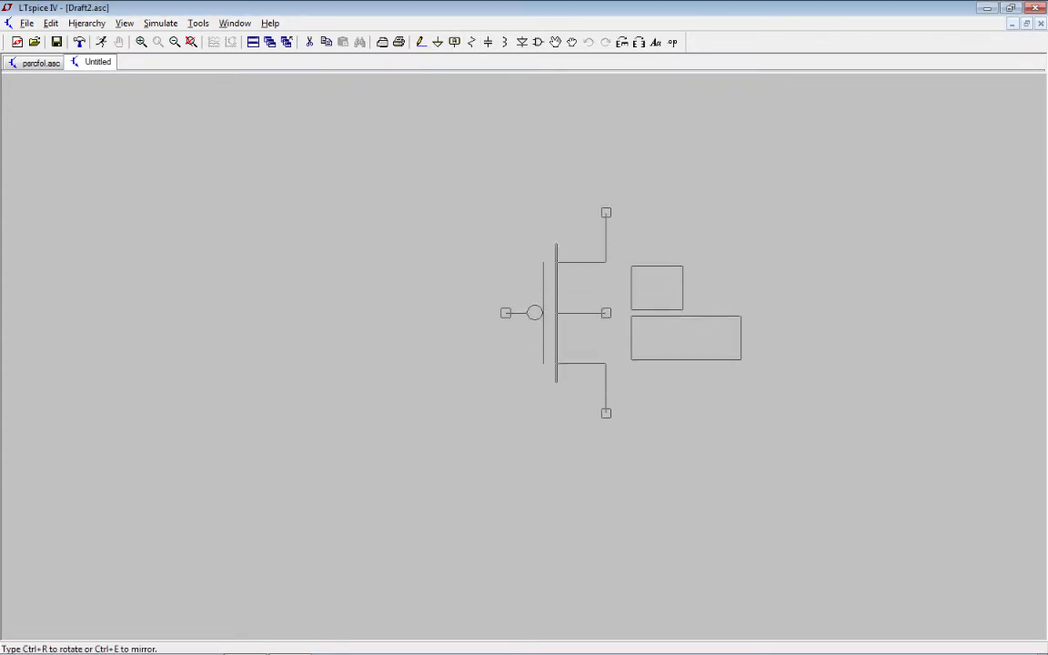
left_click(515, 309)
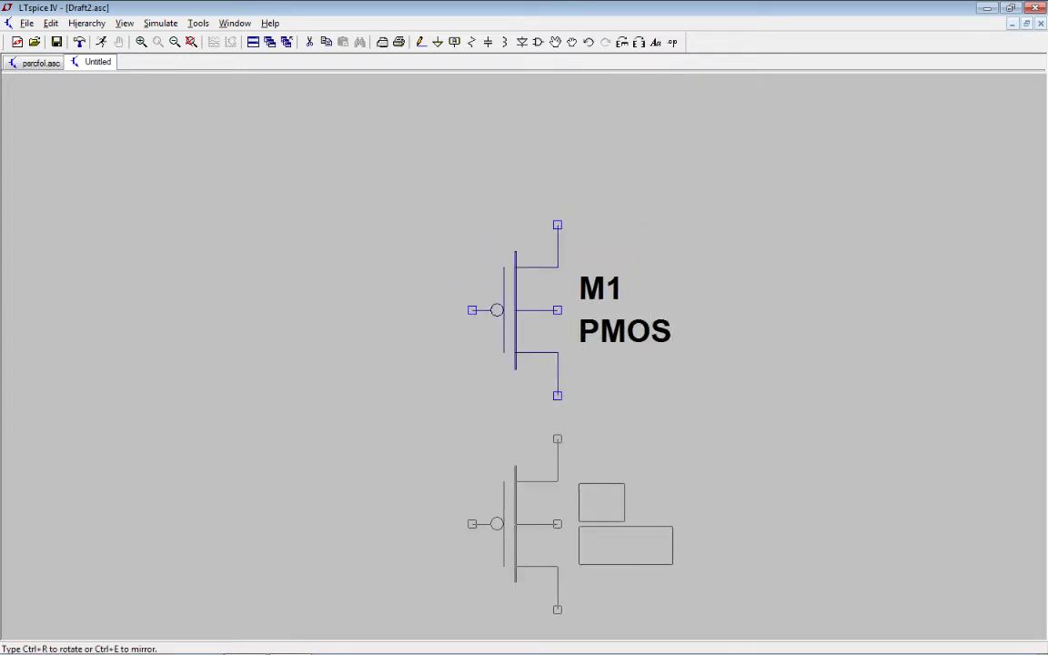
left_click(515, 504)
key("Escape")
scroll(597, 391, "down", 1)
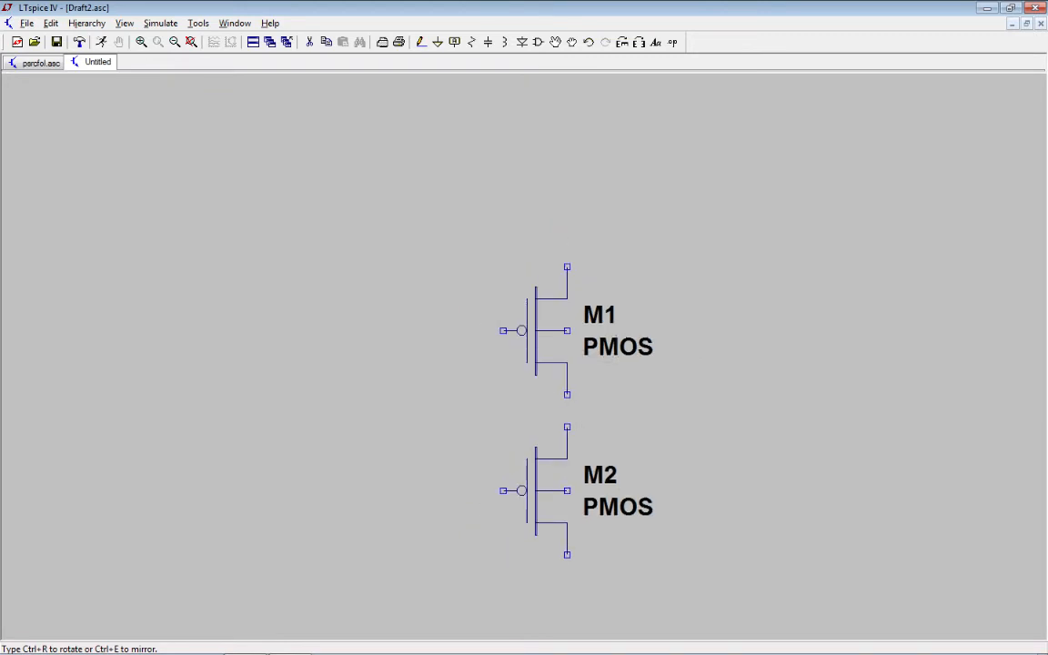
scroll(592, 387, "down", 1)
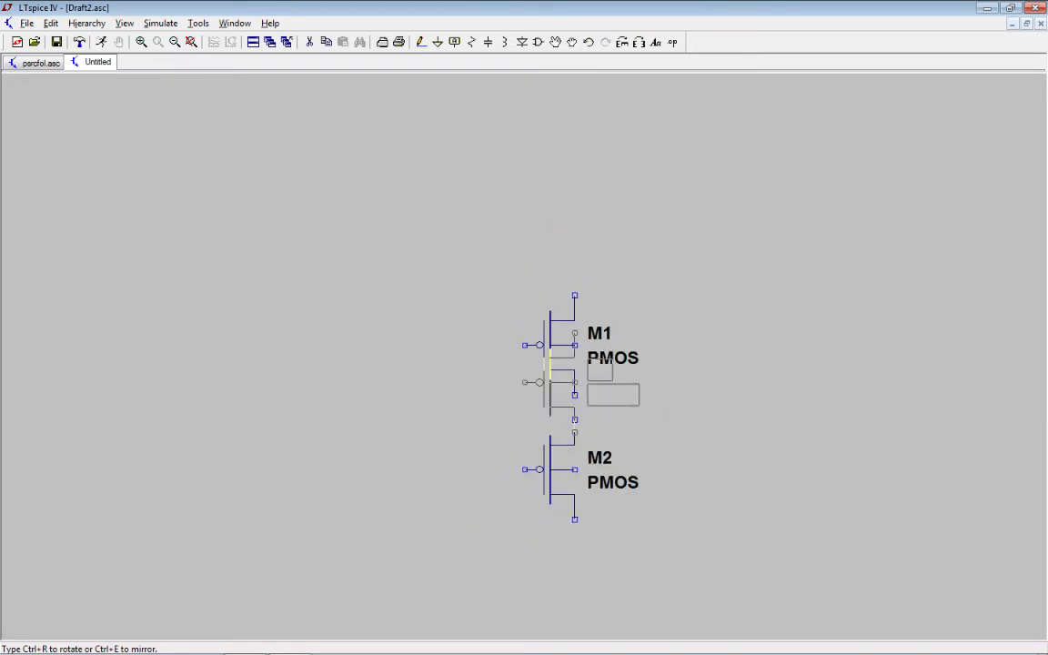
Set the model value of the upper transistor M1 to ALD1107.
right_click(596, 364)
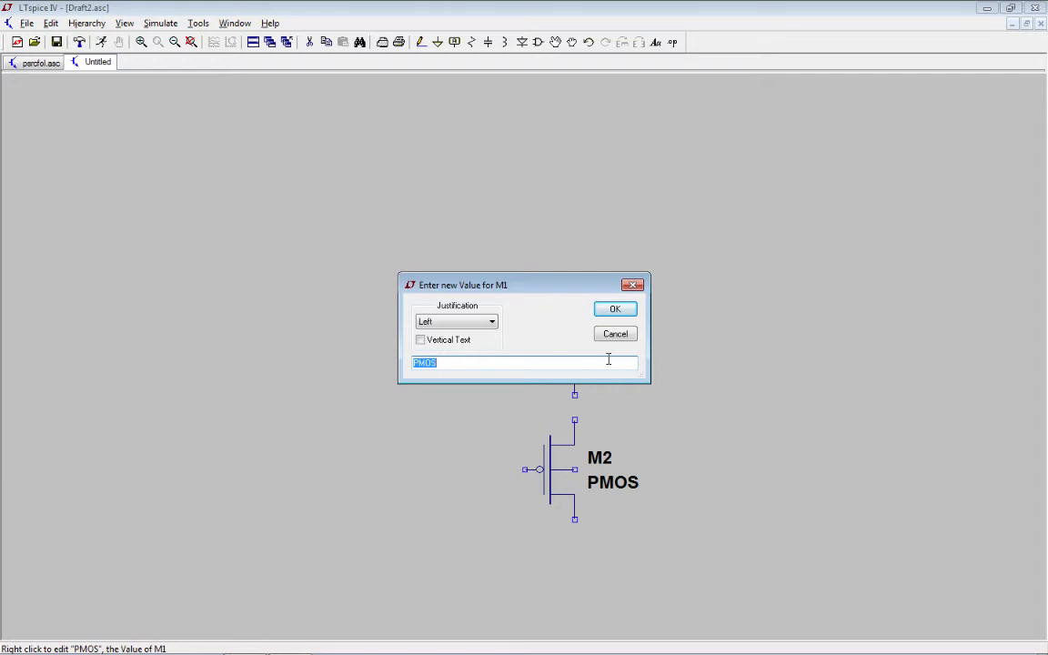
type("ALD1107")
key("Return")
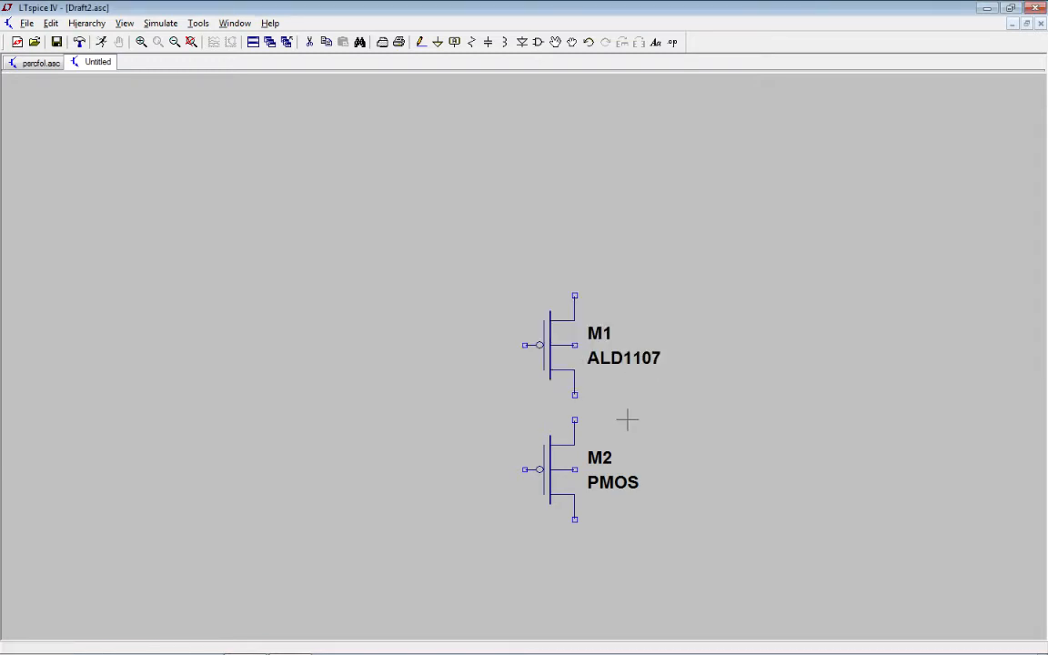
Set the model value of the lower transistor M2 to ALD1107.
right_click(607, 488)
type("A")
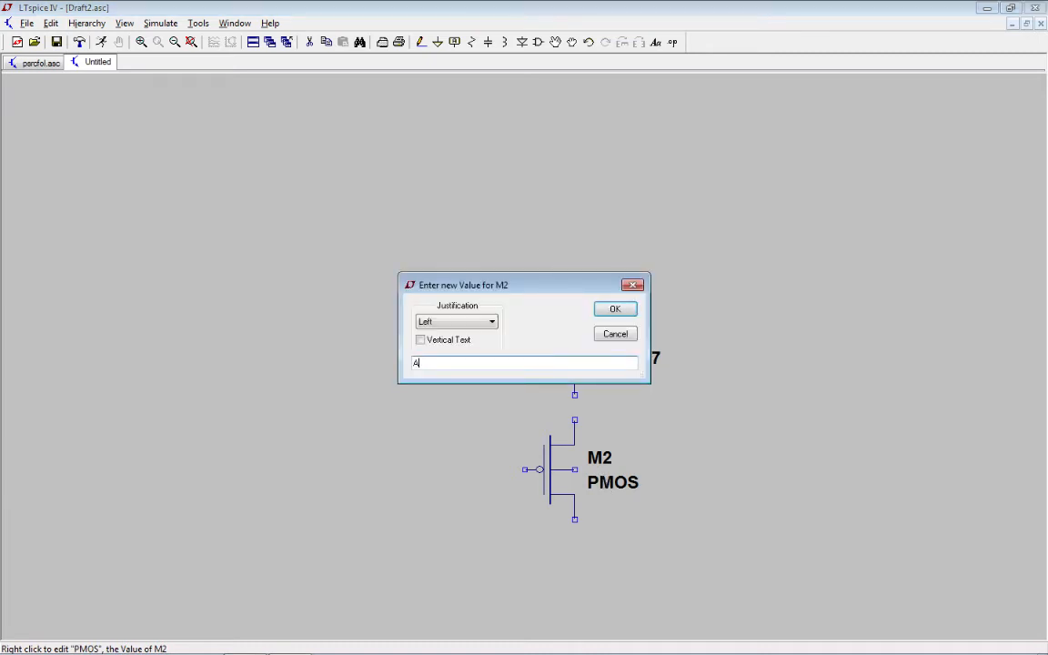
type("LD1107")
key("Return")
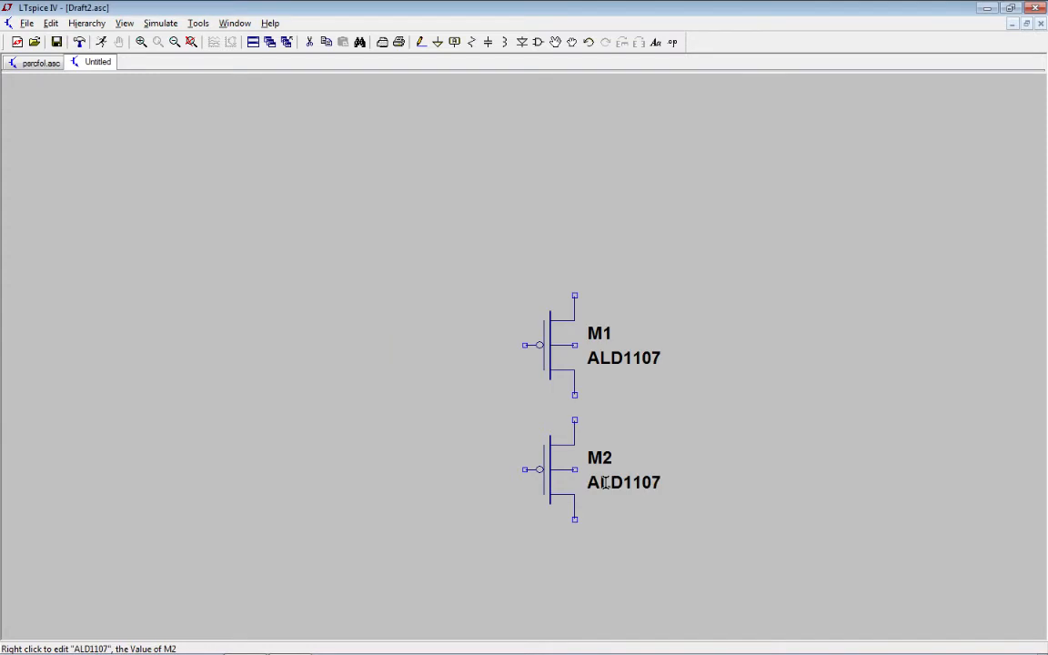
right_click(478, 269)
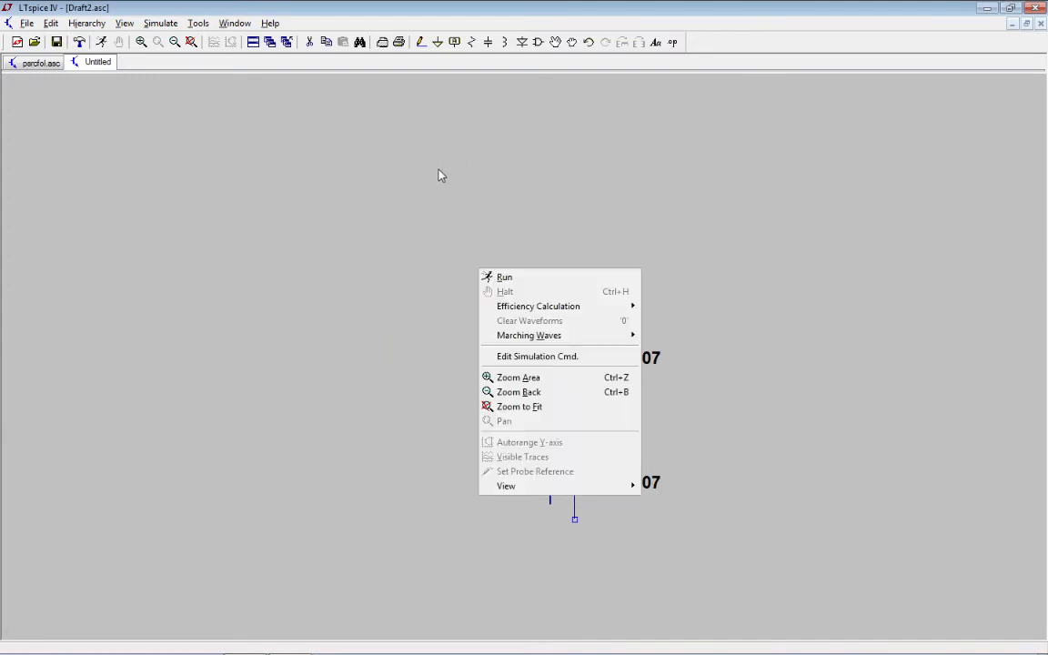
left_click(438, 169)
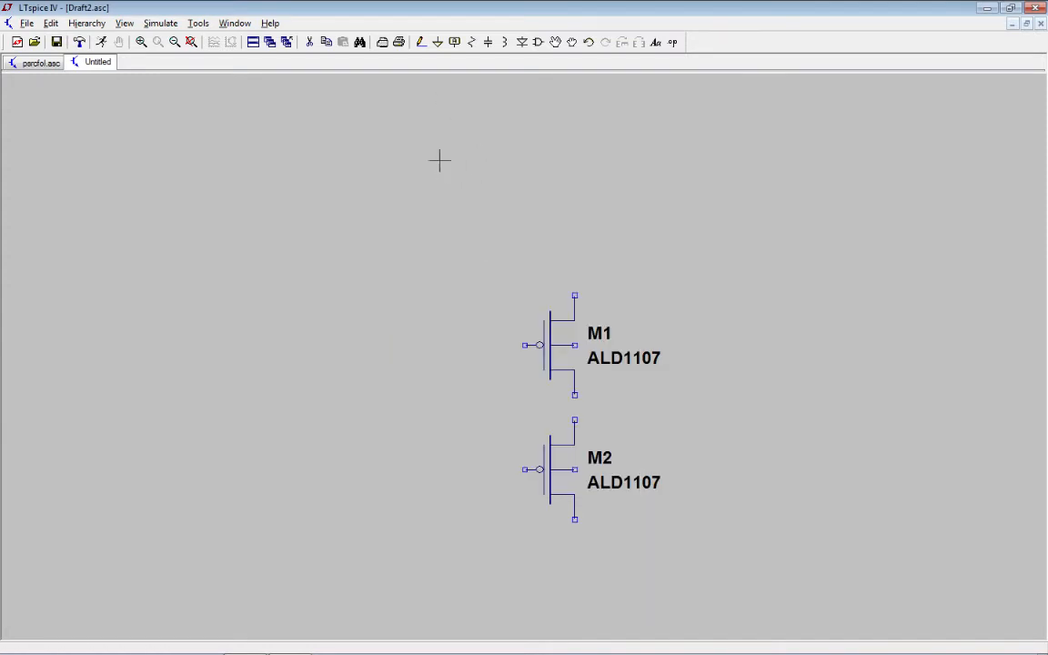
Add a net label named VDD on the upper terminal of M1.
left_click(455, 42)
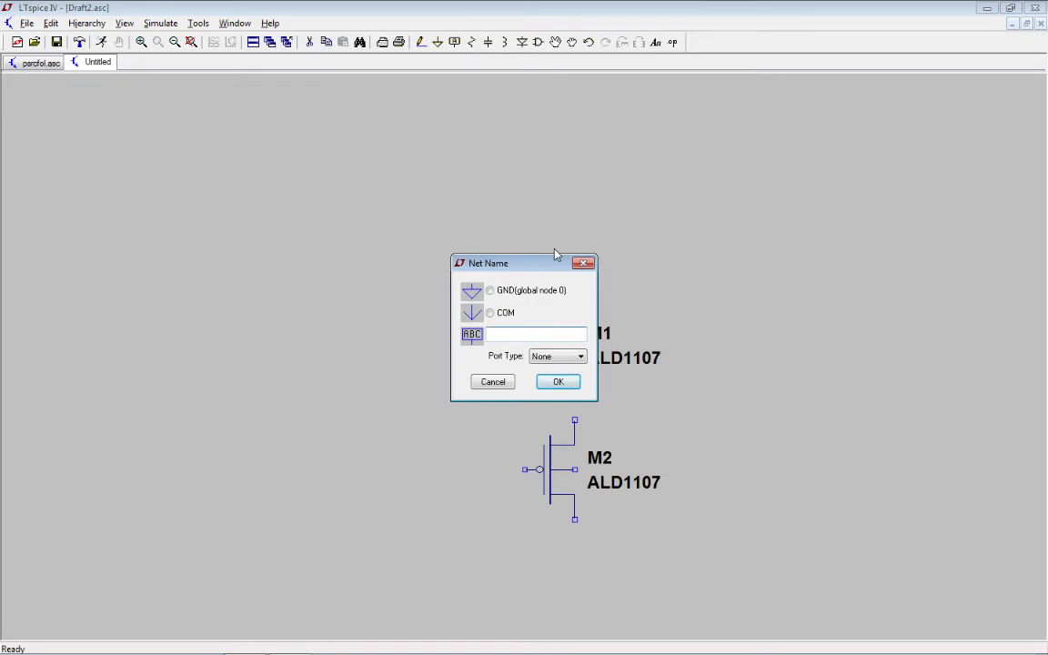
type("VDD")
key("Return")
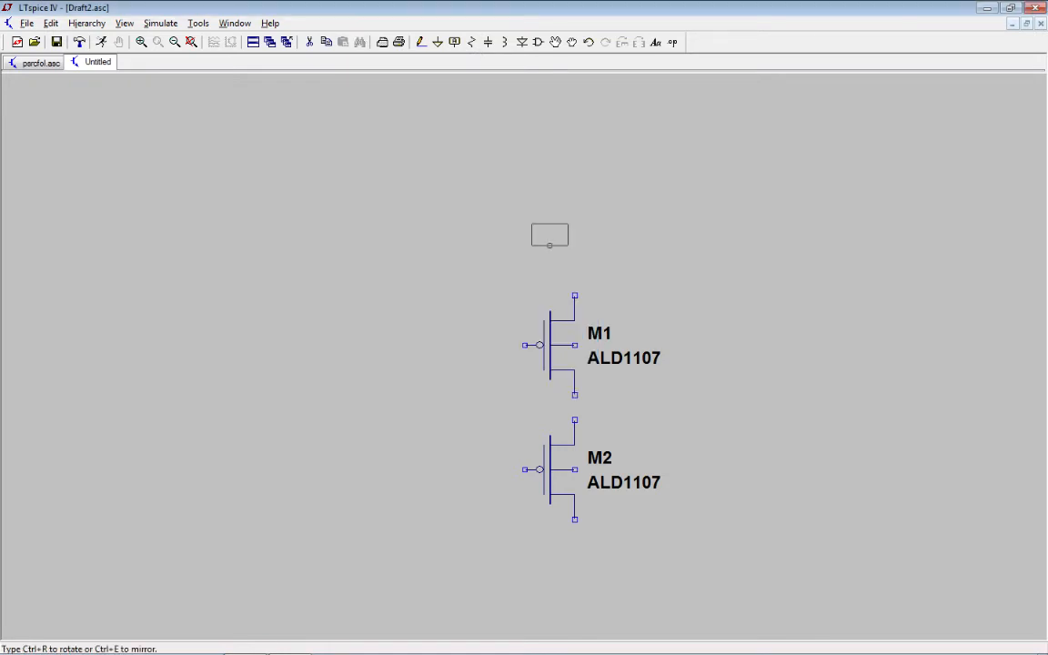
left_click(574, 296)
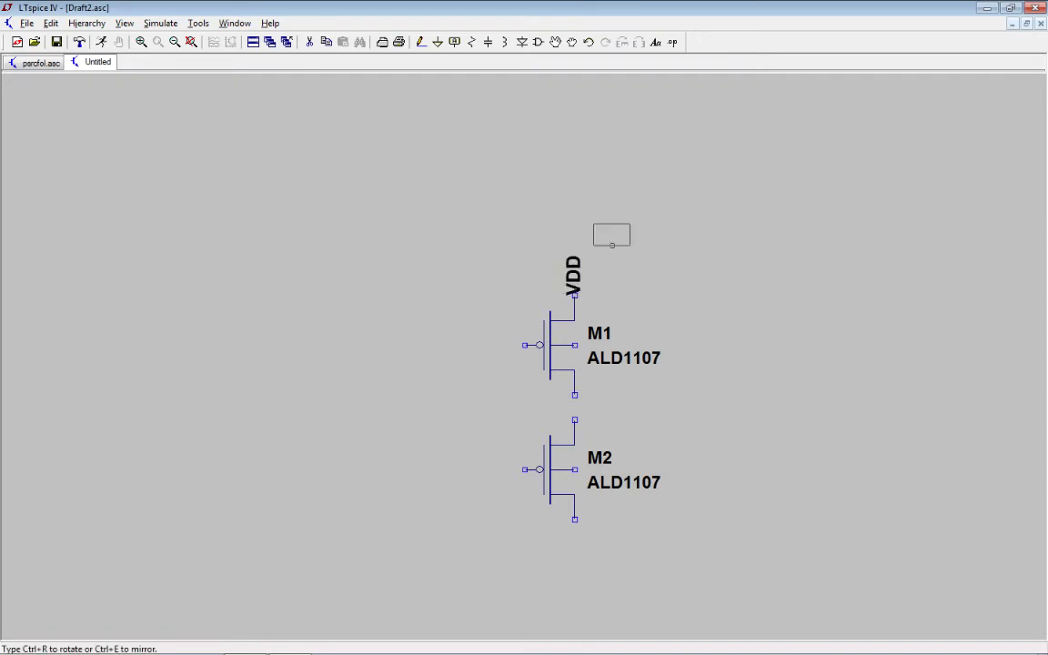
key("Escape")
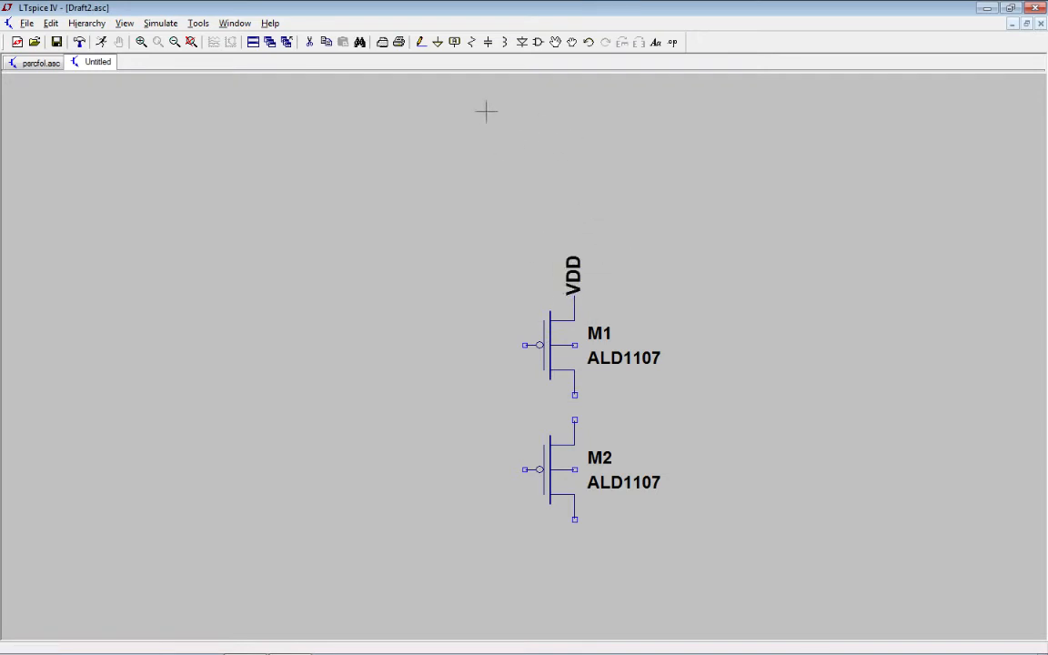
Wire M1's body terminal to its upper terminal at the VDD node.
left_click(420, 42)
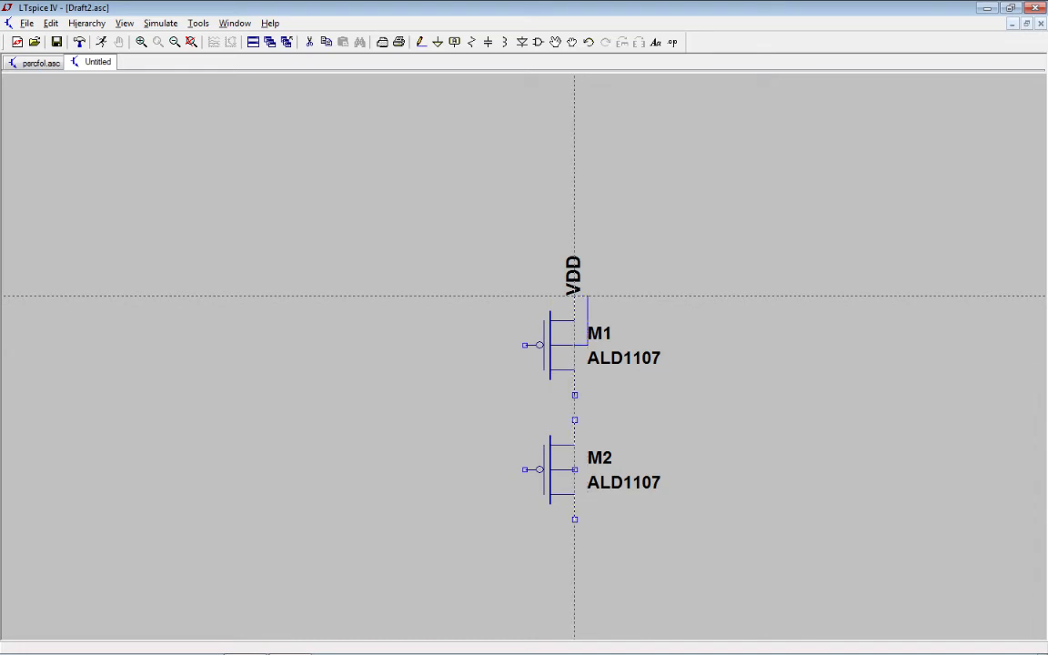
left_click(587, 295)
right_click(590, 300)
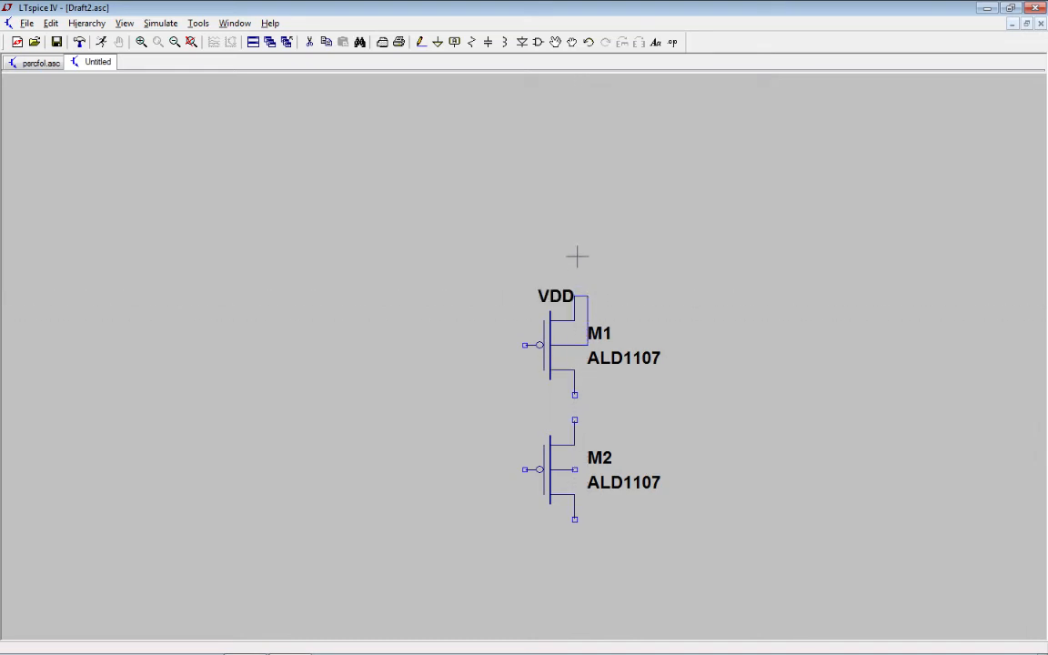
Move the VDD label to just above M1 and wire it to M1's upper terminal.
left_click(538, 42)
key("Escape")
left_click(555, 42)
left_click(549, 295)
left_click(574, 283)
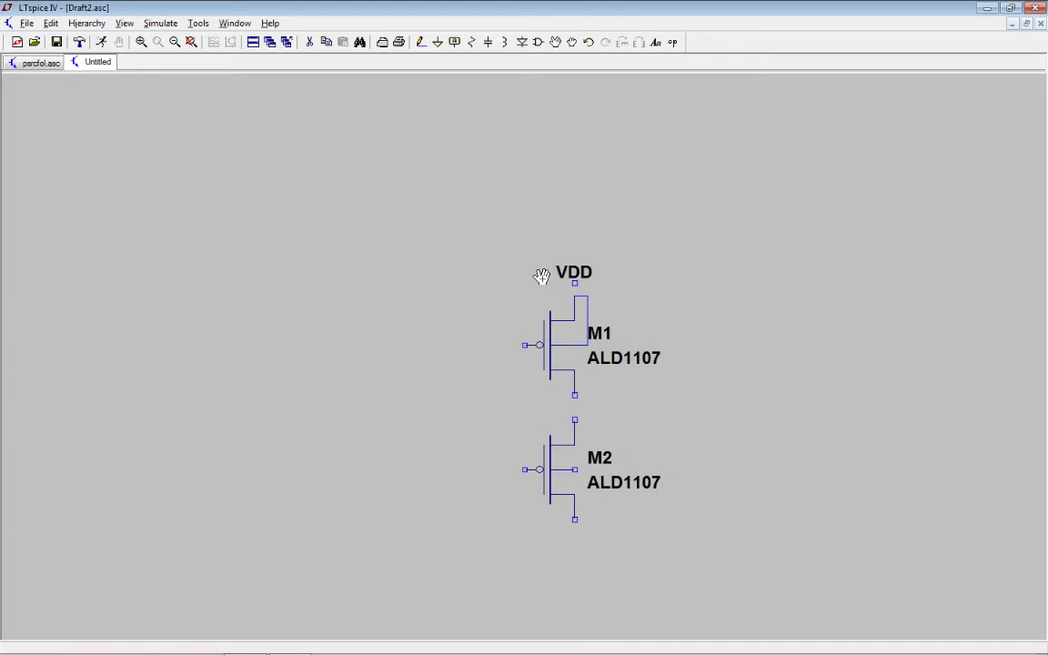
left_click(420, 42)
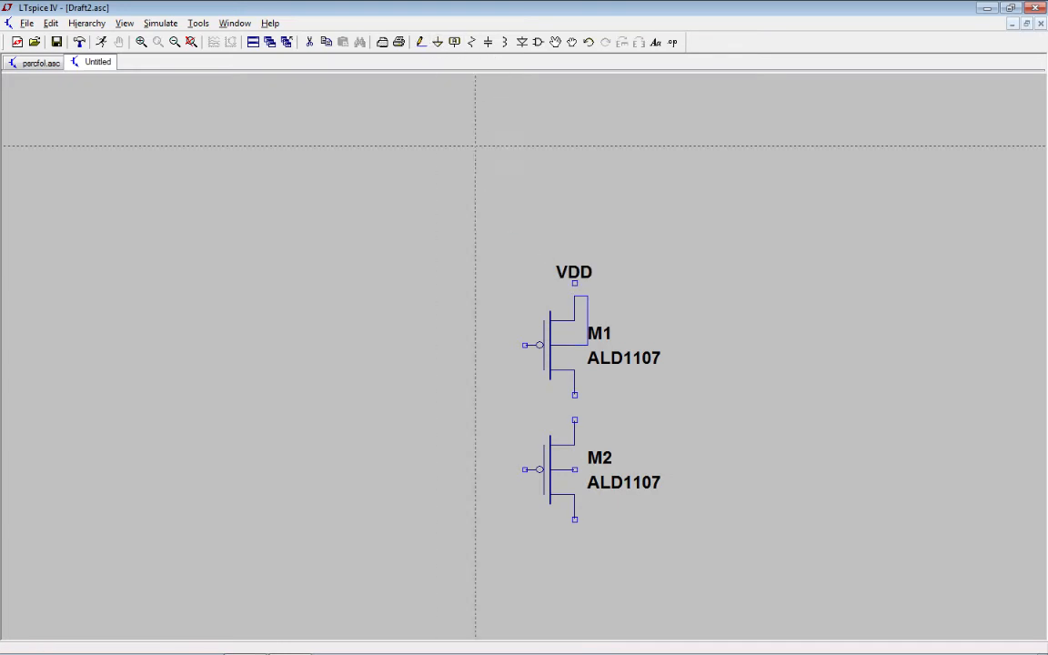
left_click(574, 296)
left_click(574, 283)
key("Escape")
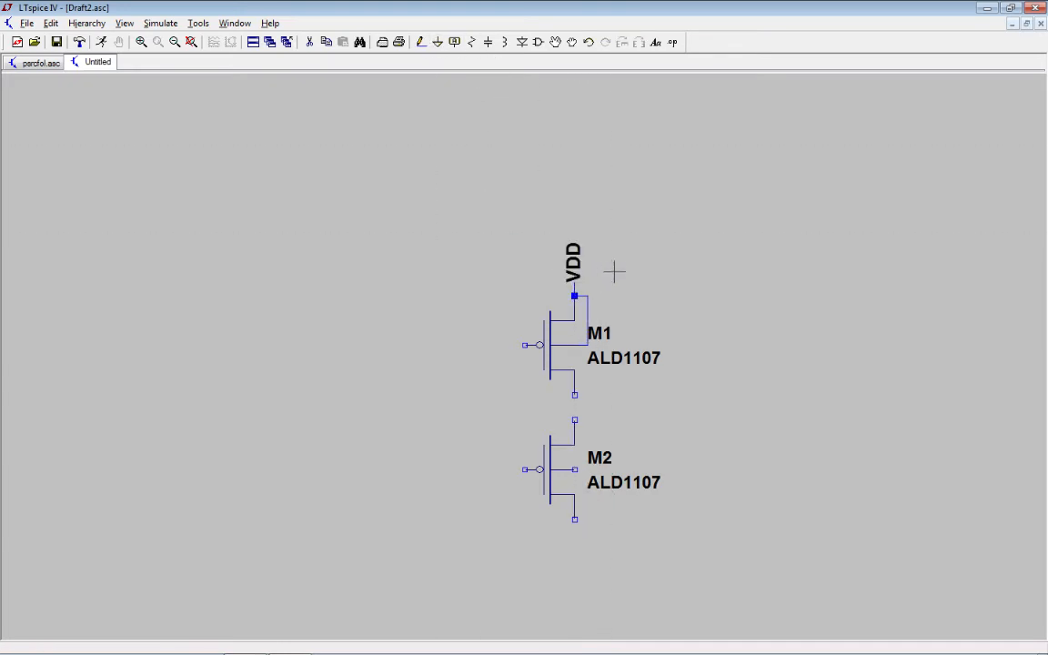
Wire M2's body terminal up to M1's body connection.
right_click(643, 243)
right_click(619, 205)
right_click(626, 207)
left_click(420, 43)
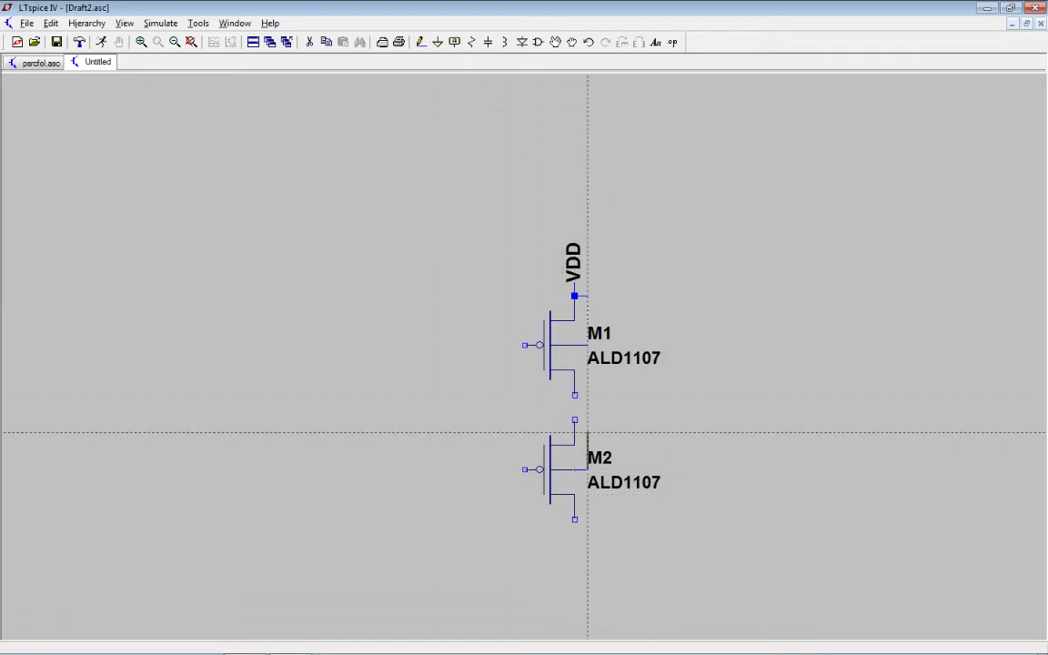
right_click(588, 345)
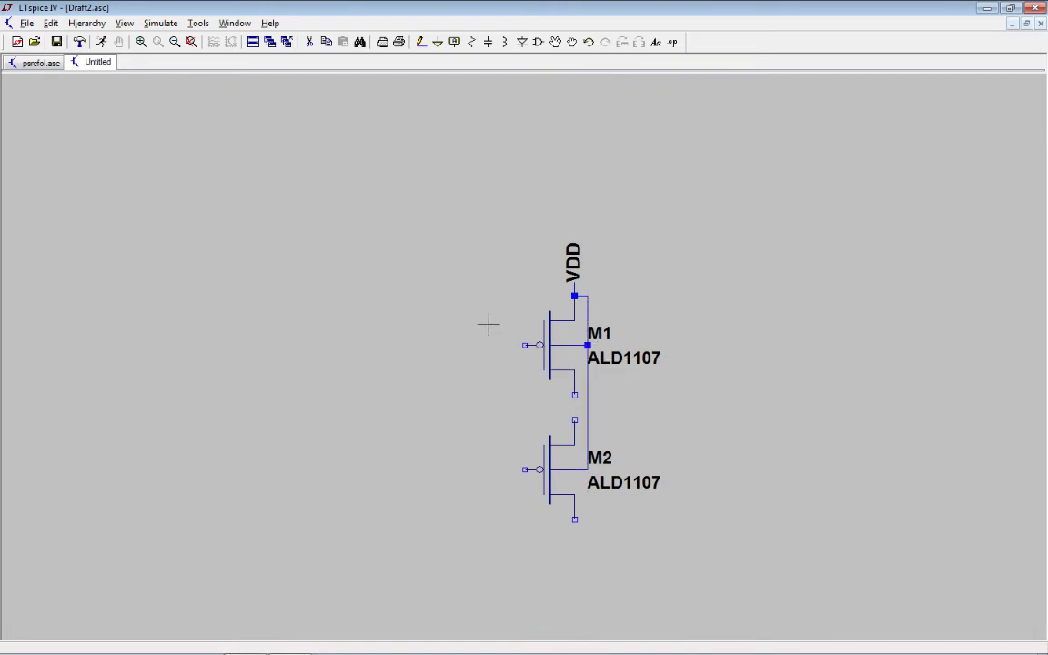
Connect M1's lower terminal to M2's upper terminal and draw a short output wire to the right from their junction.
left_click(420, 43)
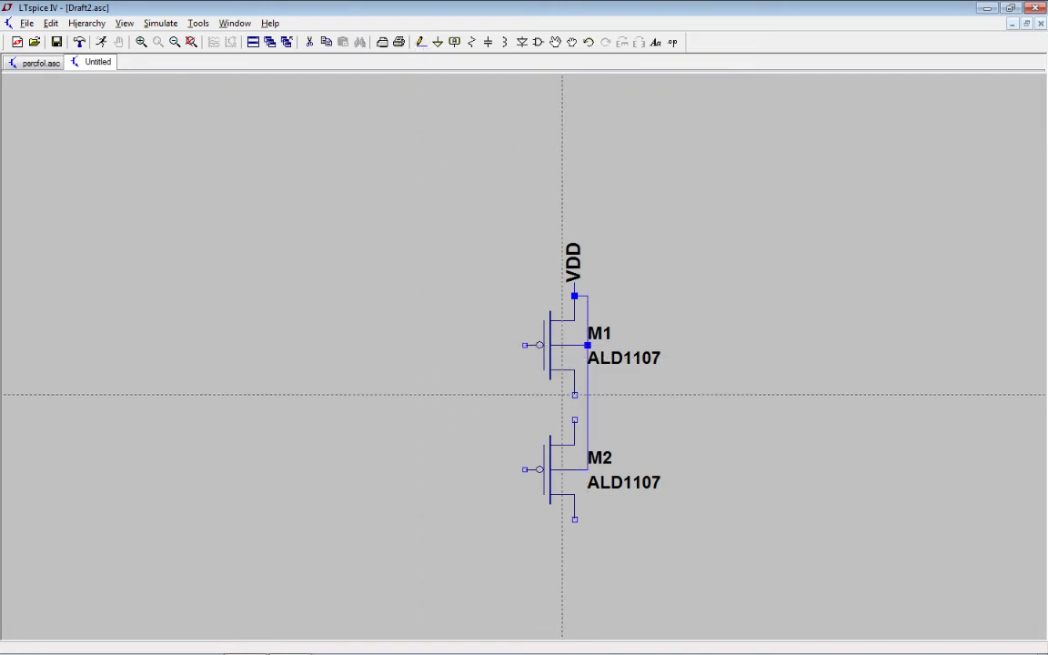
left_click(574, 394)
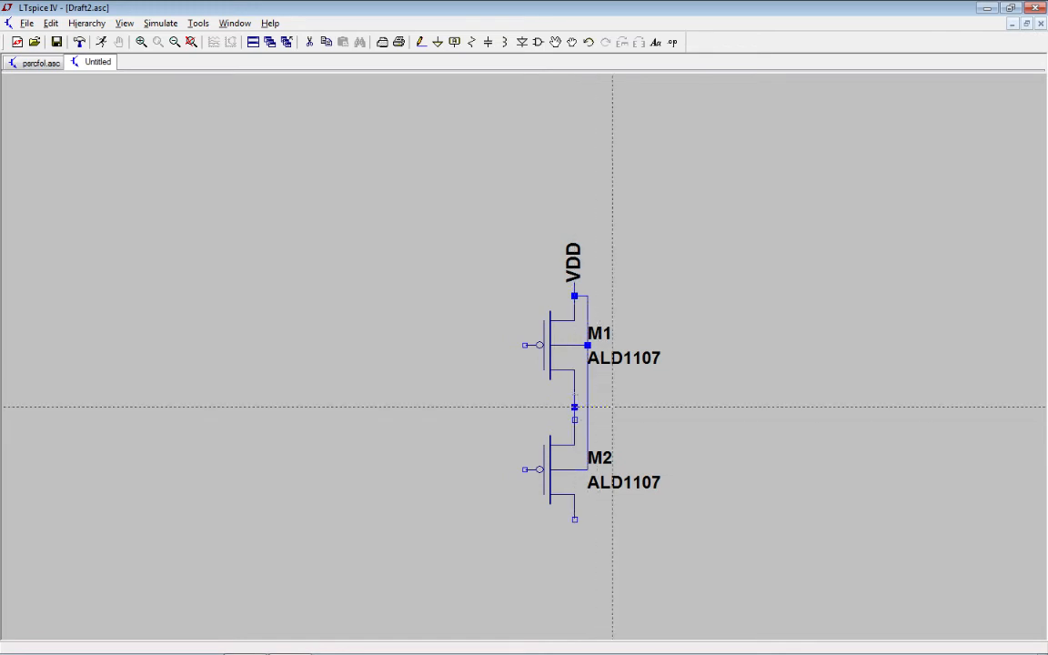
left_click(612, 406)
key("Escape")
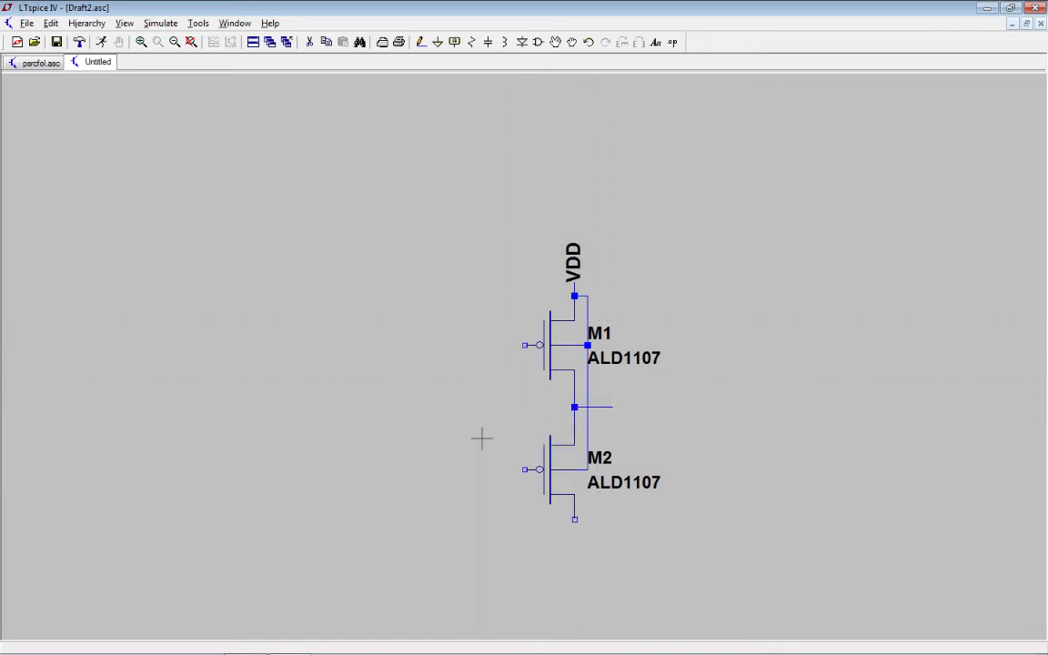
Extend M2's lower terminal with a short wire and place a ground symbol at its end.
left_click(420, 41)
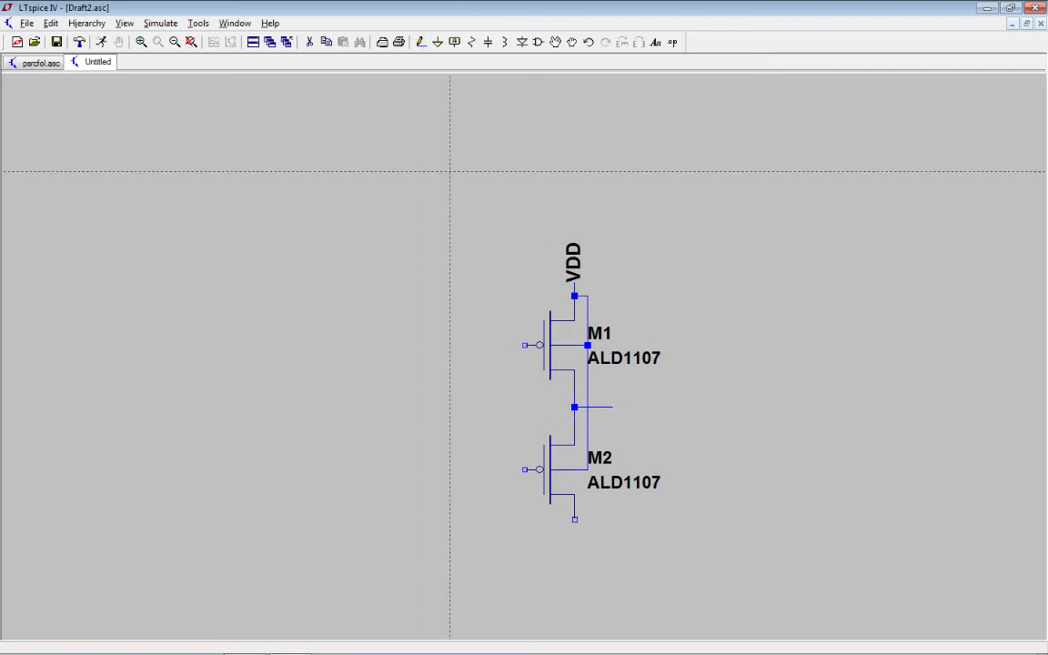
left_click(574, 519)
left_click(574, 533)
key("Escape")
left_click(437, 42)
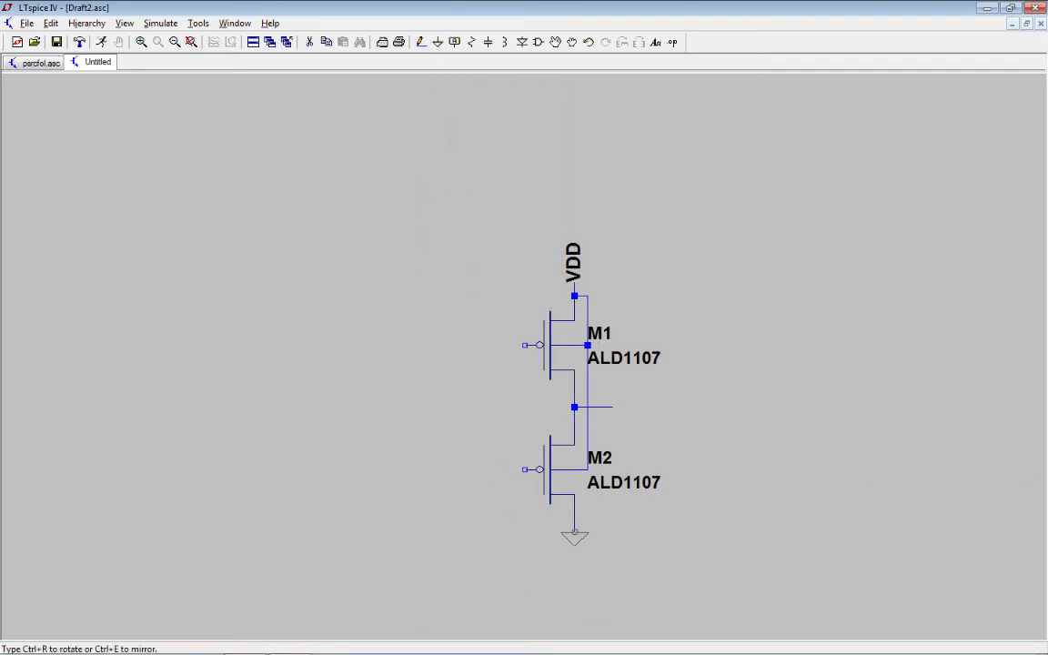
left_click(574, 534)
right_click(674, 425)
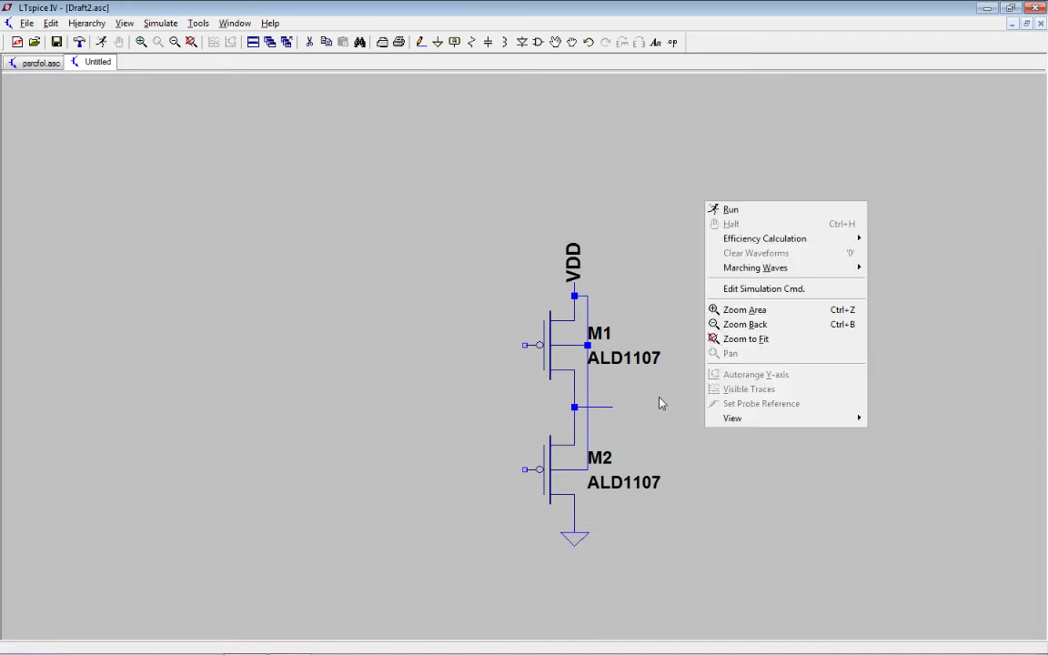
left_click(620, 218)
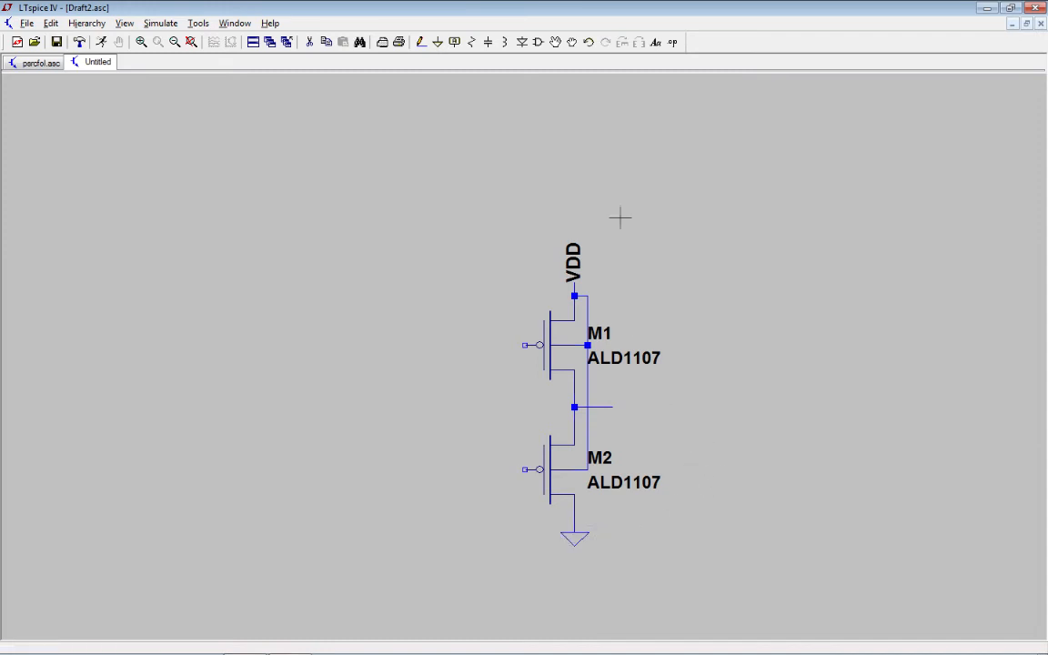
Add a net label named Vout at the end of the output wire between M1 and M2.
left_click(454, 42)
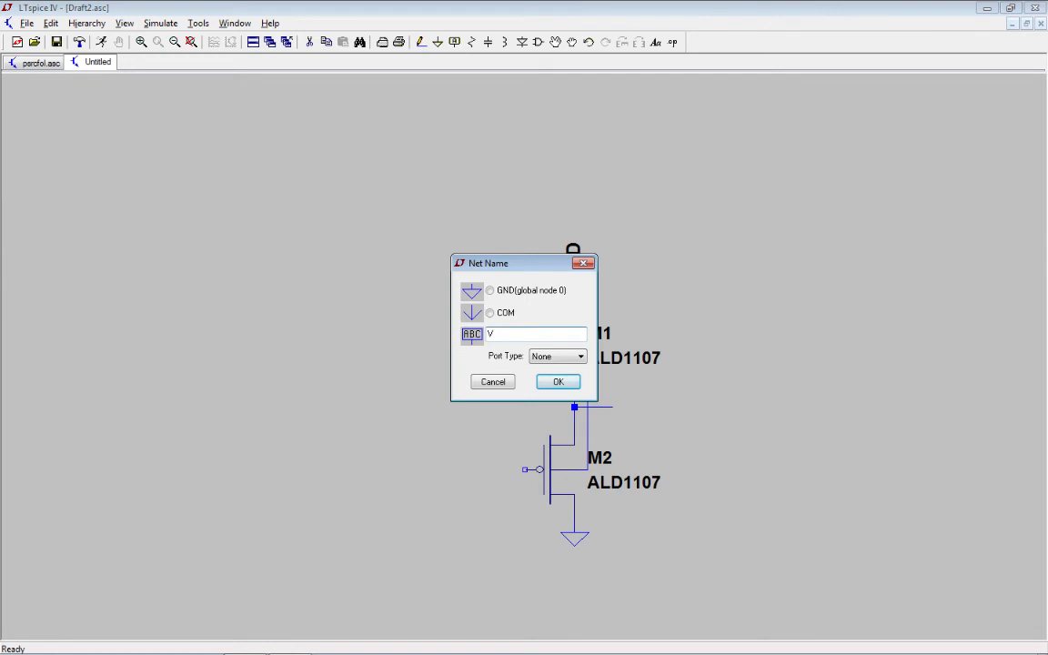
type("VDD")
key("Return")
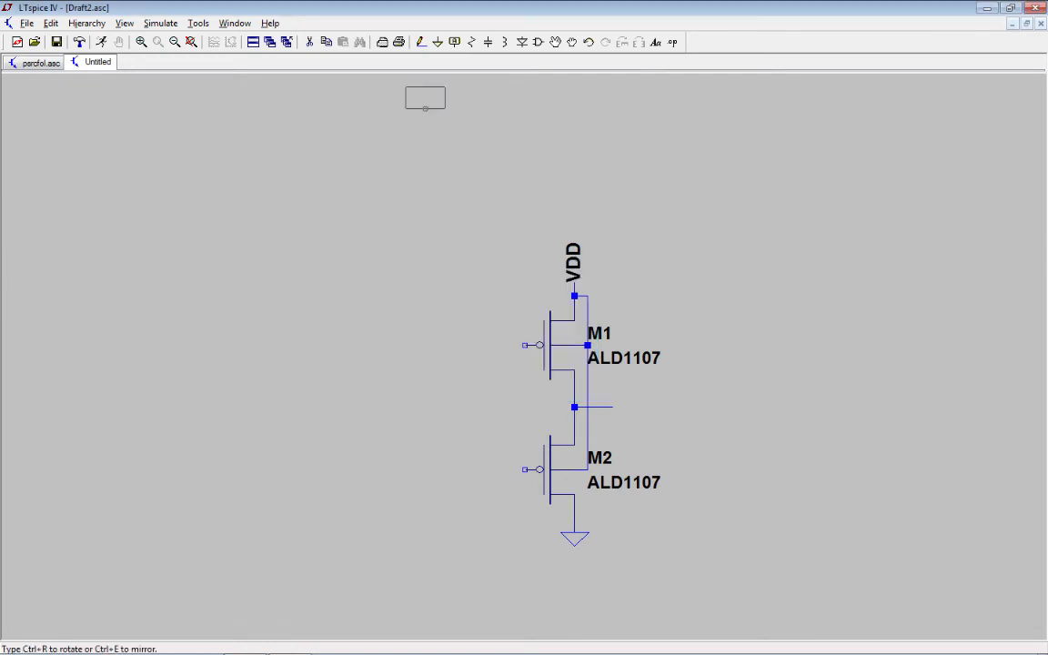
left_click(612, 407)
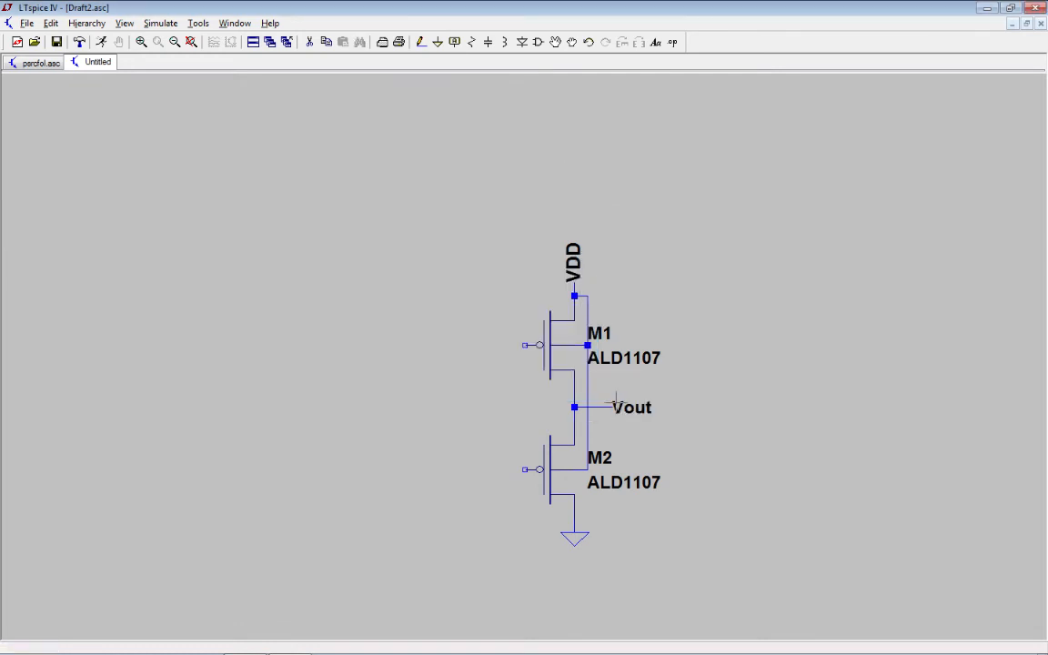
key("Escape")
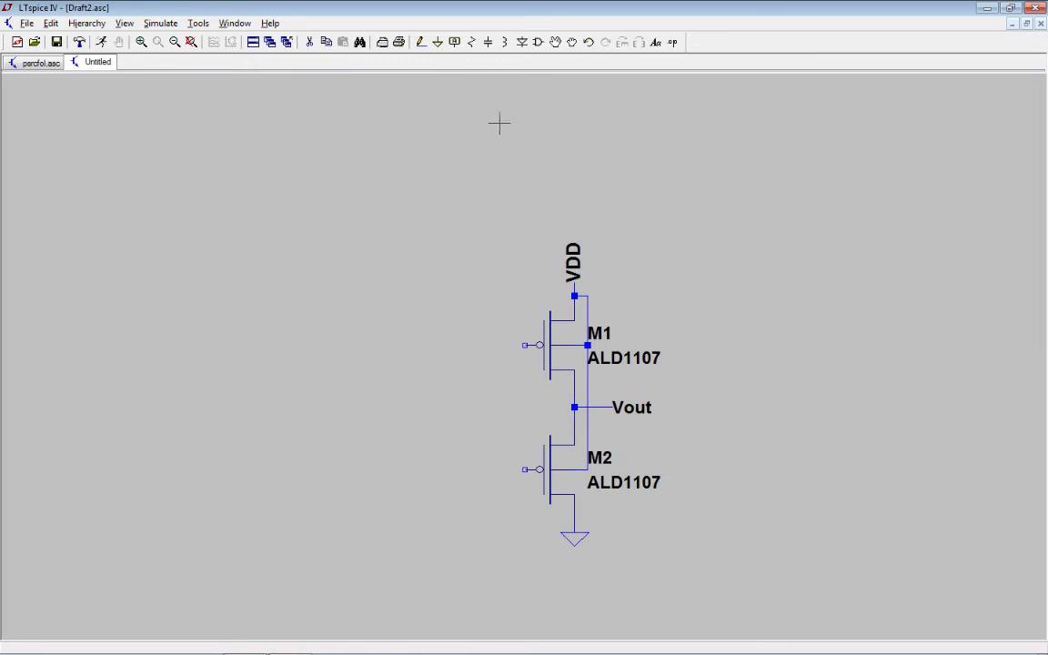
Label the gate of M1 as Vb and the gate of M2 as Vin.
left_click(453, 43)
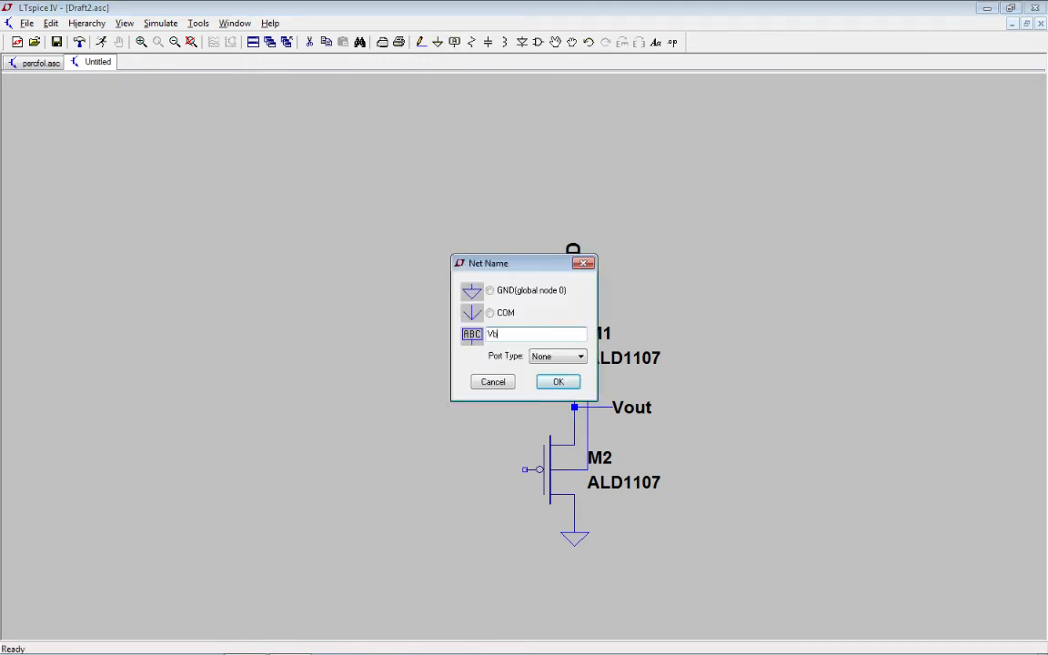
key("Return")
left_click(525, 345)
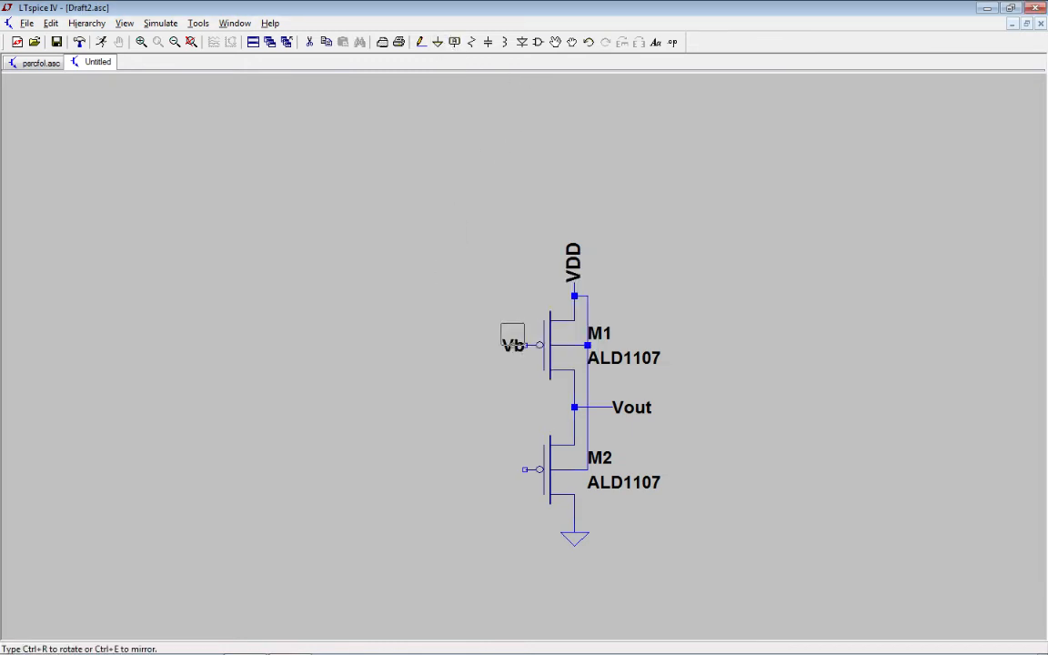
left_click(453, 43)
type("Vin")
key("Return")
left_click(524, 469)
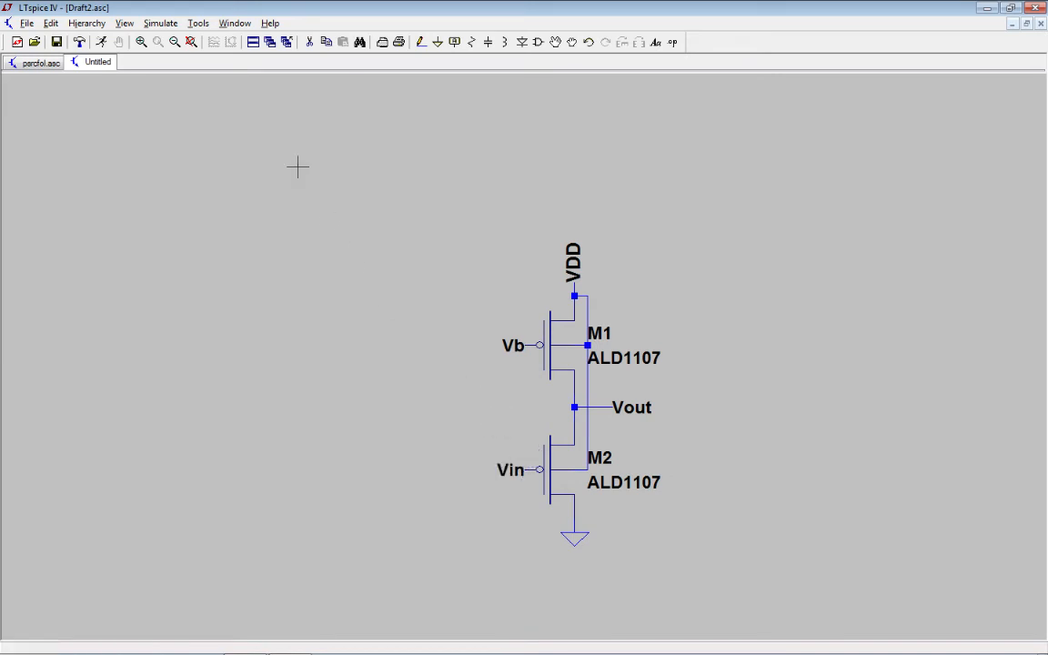
Place a vsource voltage source from the cktsym library to the far left of the transistors.
scroll(289, 154, "up", 2)
scroll(189, 393, "down", 2)
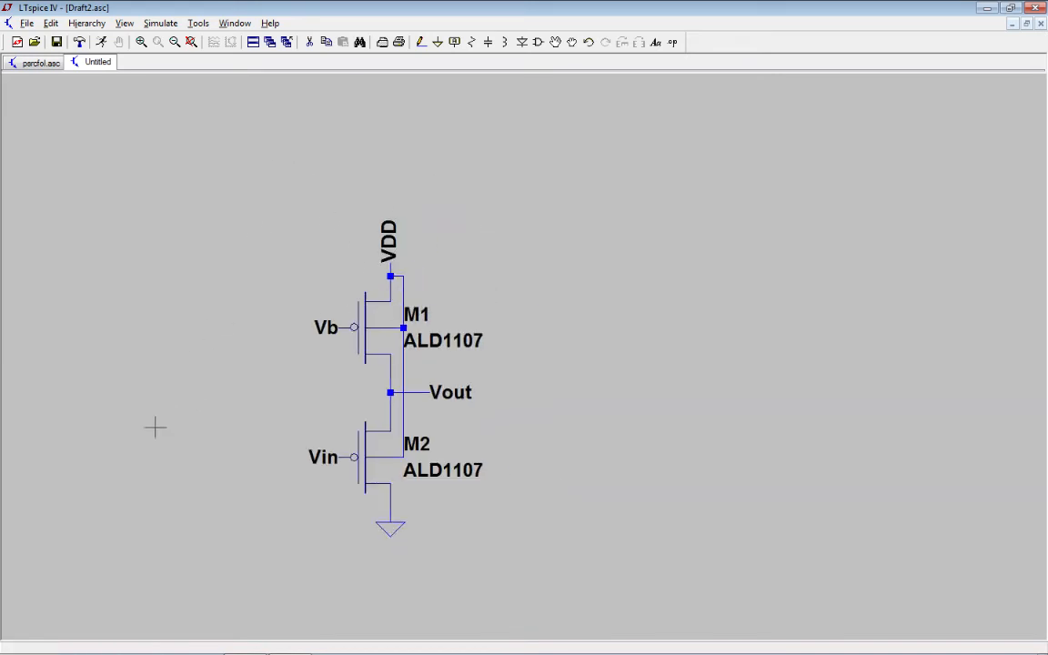
scroll(681, 420, "down", 3)
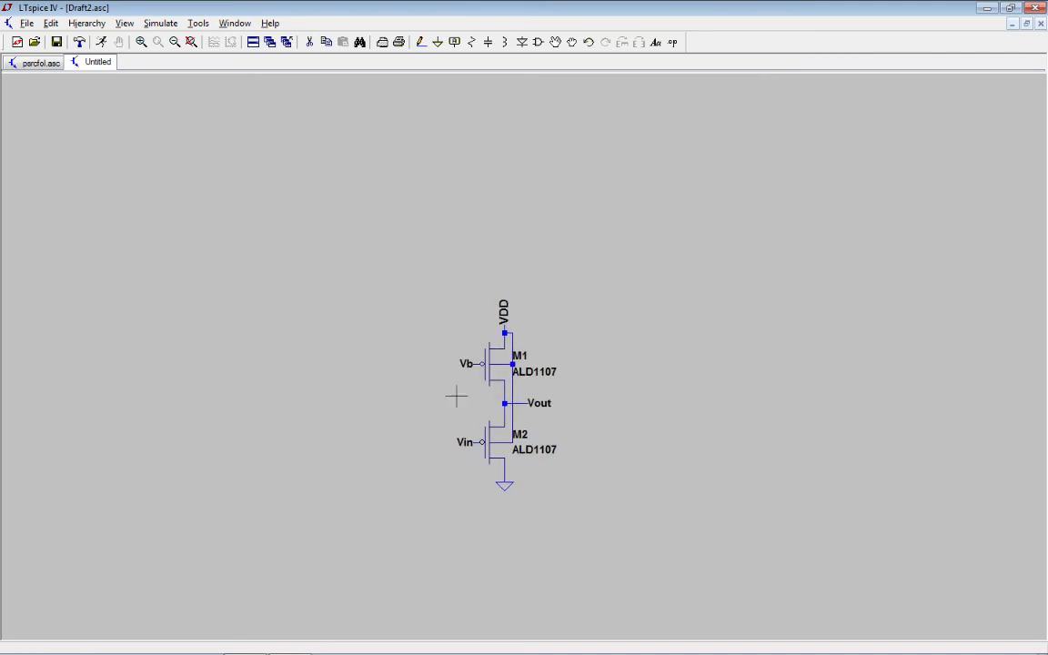
scroll(426, 398, "up", 1)
scroll(426, 397, "up", 2)
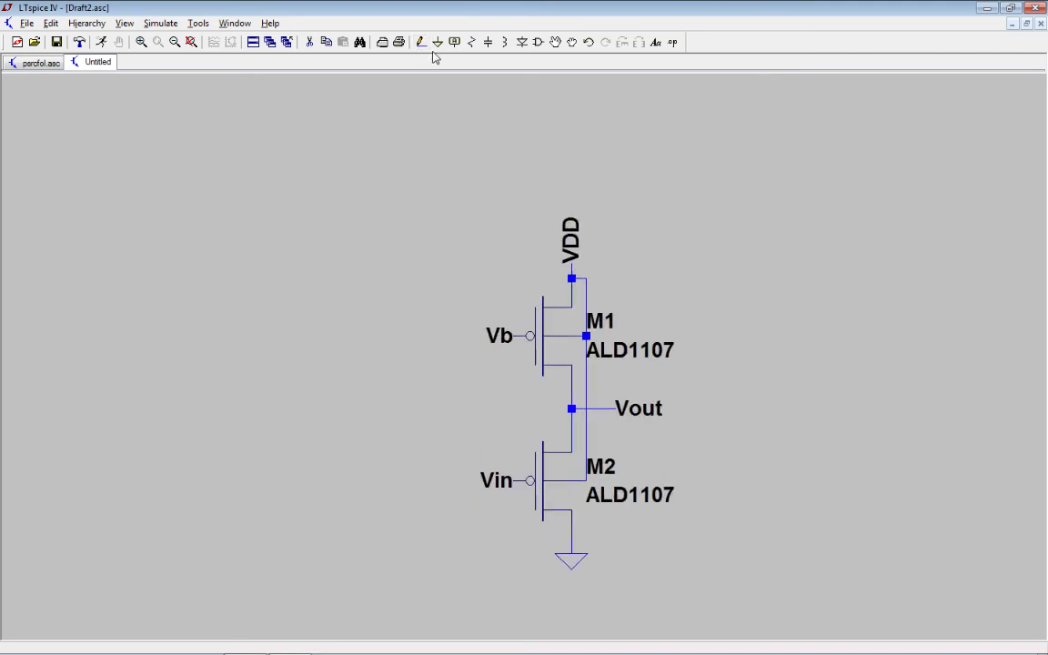
left_click(539, 43)
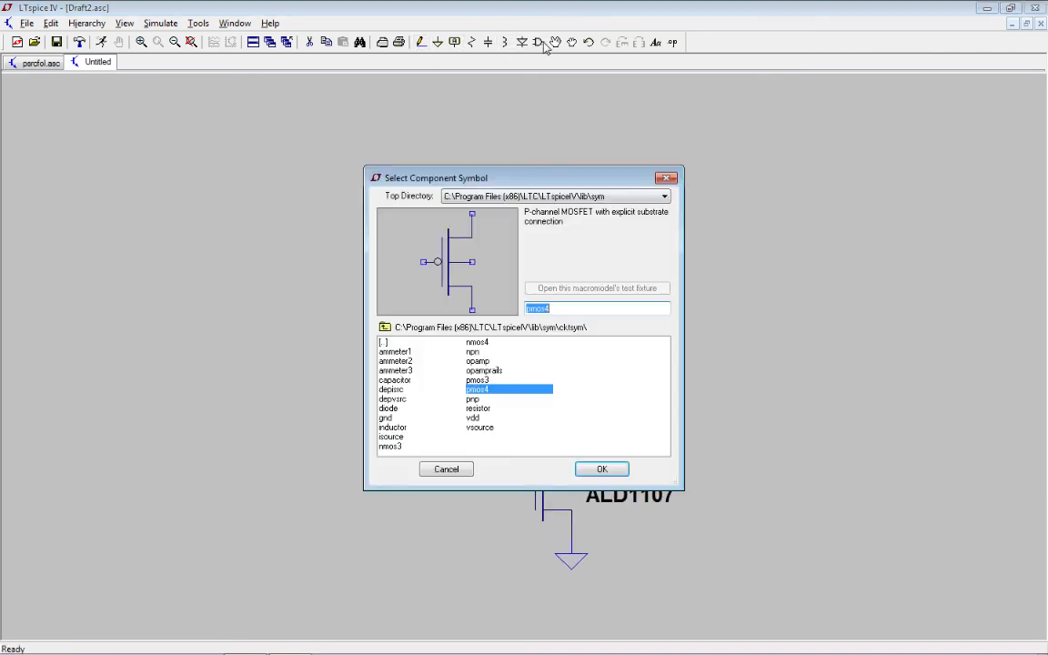
left_click(479, 429)
left_click(593, 470)
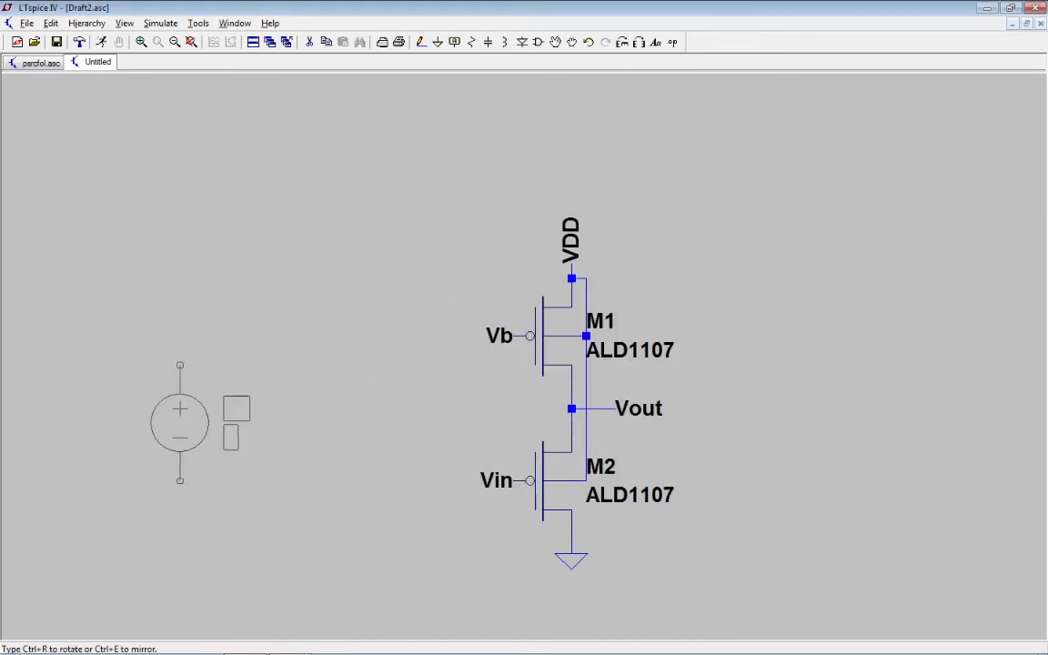
left_click(92, 393)
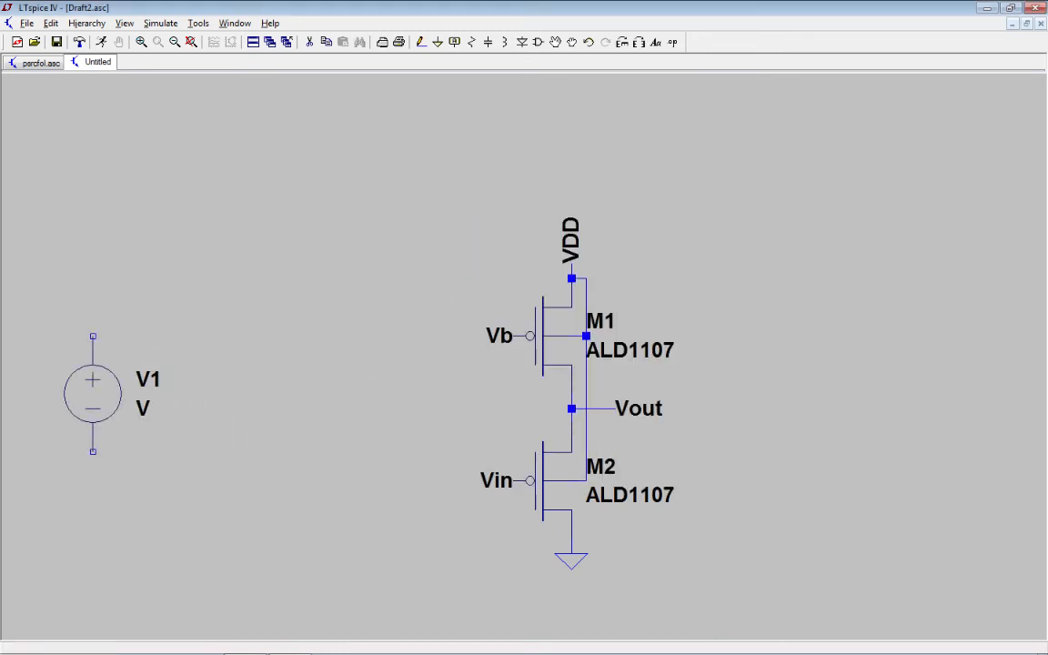
Place two more voltage sources in a row between the first source and the transistors.
left_click(208, 393)
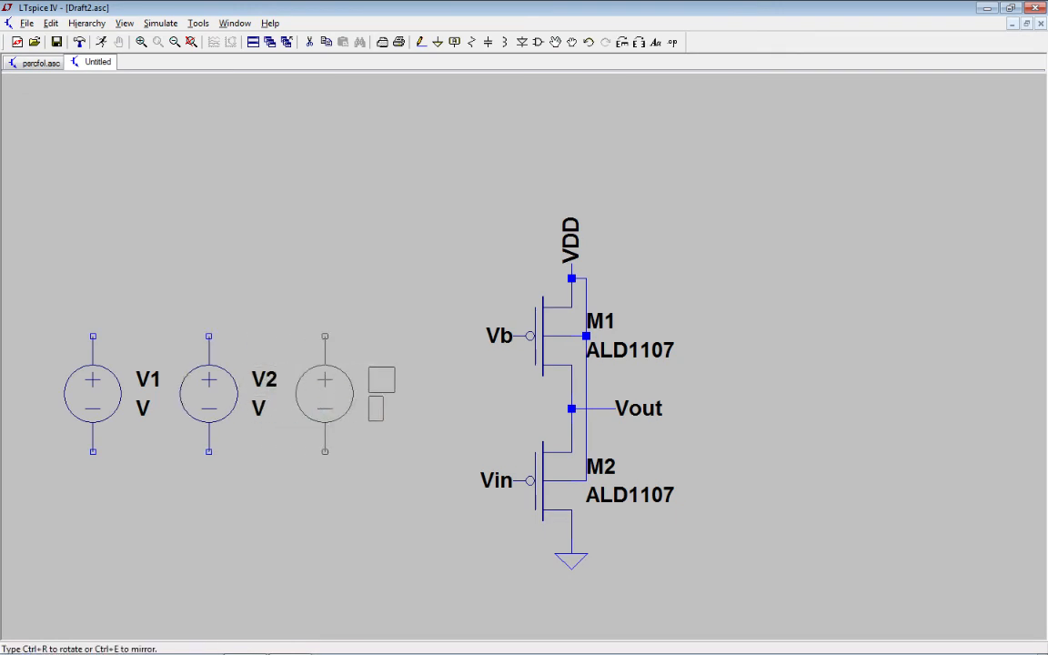
left_click(324, 393)
key("Escape")
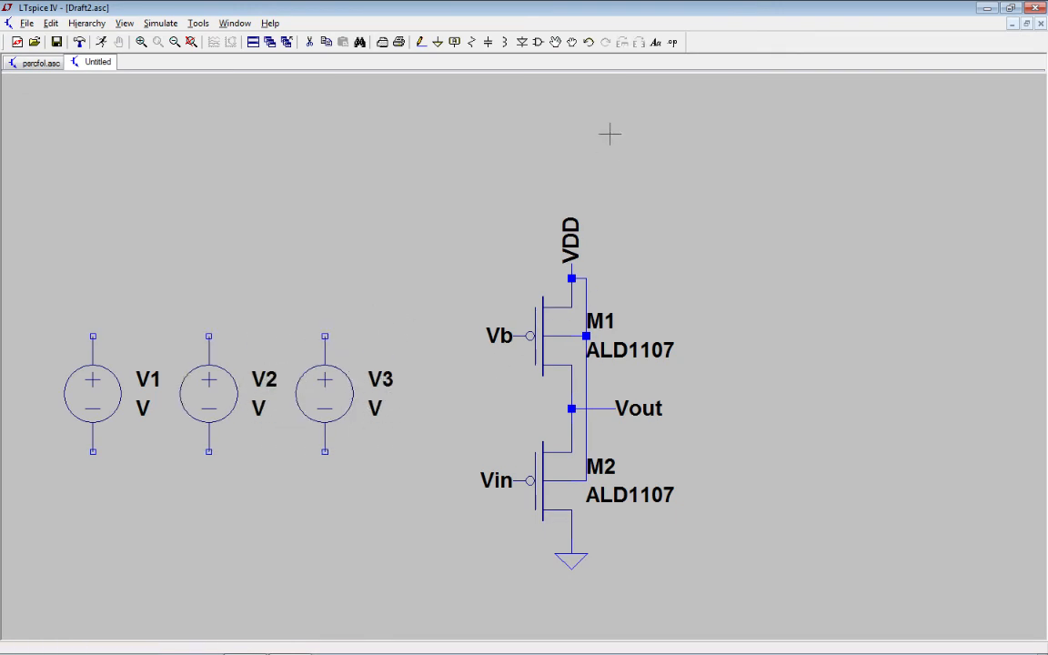
Place a ground symbol just below each of the three voltage sources.
left_click(436, 42)
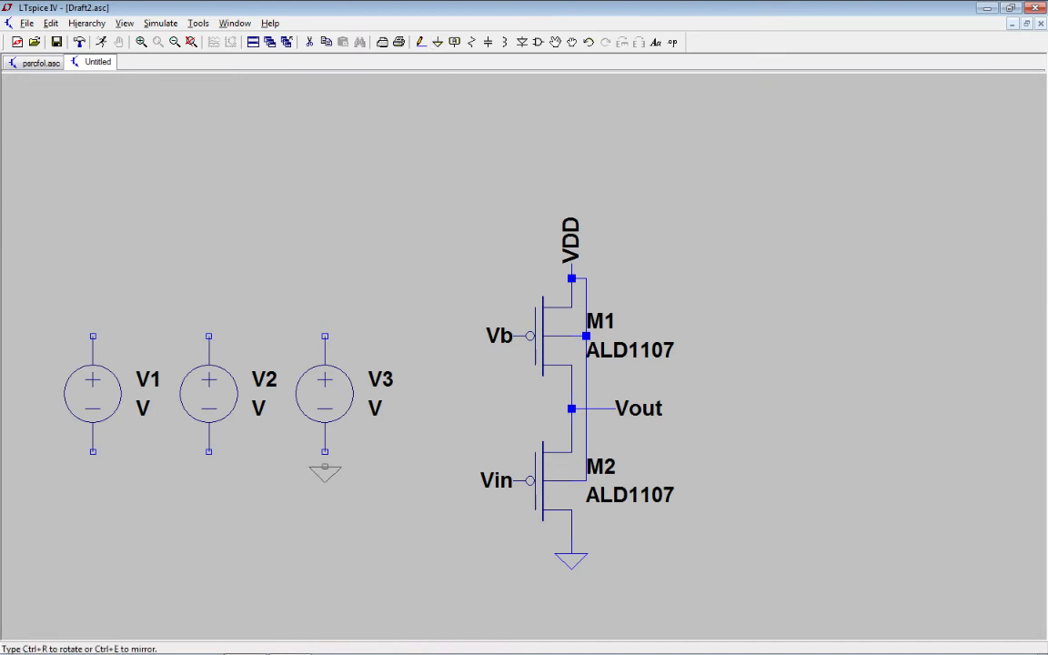
left_click(325, 468)
left_click(208, 467)
left_click(93, 468)
key("Escape")
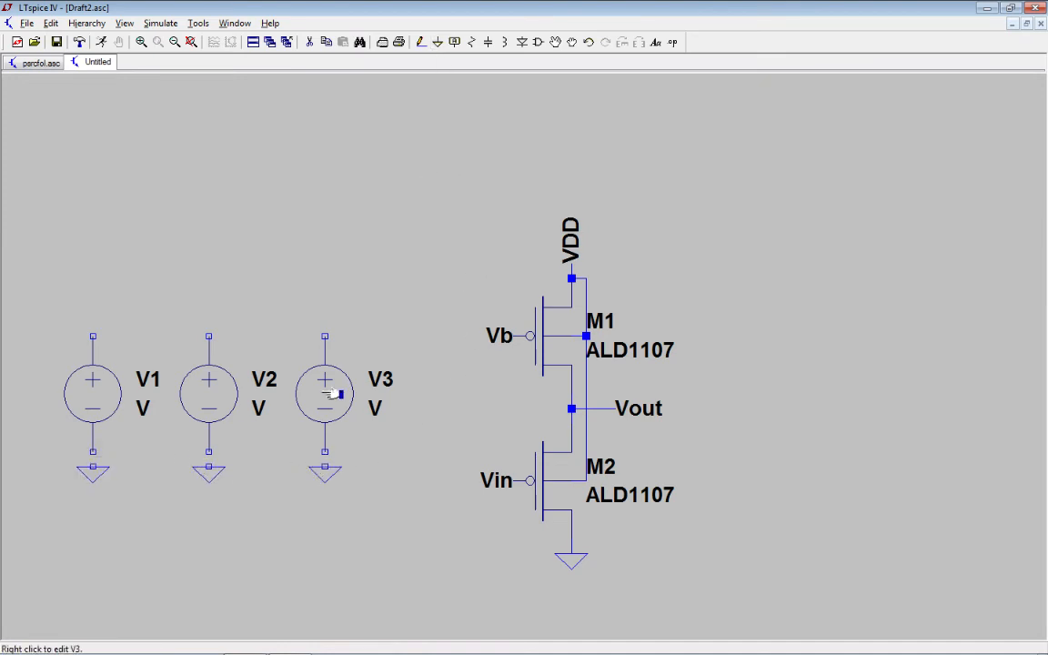
Wire the negative terminal of each of the three voltage sources to the ground symbol beneath it.
right_click(461, 136)
left_click(421, 43)
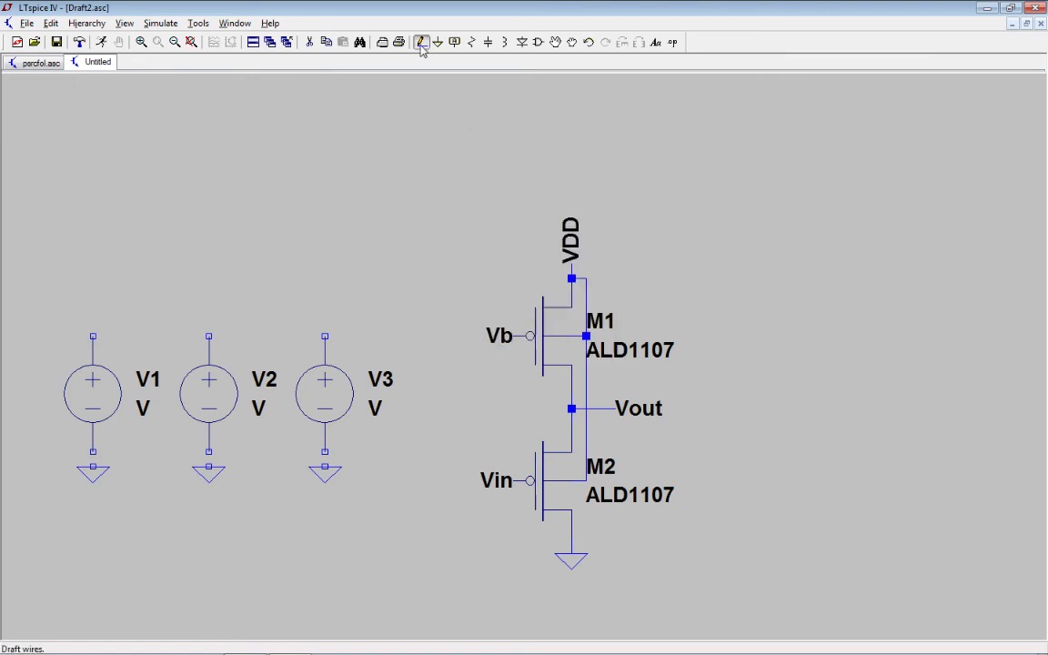
left_click(325, 452)
left_click(325, 467)
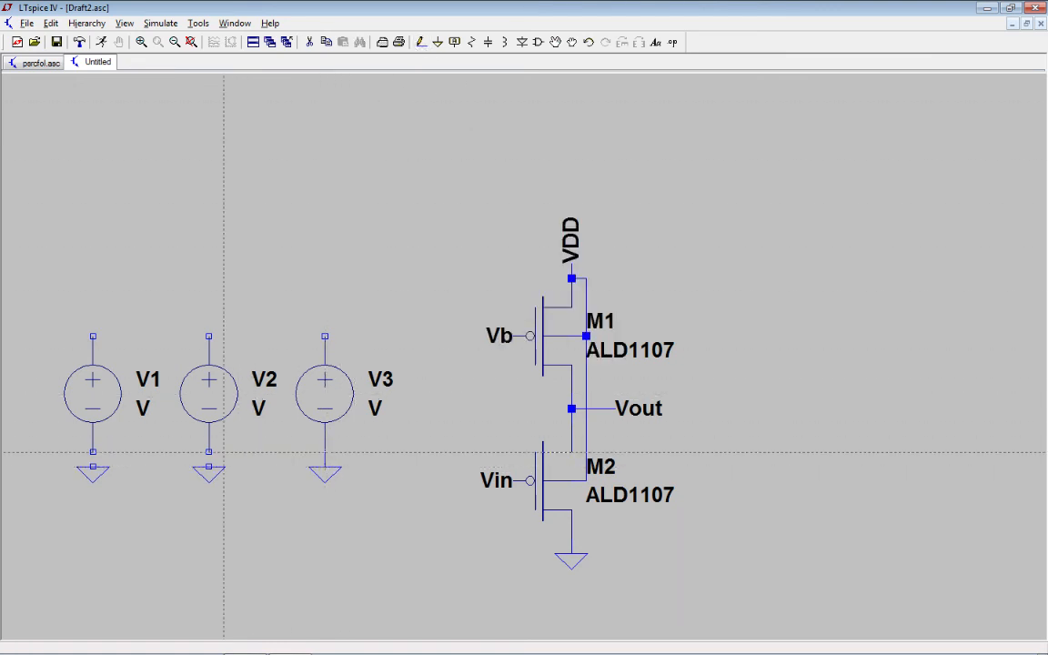
left_click(208, 452)
left_click(208, 466)
left_click(92, 452)
left_click(92, 467)
Copy the Vb label onto V2's positive terminal, the Vin label above V3, and the VDD label onto V1's positive terminal.
left_click(325, 41)
left_click(498, 338)
left_click(208, 337)
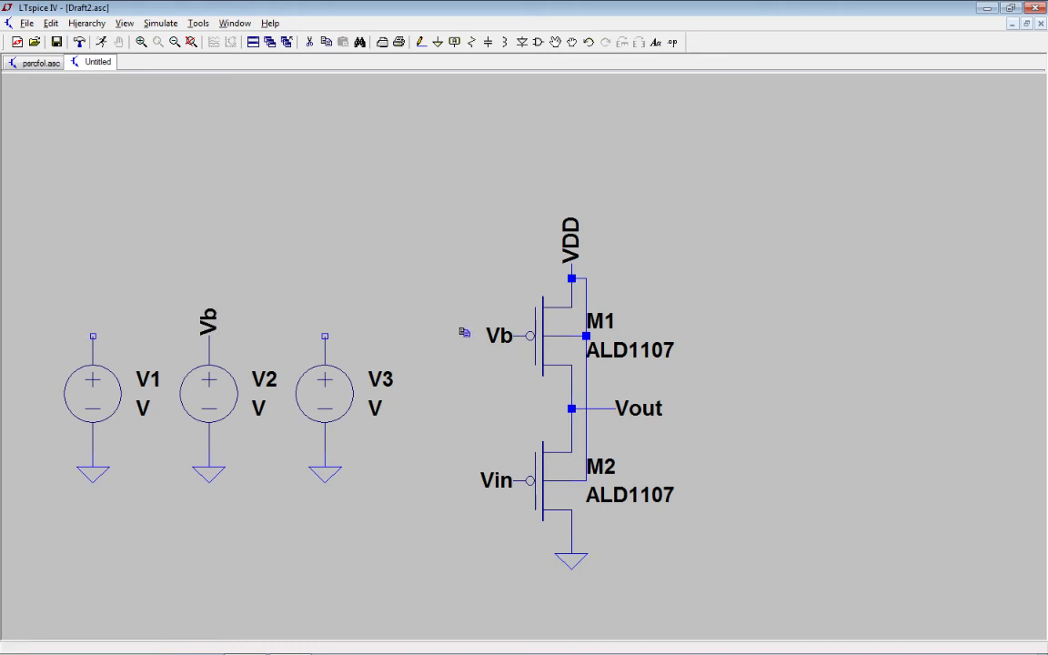
left_click(489, 480)
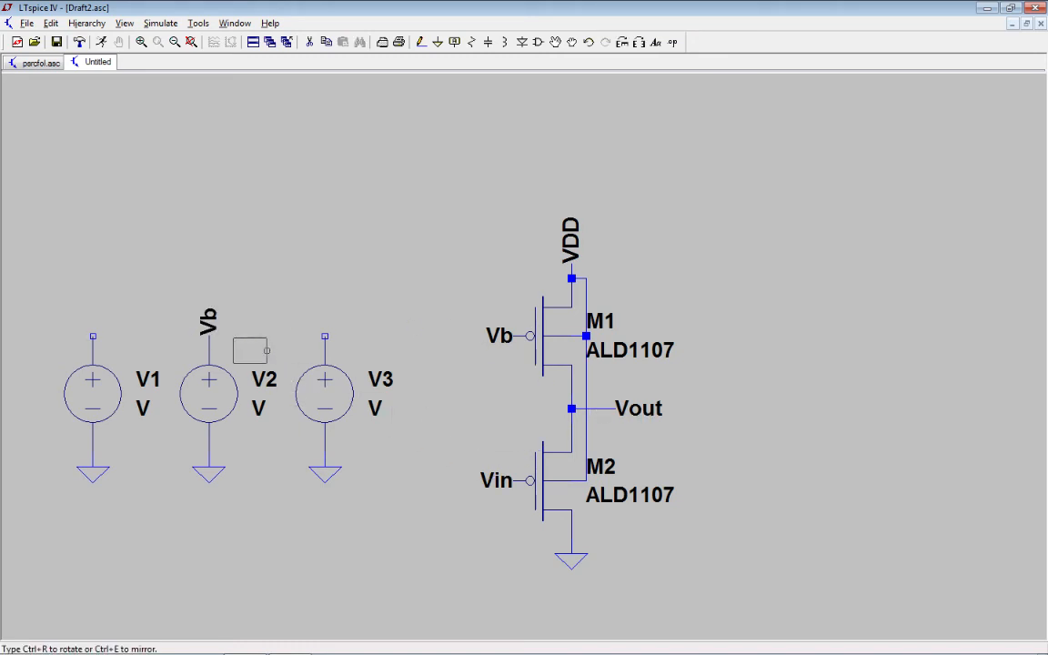
left_click(325, 321)
left_click(571, 244)
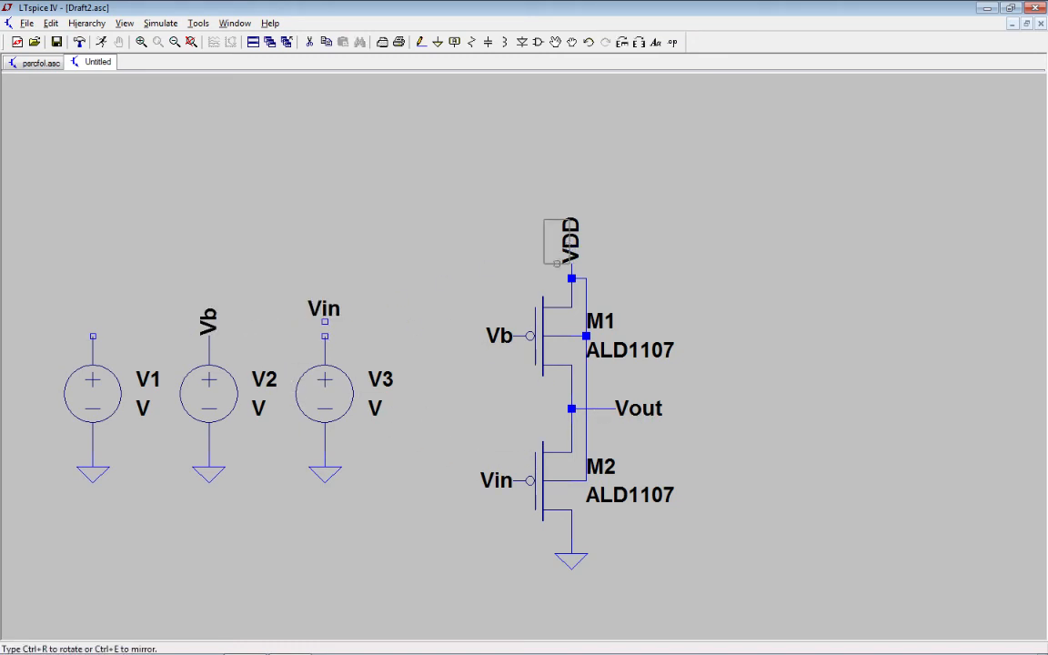
left_click(93, 336)
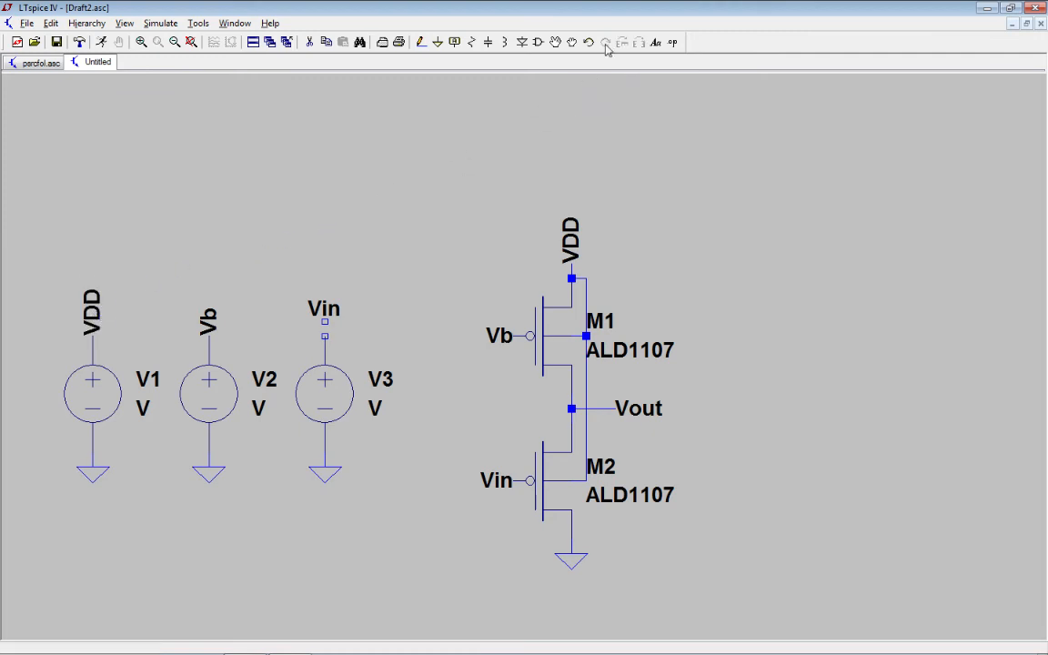
Rotate the Vin label above V3 to vertical and move it onto the source's positive terminal.
left_click(555, 42)
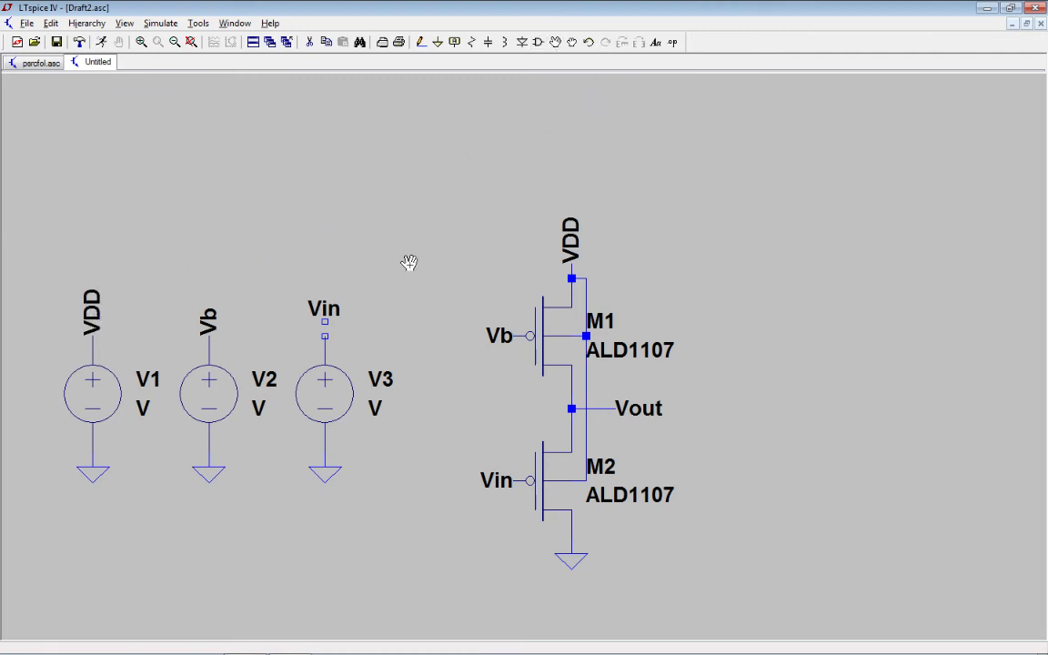
left_click(326, 307)
key("ctrl+r")
left_click(325, 314)
key("Escape")
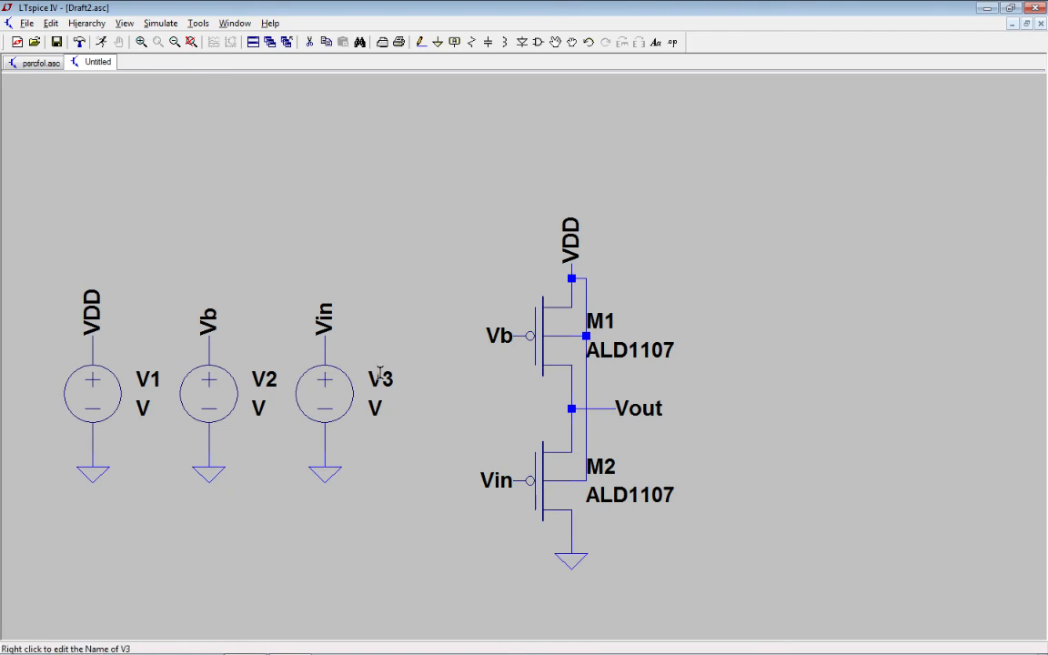
Rename source V3 as Vin and set its value to 1.
right_click(385, 371)
key("Return")
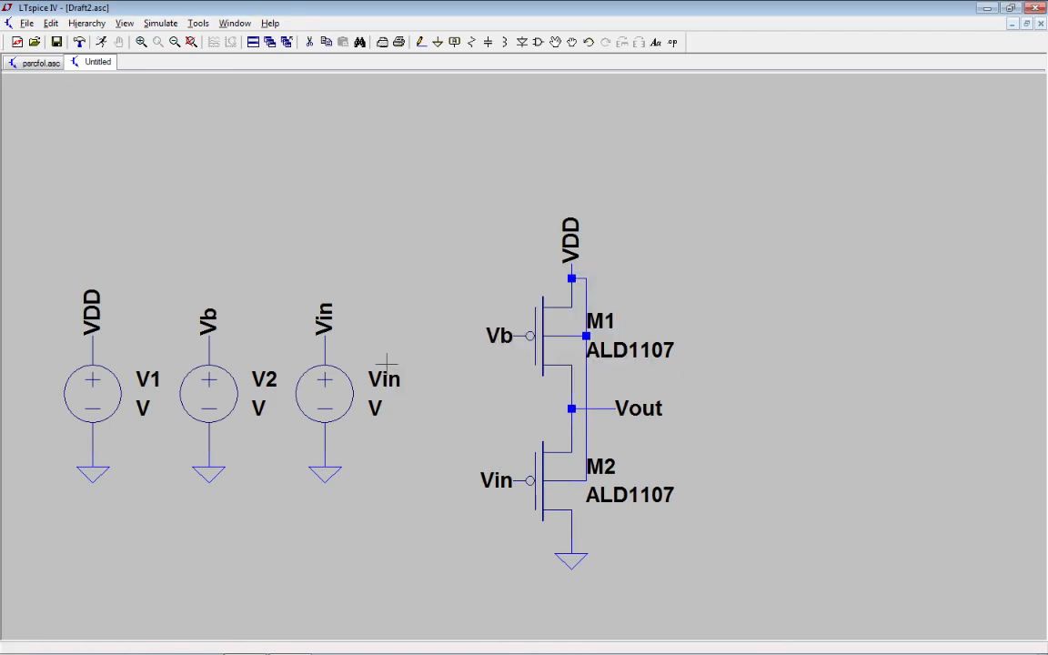
right_click(373, 407)
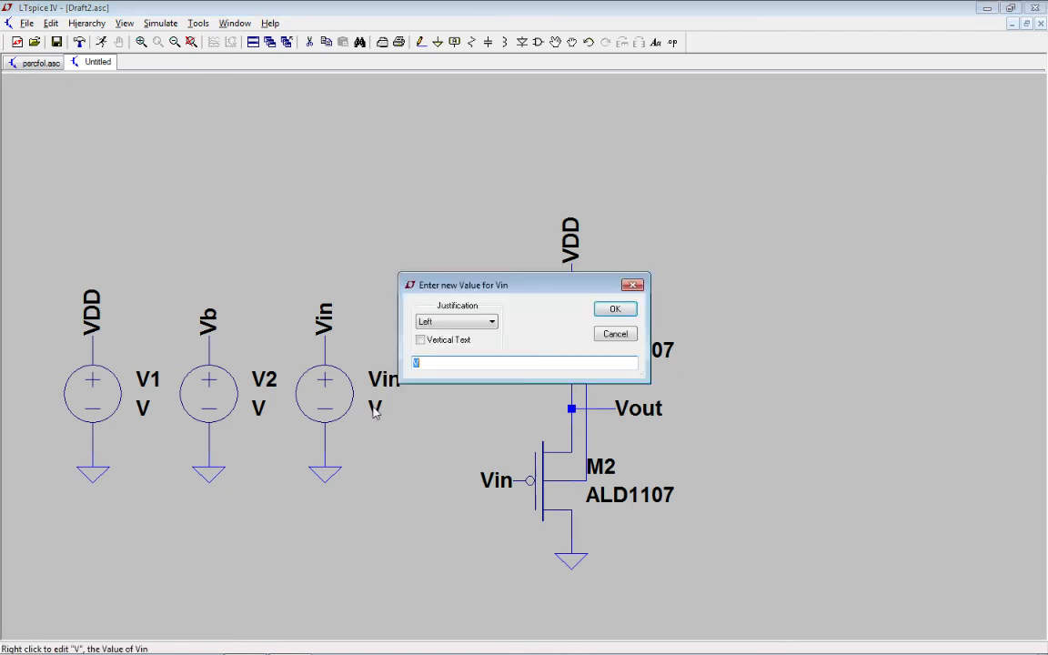
type("1")
left_click(615, 311)
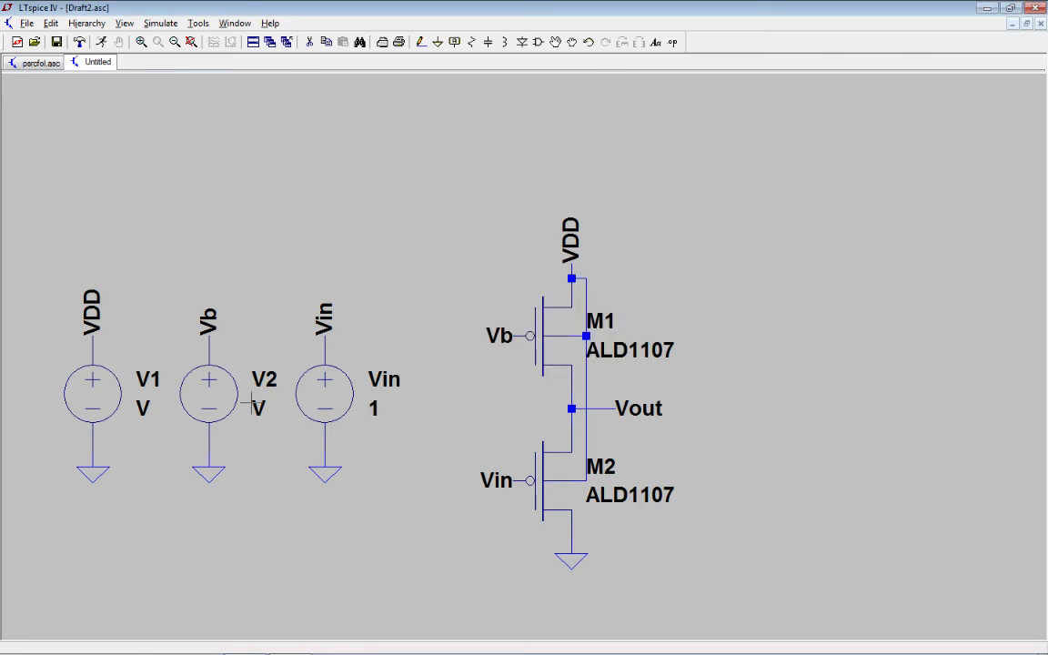
Rename source V2 as Vb and set its value to 4.3.
right_click(266, 382)
type("Vb")
key("Return")
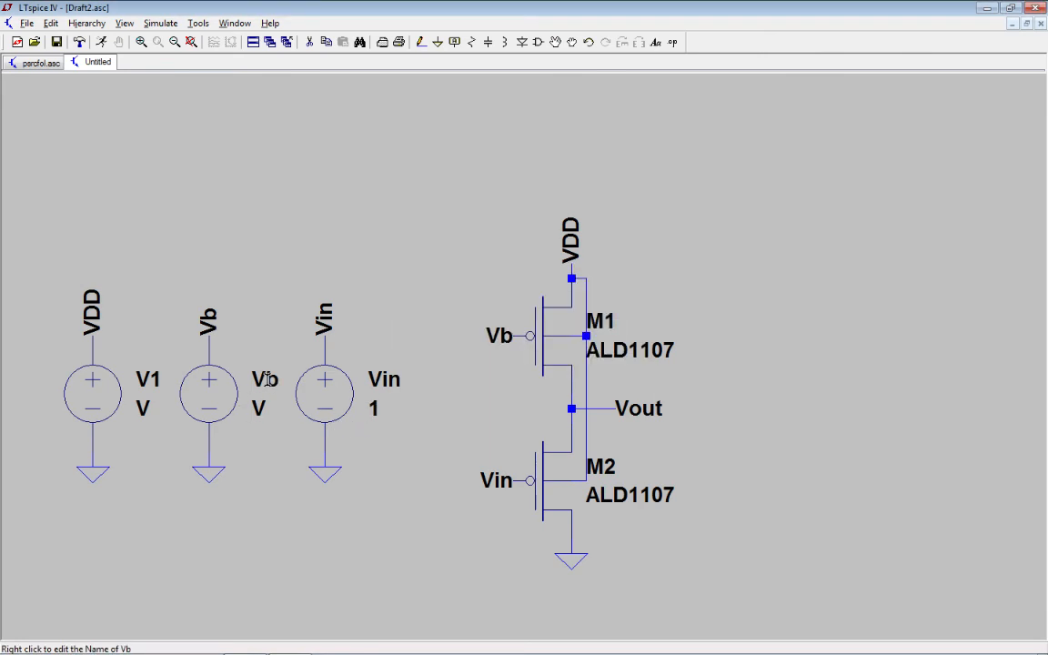
right_click(264, 409)
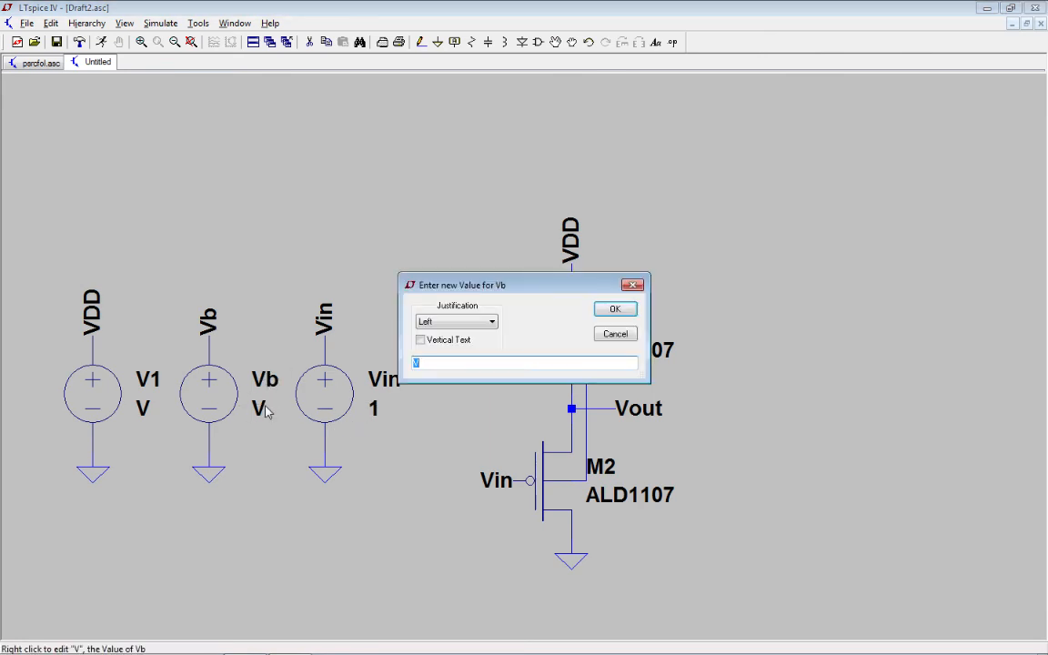
key("Return")
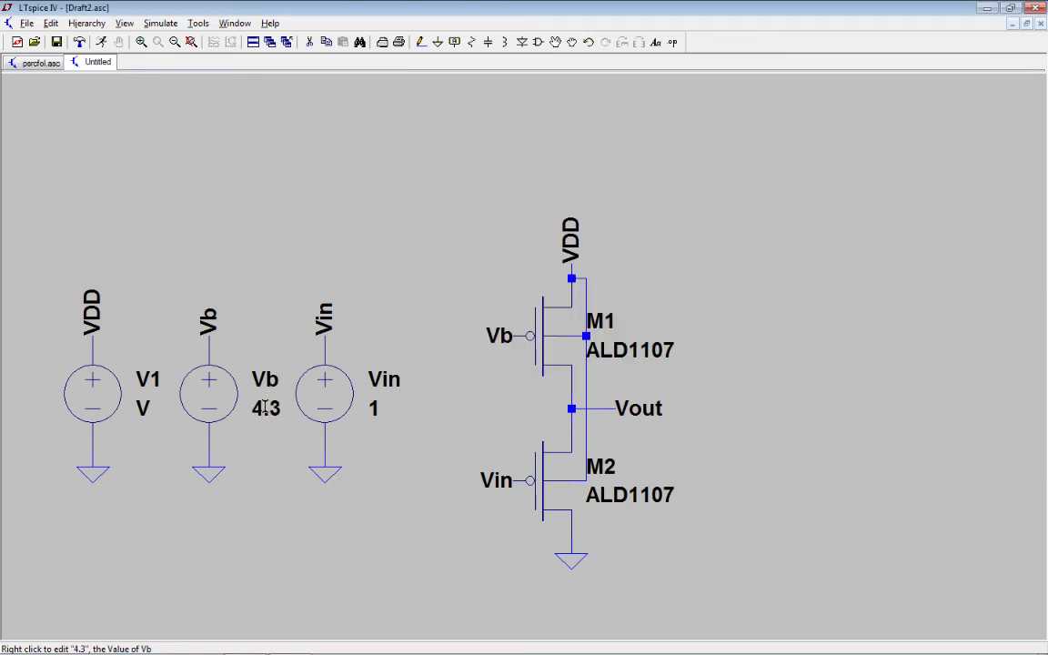
Rename source V1 as Vdd and set its value to 5.
right_click(151, 383)
type("V1")
key("Return")
right_click(142, 410)
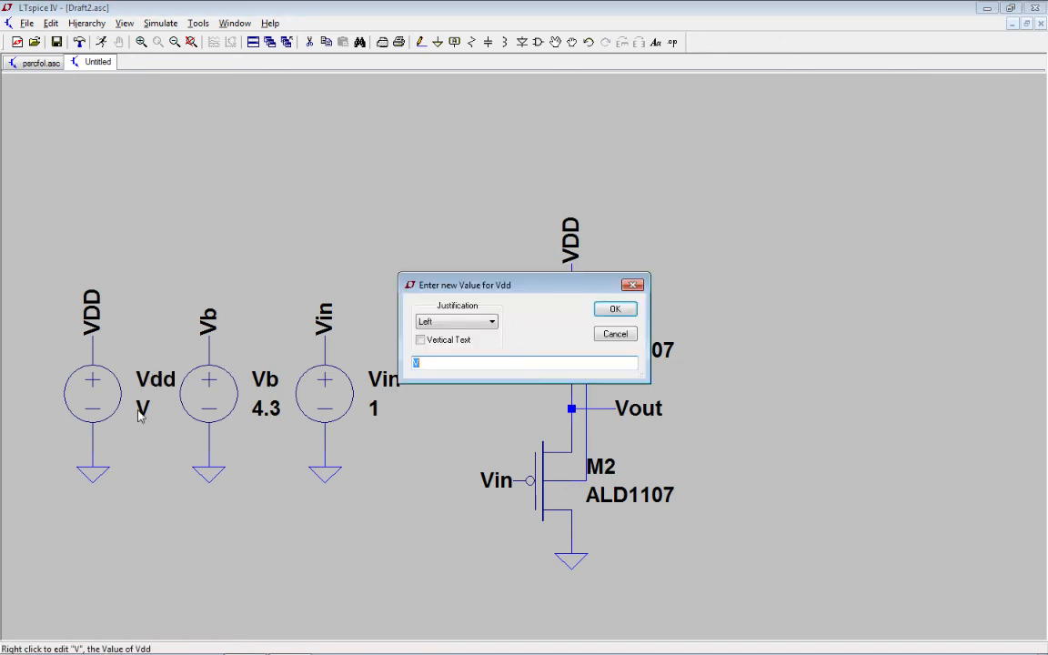
type("5")
key("Return")
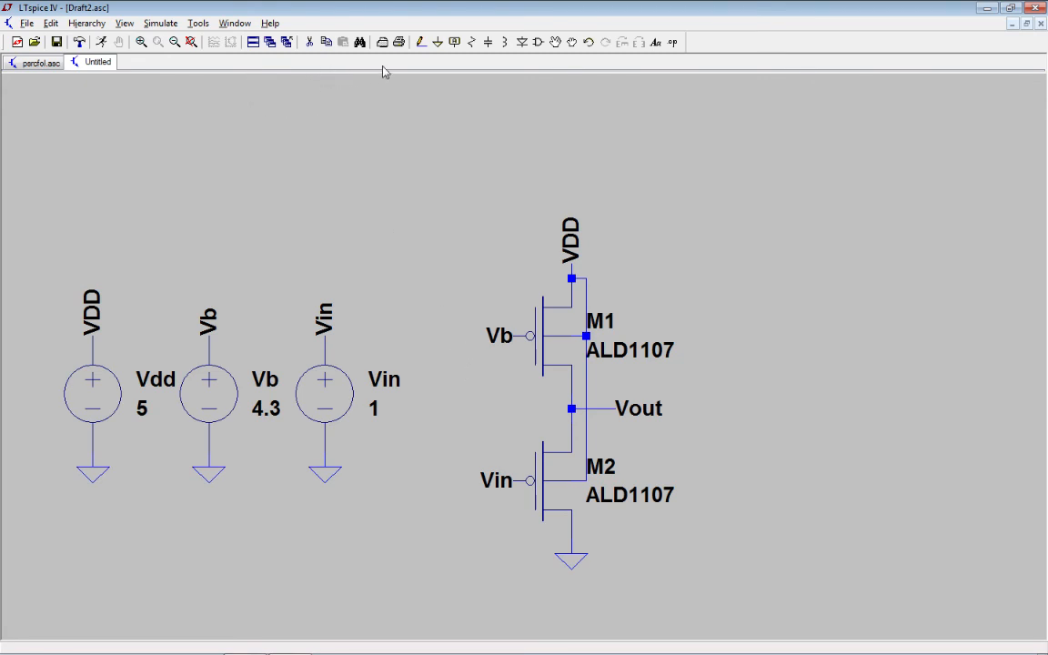
Add the SPICE directive ".include engr2420.sub" below the voltage sources.
left_click(670, 42)
type(".inc")
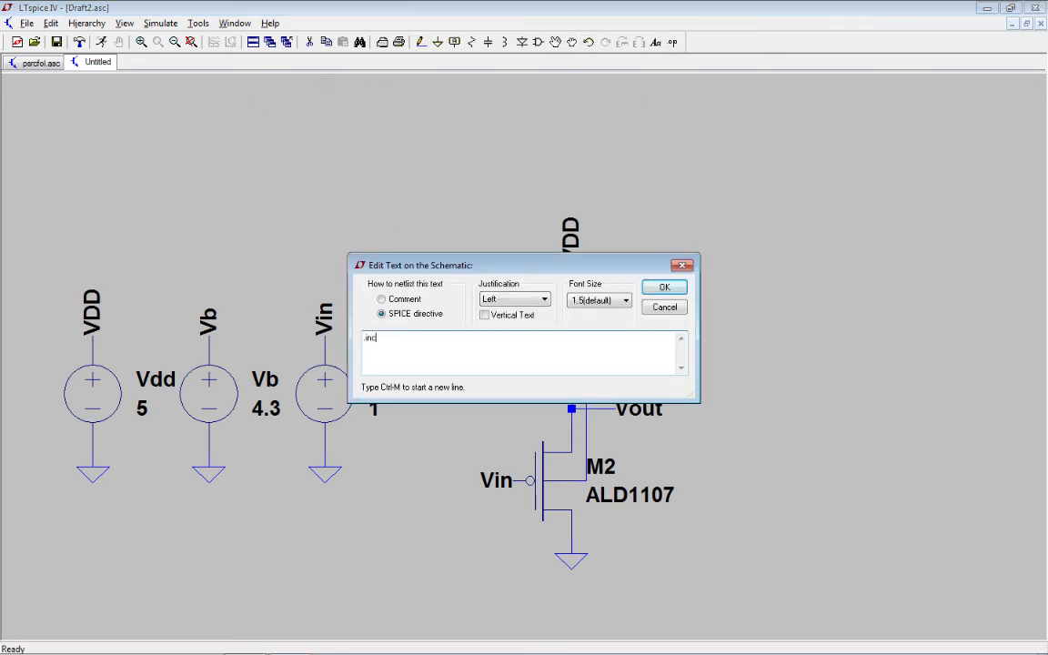
type("lude engr2420.su")
key("Return")
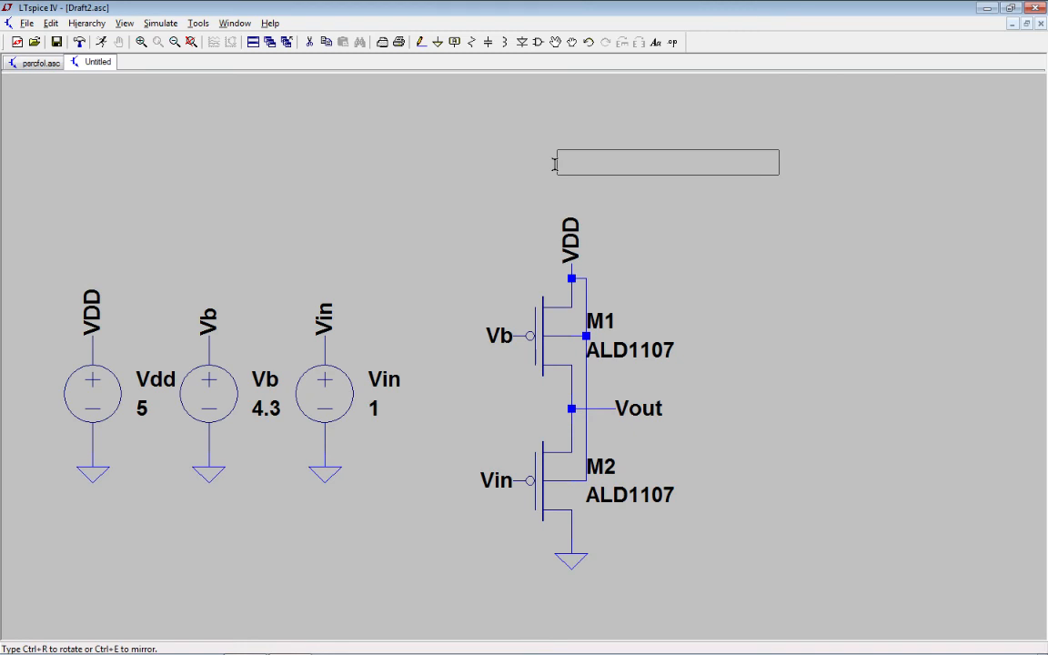
left_click(83, 510)
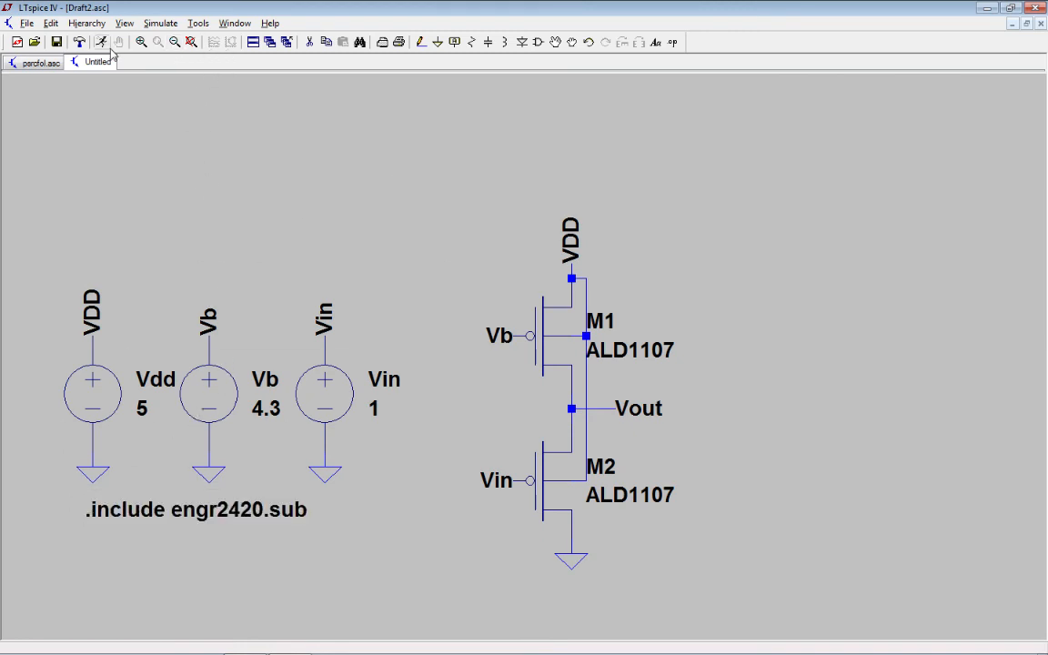
Check the waveform data compression settings in the program's preferences.
left_click(191, 25)
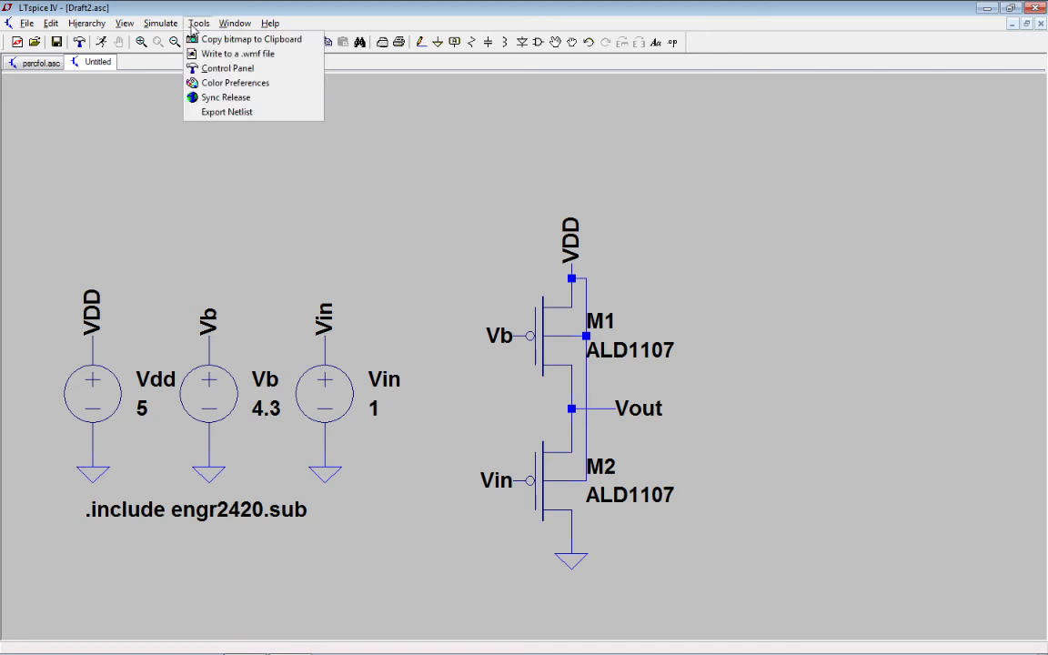
left_click(227, 69)
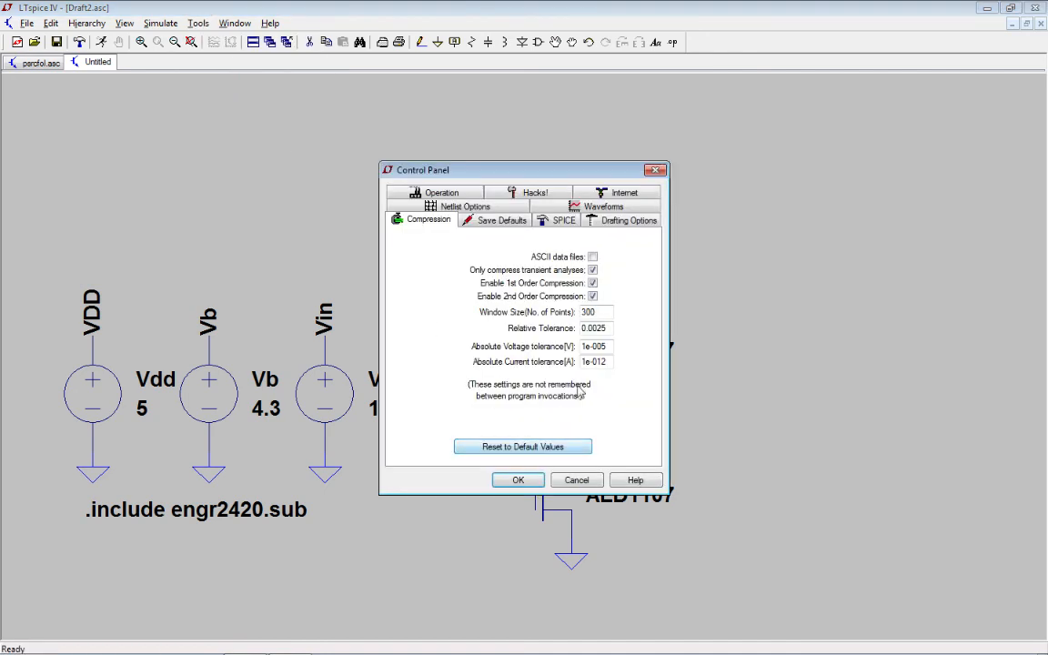
left_click(517, 479)
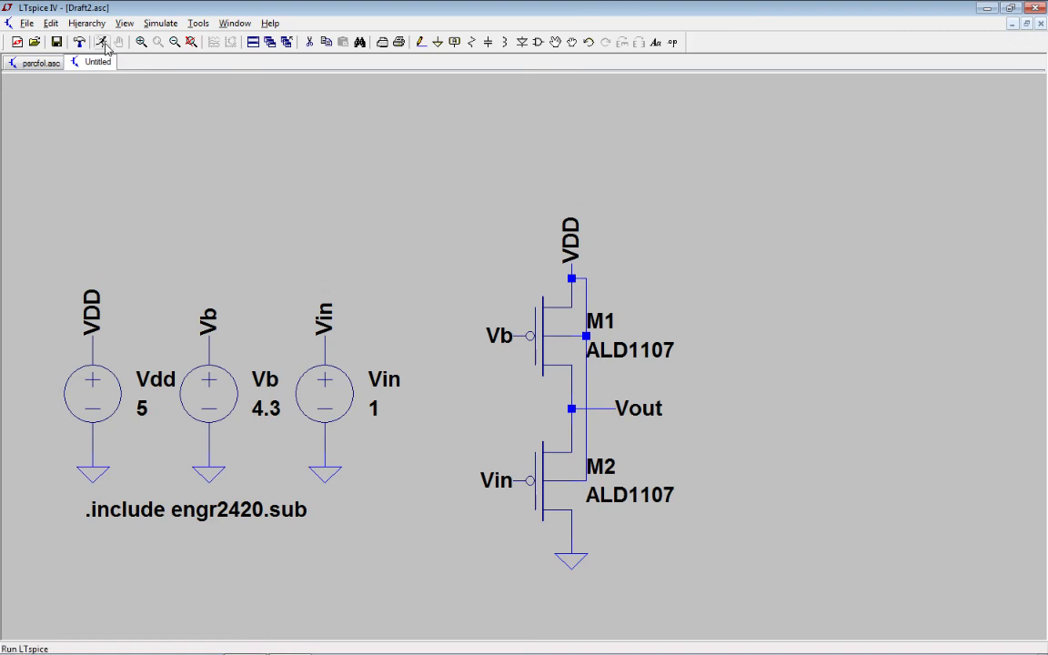
Save the schematic as psrcfol4.asc in the engr2420 folder.
left_click(28, 24)
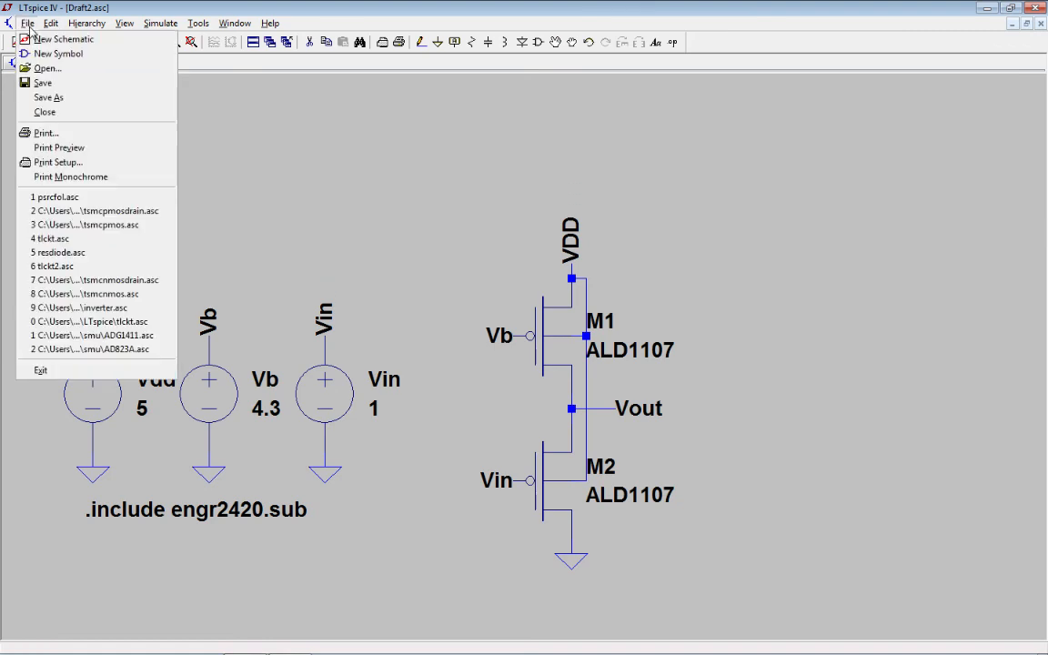
left_click(41, 98)
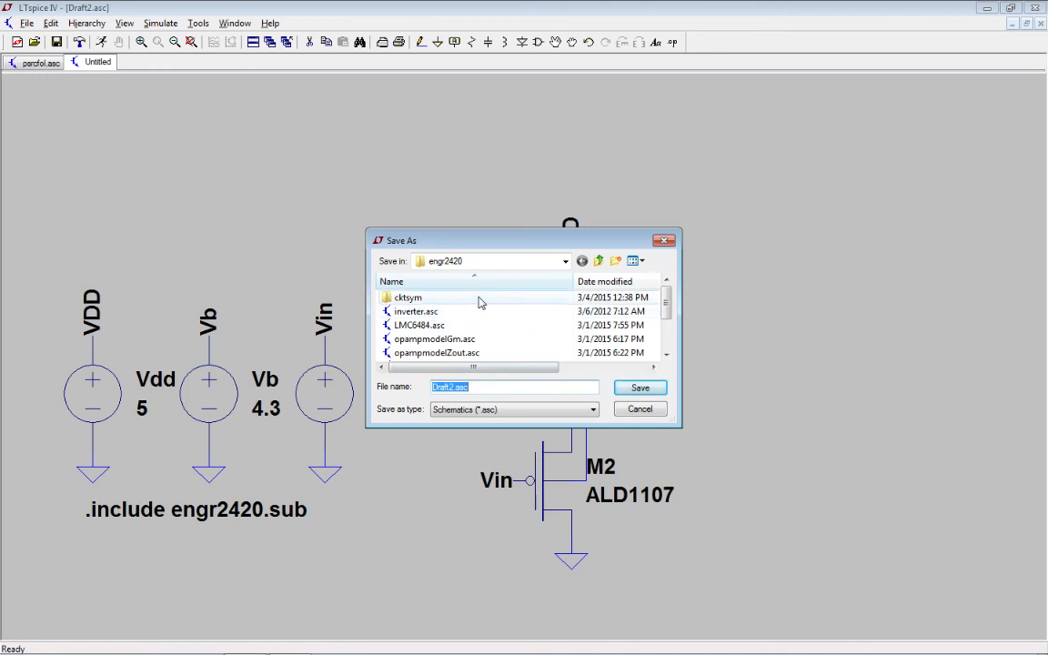
left_click(450, 388)
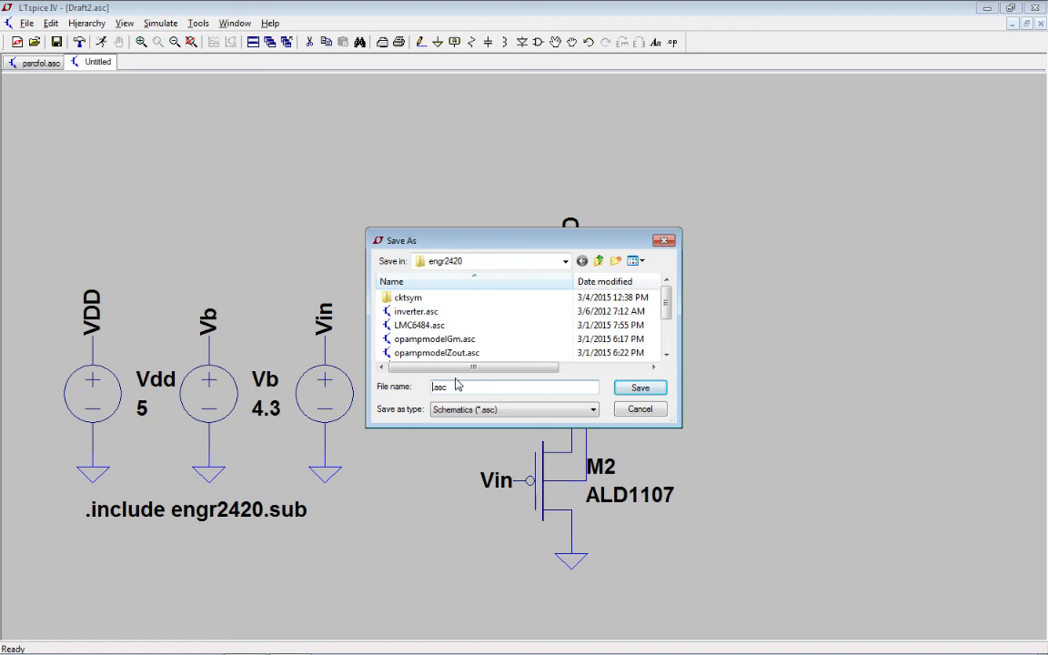
type("psrcfol4")
key("Return")
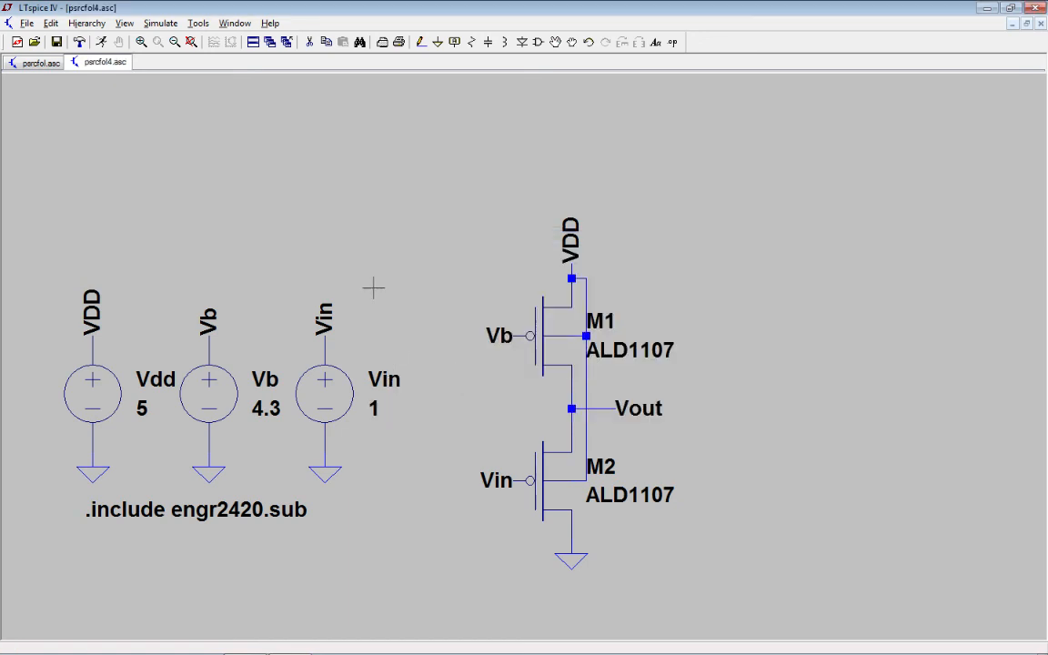
Set up and run a linear DC sweep of Vin from 0 to 5 with an increment of 0.01.
left_click(100, 42)
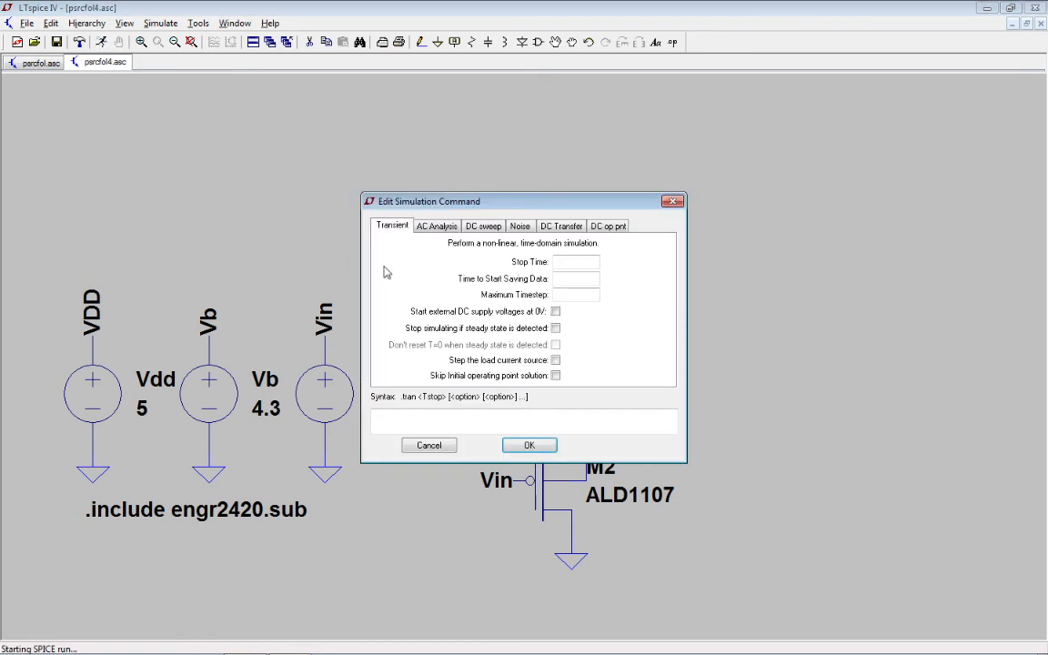
left_click(483, 225)
left_click(578, 297)
type("Vin")
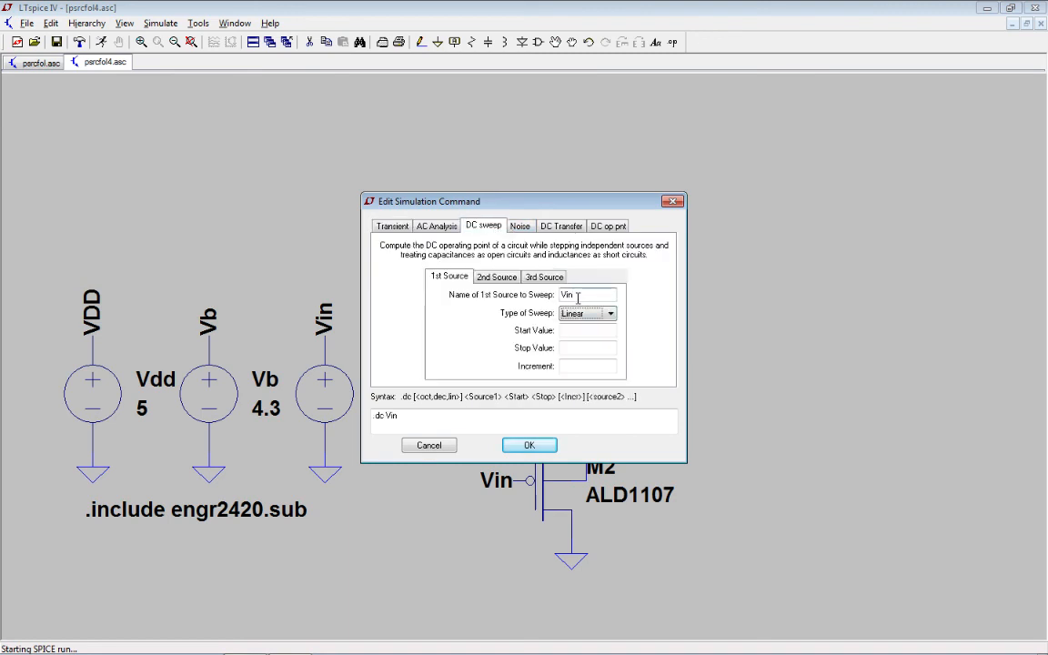
key("Tab")
key("Tab")
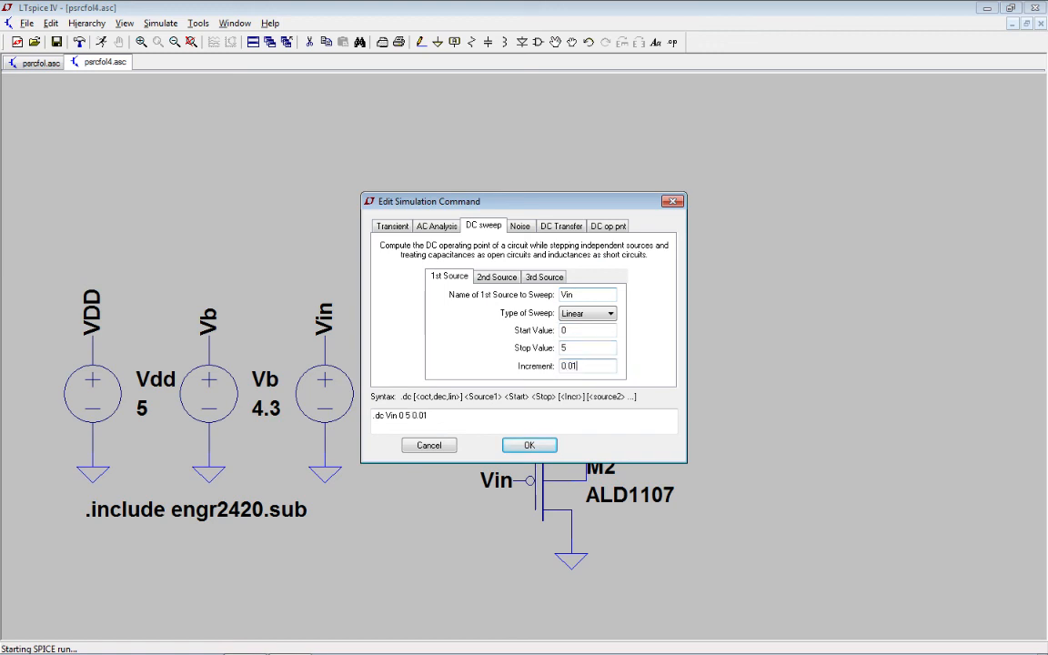
type("0.01")
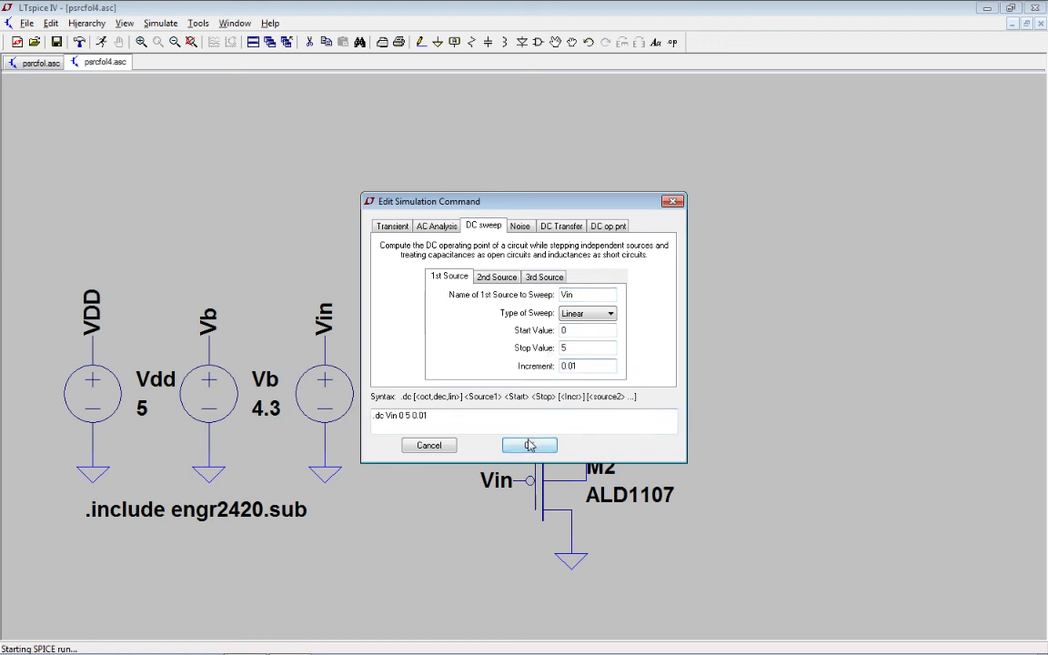
left_click(530, 445)
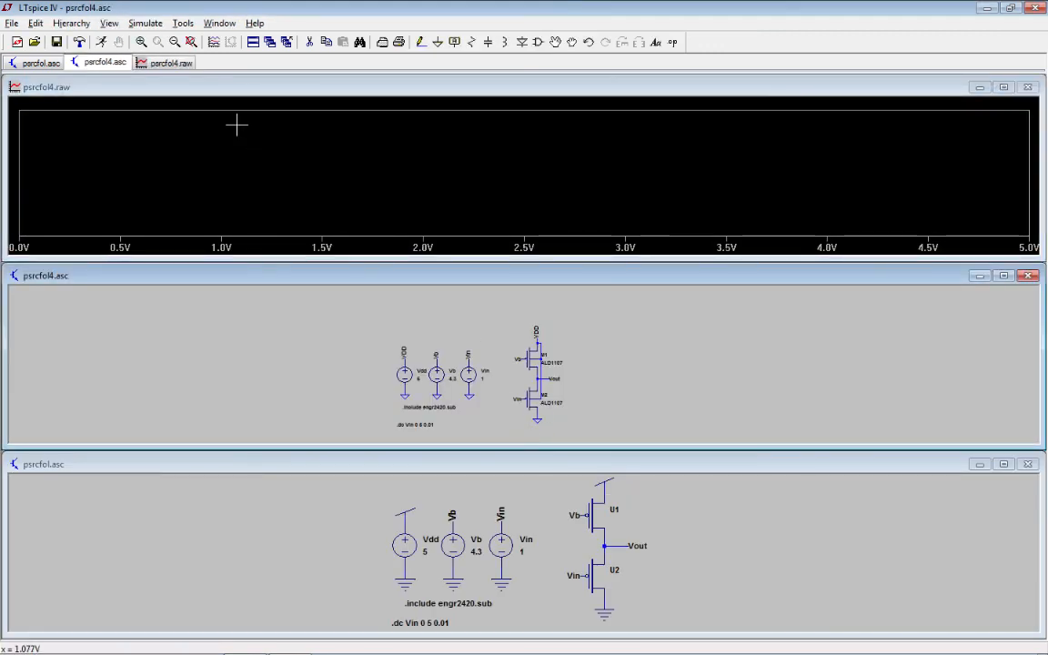
Close the psrcfol.asc schematic and tile the psrcfol4 schematic and waveform windows side by side.
left_click(1028, 464)
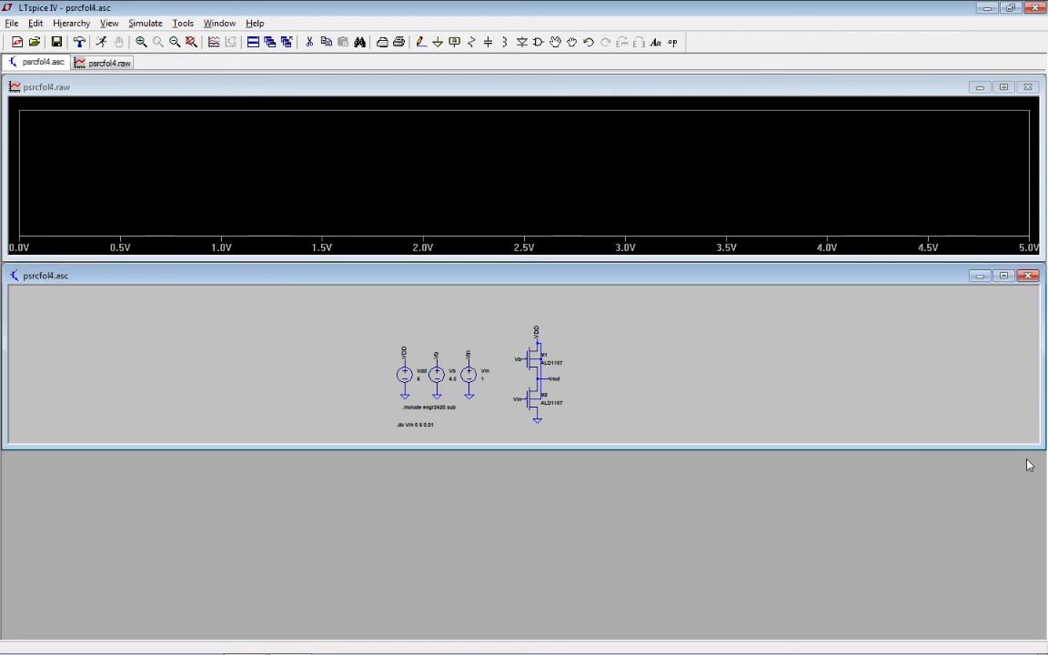
left_click(220, 22)
left_click(237, 55)
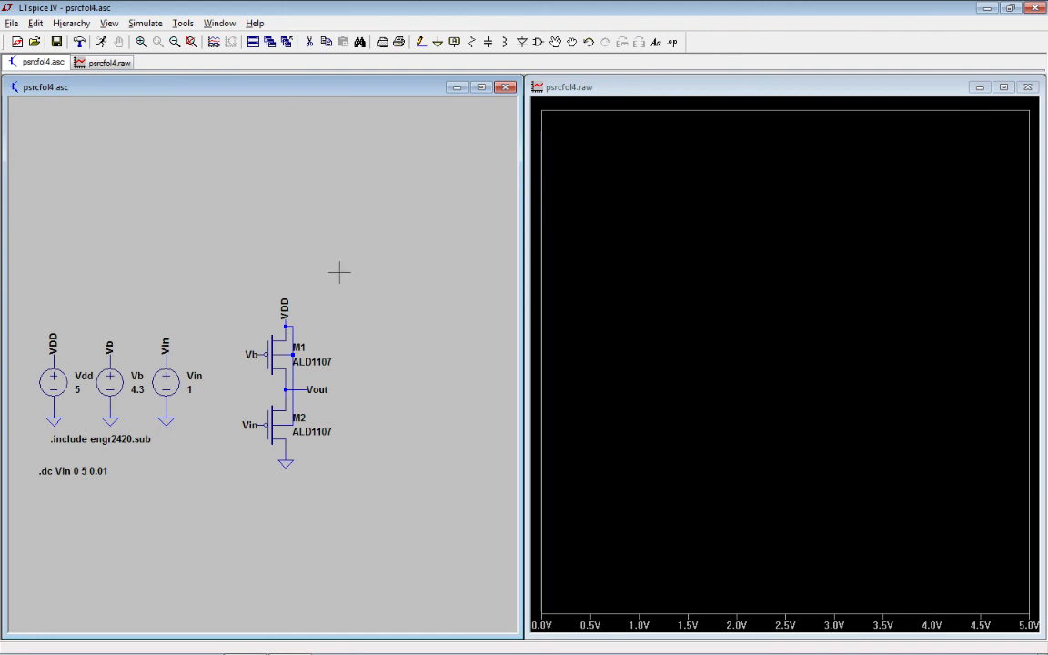
Plot the Vout and Vin node voltages from the DC sweep.
key("space")
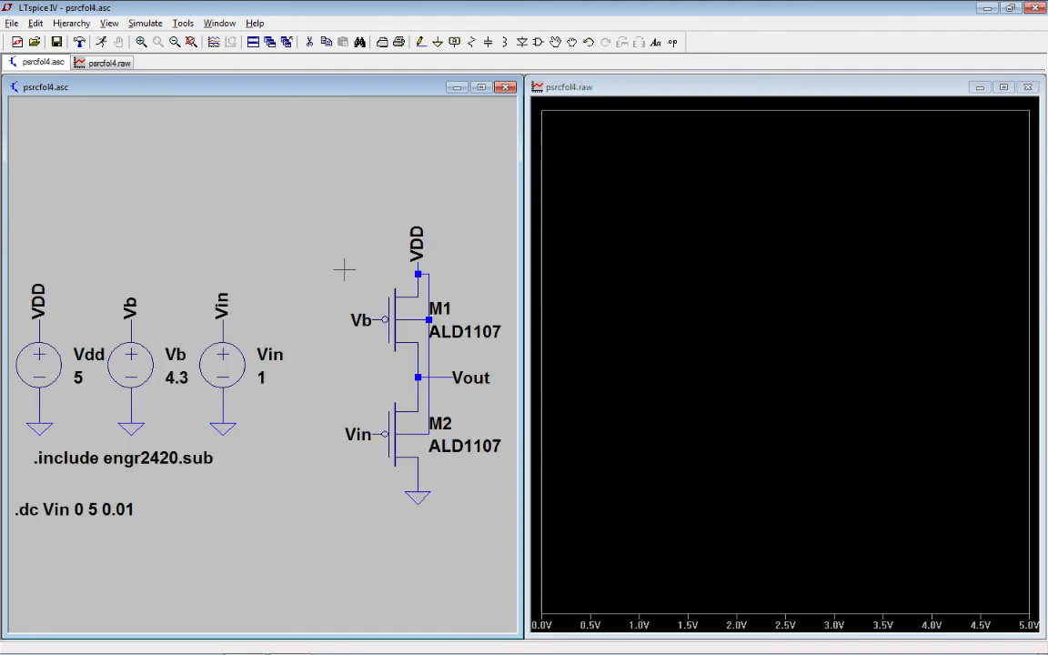
left_click(449, 373)
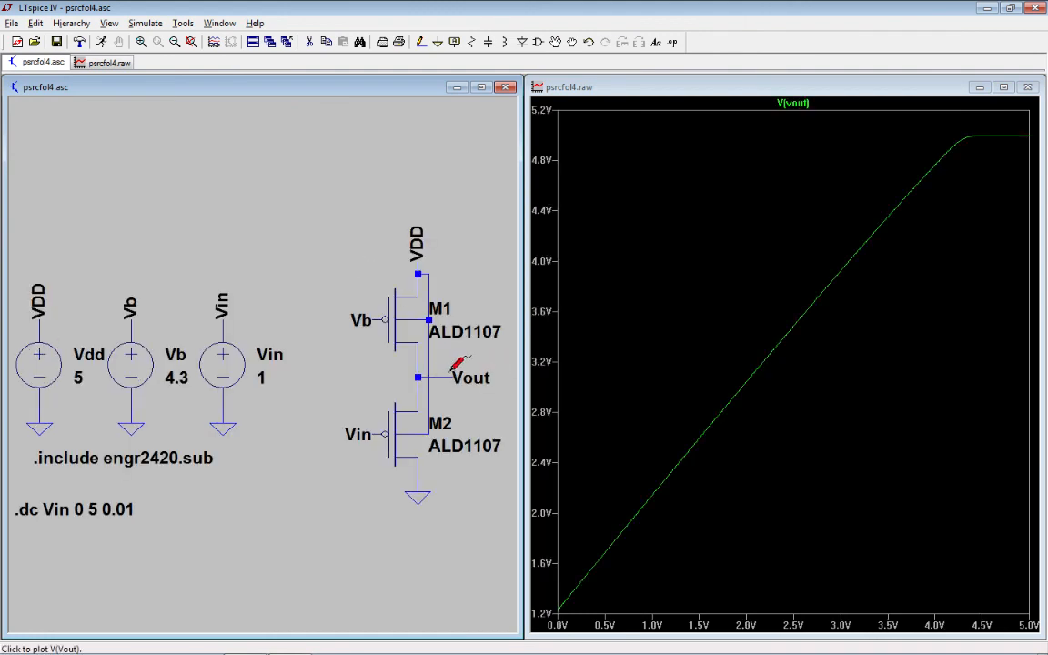
left_click(232, 302)
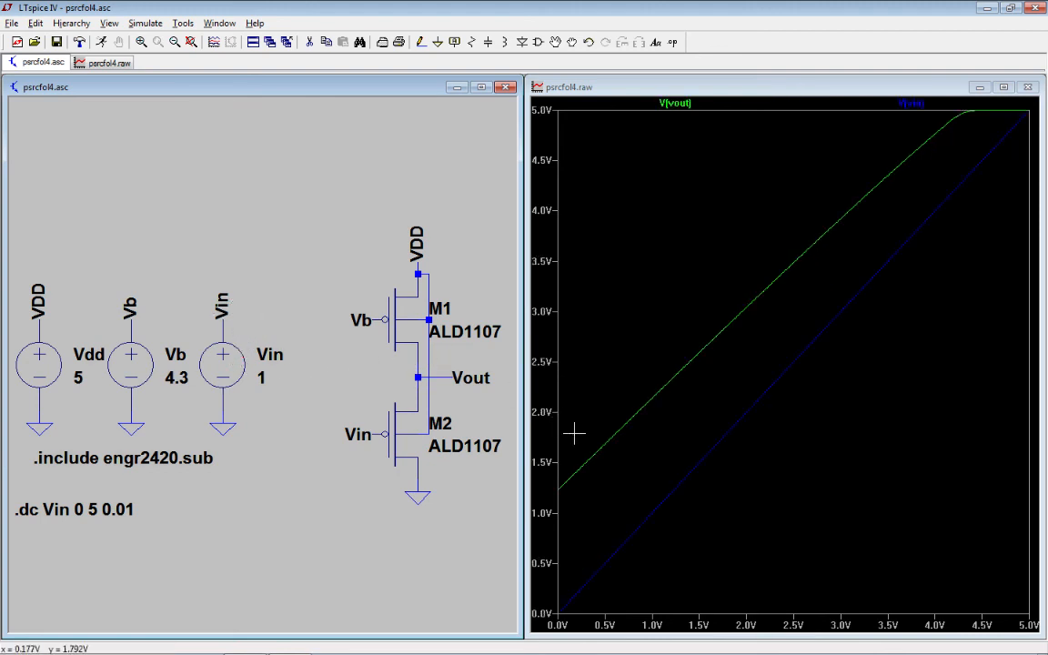